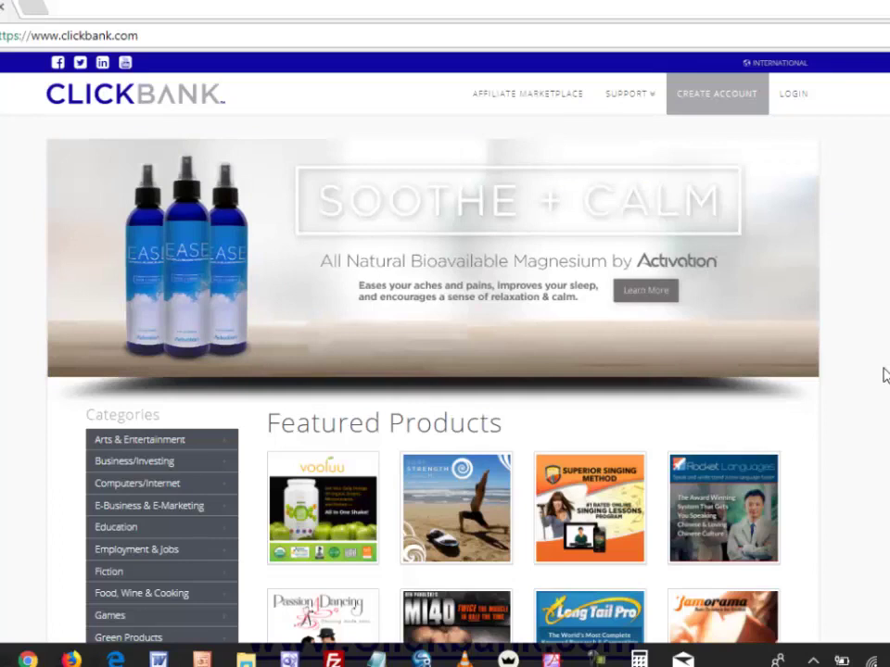
Step: Open the ClickBank account sign-up form and review the fields of its Personal Information section
mouse_move(861, 336)
mouse_down()
mouse_move(732, 111)
mouse_move(751, 125)
mouse_up()
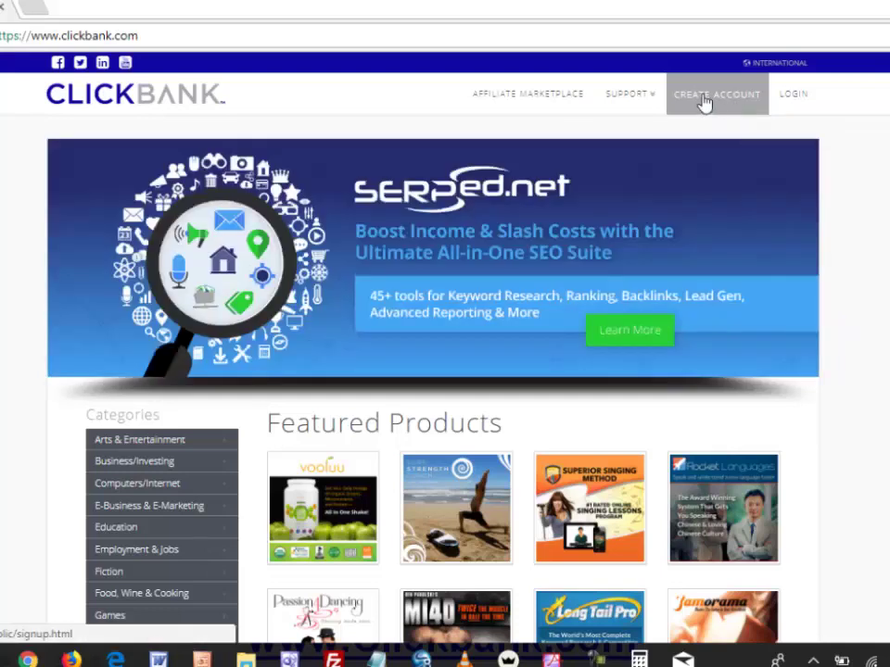
click(704, 101)
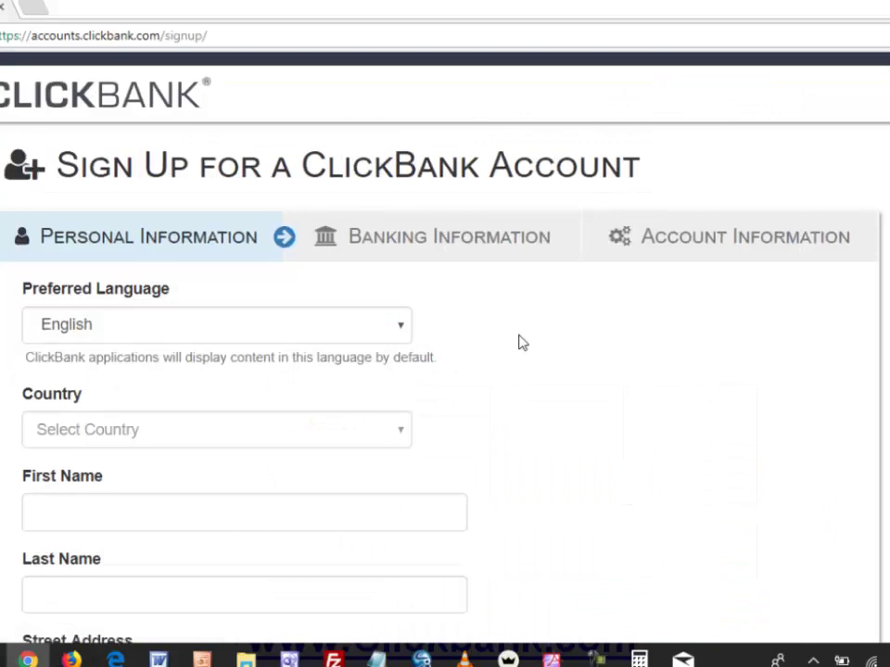
scroll(518, 341, down, 6)
scroll(522, 343, down, 3)
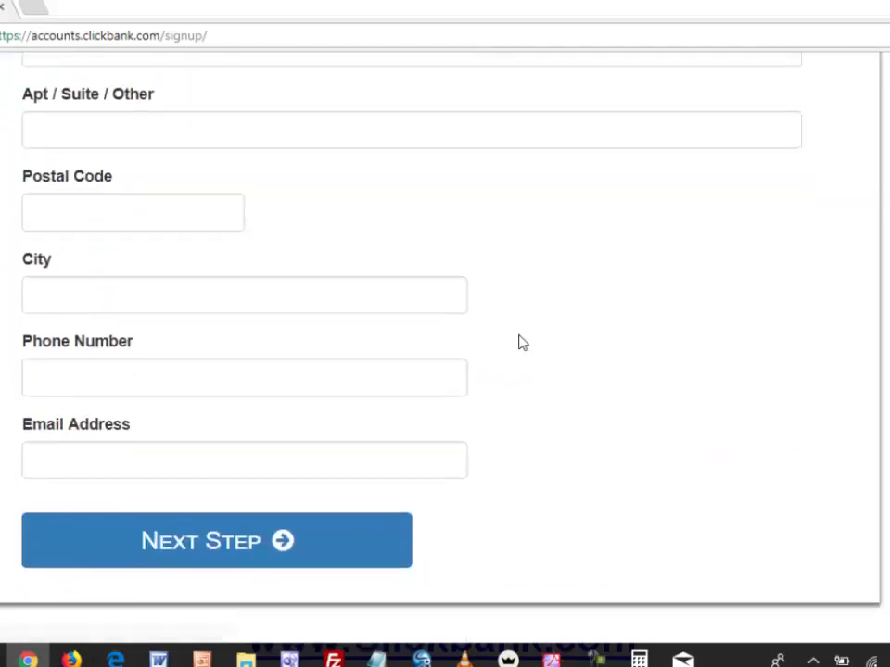
scroll(522, 343, up, 9)
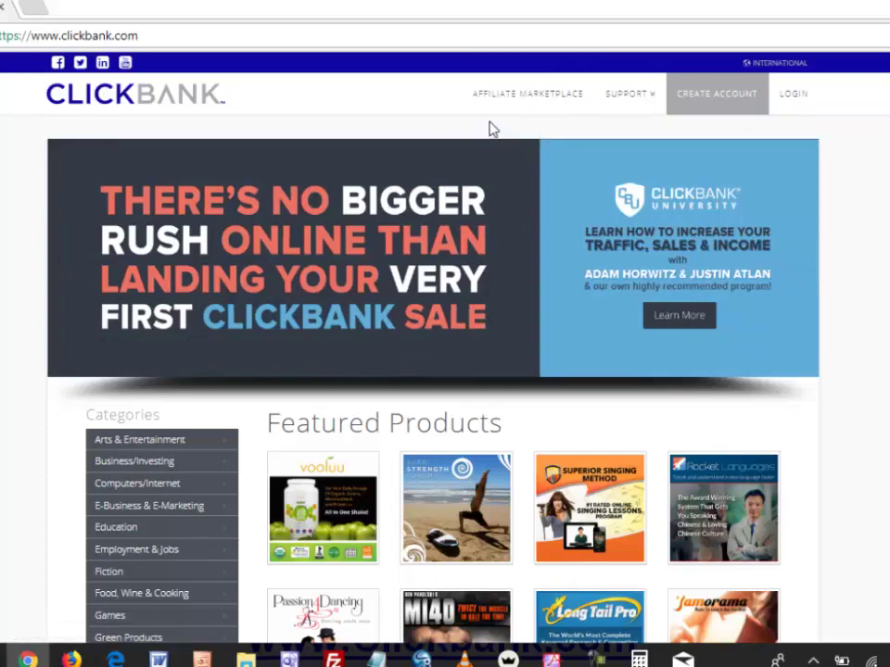
Step: Open the Affiliate Marketplace from the ClickBank home page and bring its list of product categories into view
mouse_move(488, 121)
mouse_down()
mouse_move(581, 121)
mouse_move(598, 93)
mouse_move(451, 97)
mouse_move(517, 128)
mouse_up()
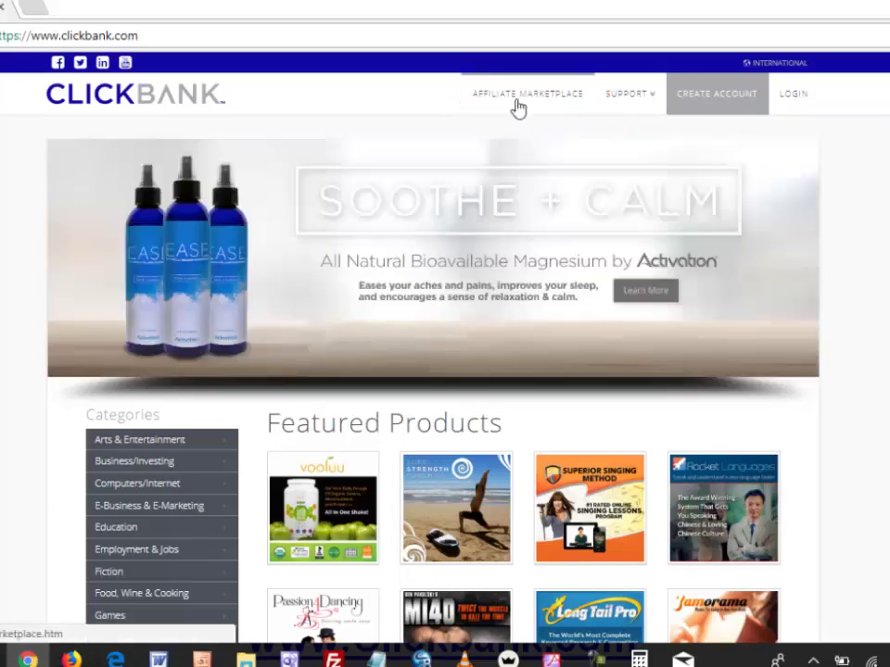
click(517, 104)
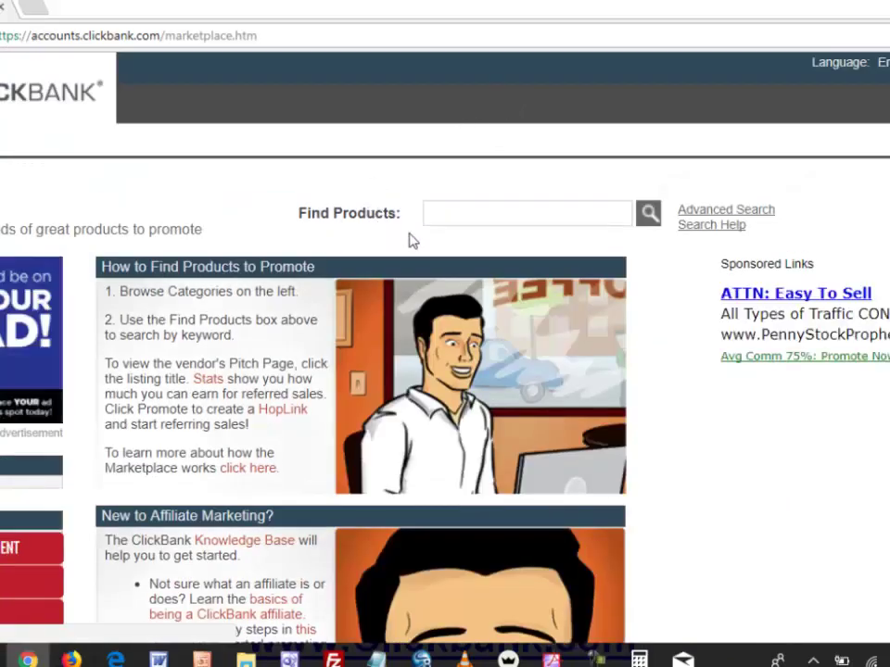
key(ctrl+minus)
key(ctrl+minus)
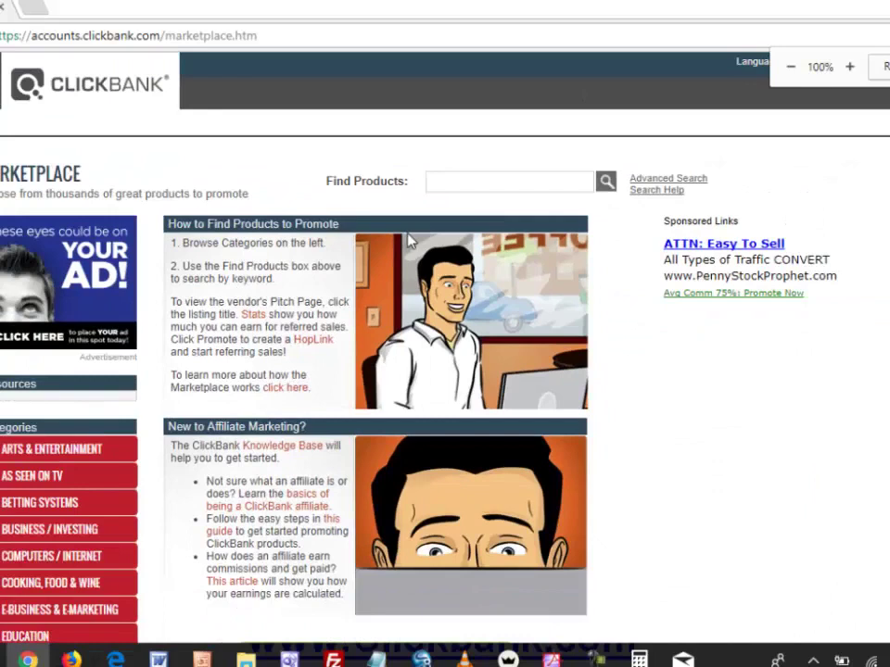
key(ctrl+minus)
scroll(262, 266, down, 2)
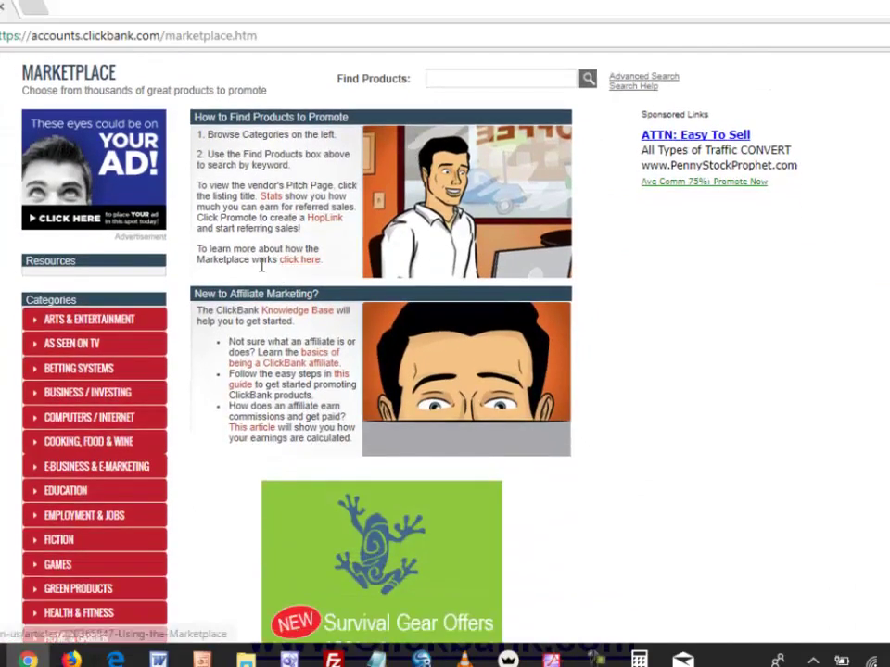
scroll(183, 284, down, 4)
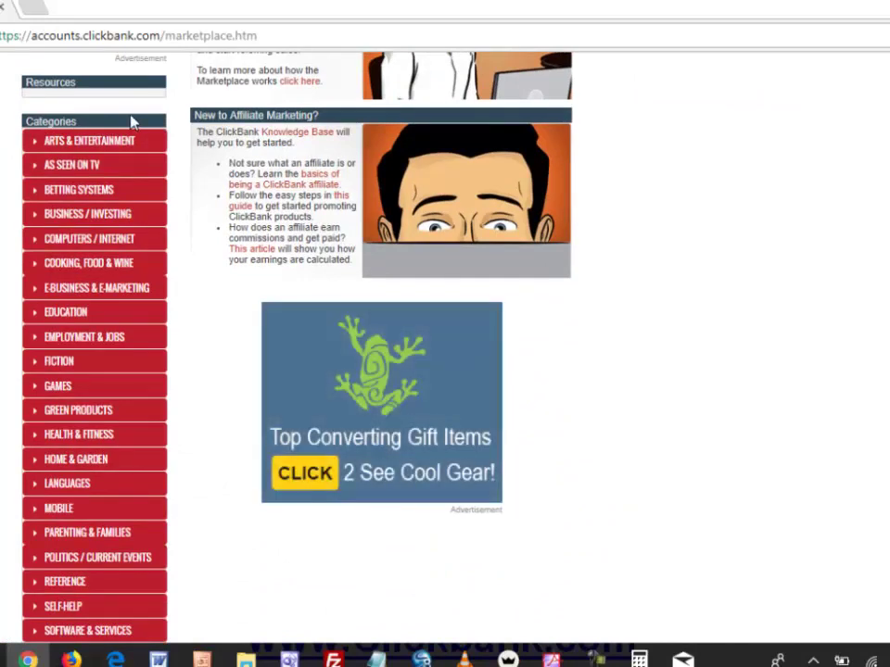
Step: Examine the full list of marketplace categories, including the subcategories under Cooking, Food & Wine
mouse_move(80, 104)
mouse_down()
mouse_move(149, 113)
mouse_move(199, 318)
mouse_move(200, 552)
mouse_move(118, 626)
mouse_move(16, 535)
mouse_move(8, 258)
mouse_move(20, 159)
mouse_move(66, 104)
mouse_move(86, 110)
mouse_up()
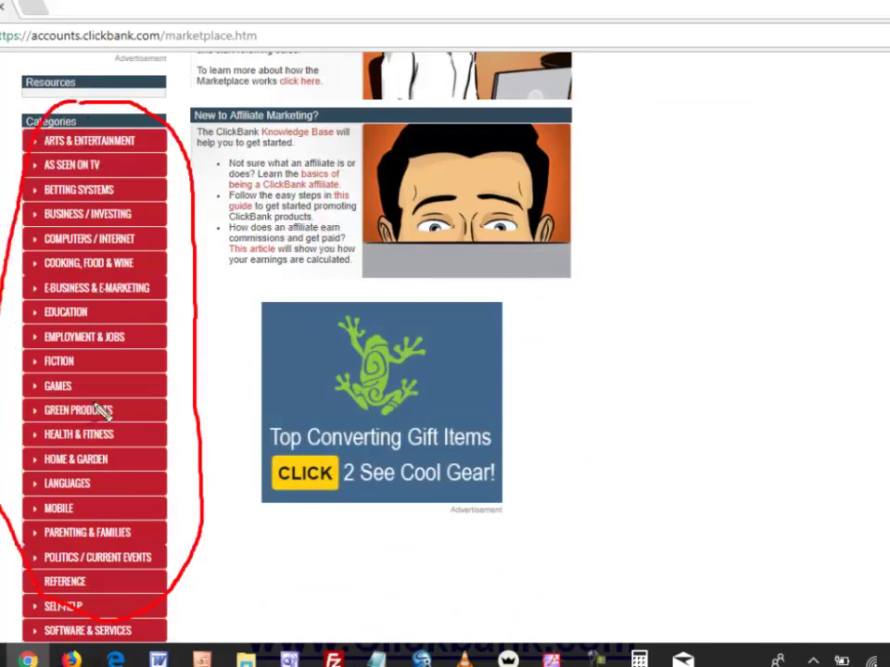
key(Escape)
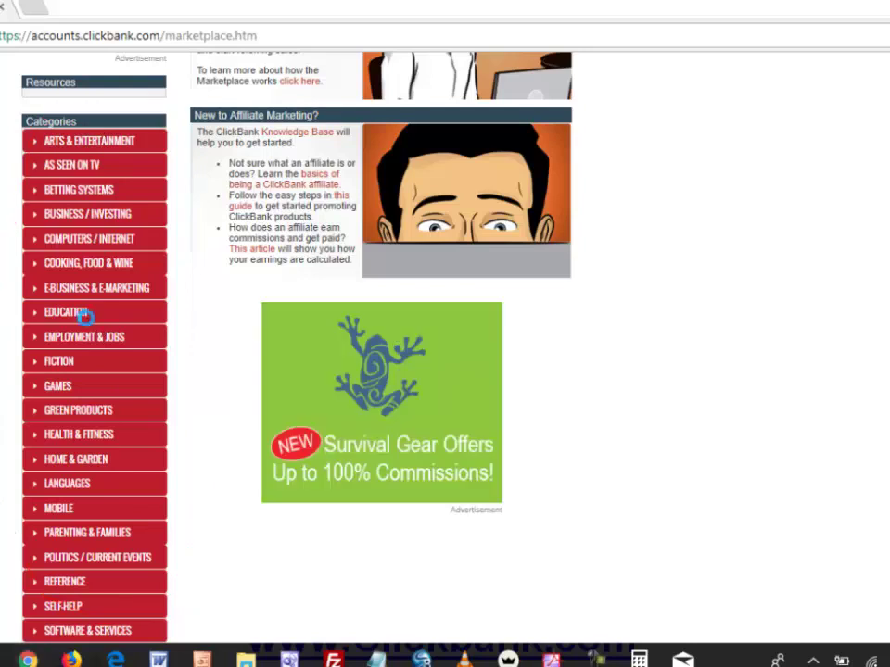
click(35, 269)
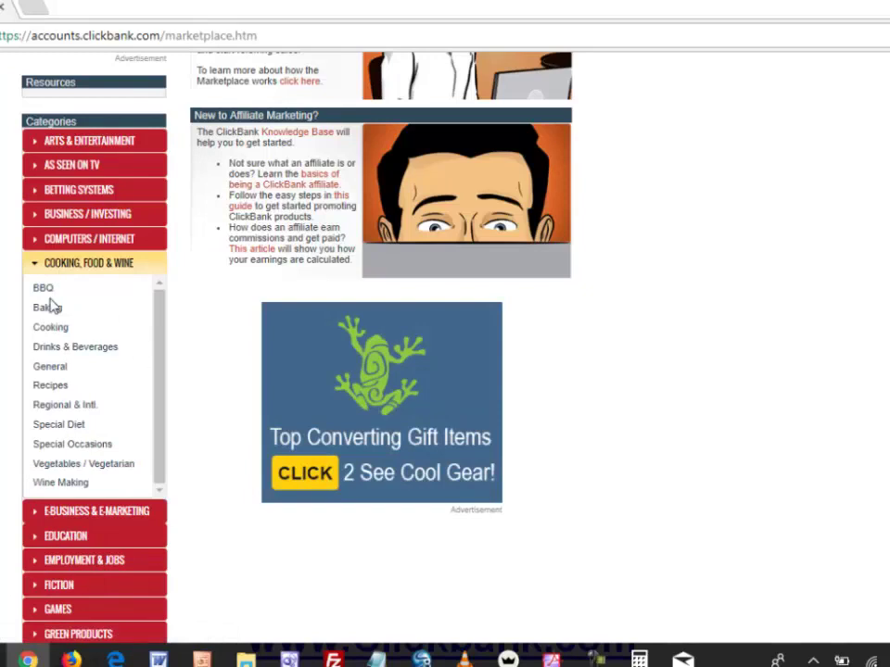
click(33, 266)
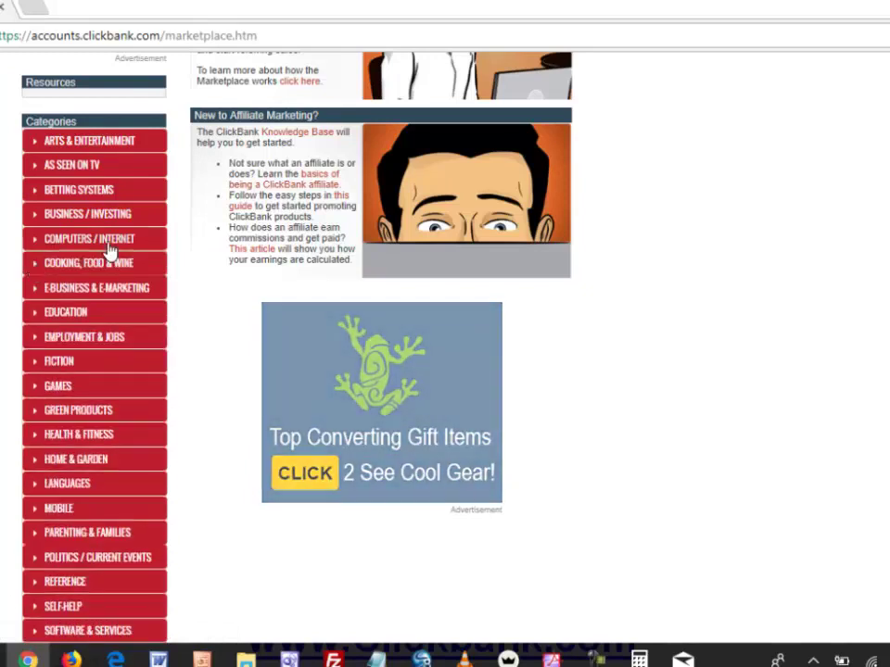
scroll(93, 273, down, 2)
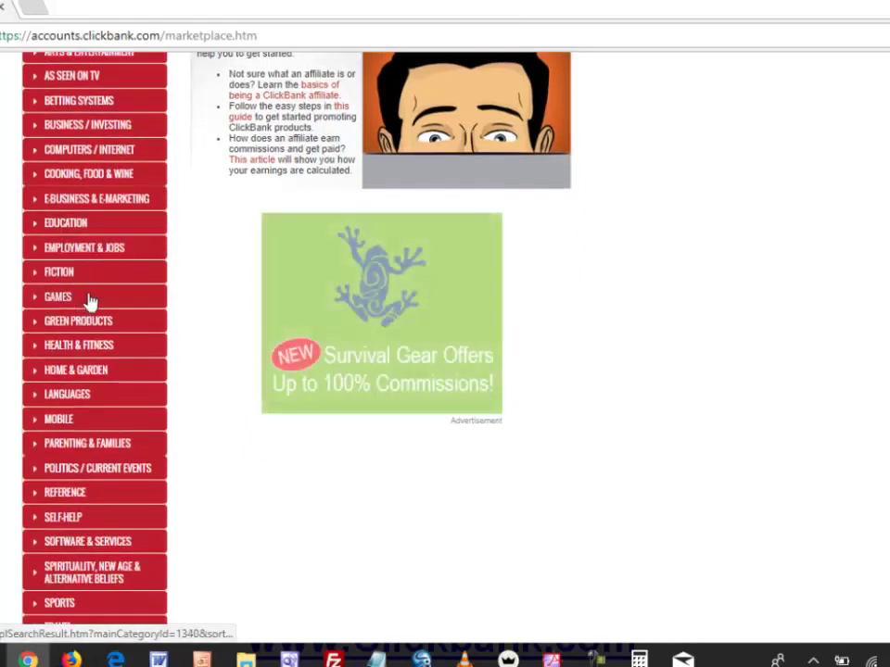
scroll(90, 301, down, 2)
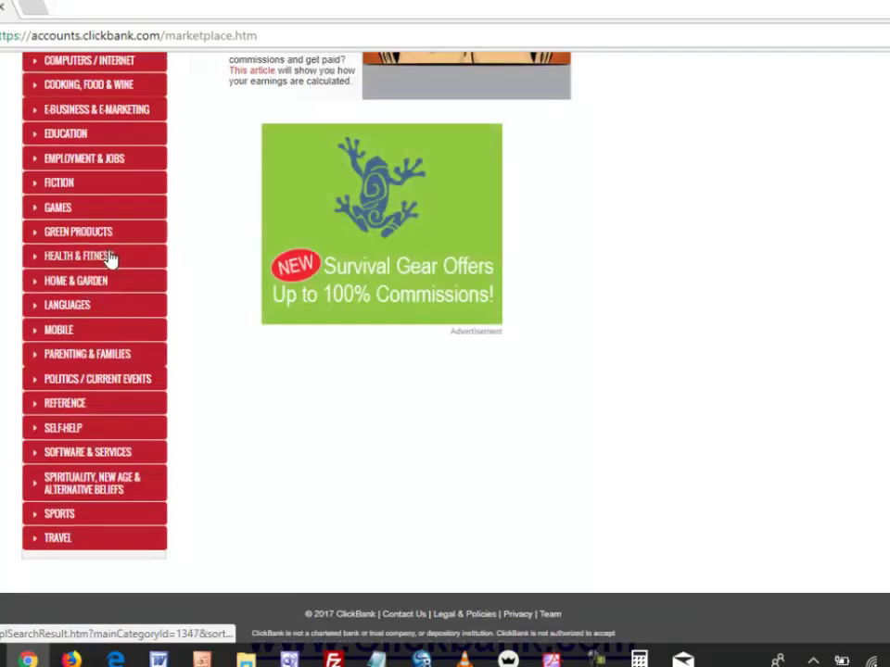
scroll(102, 264, up, 4)
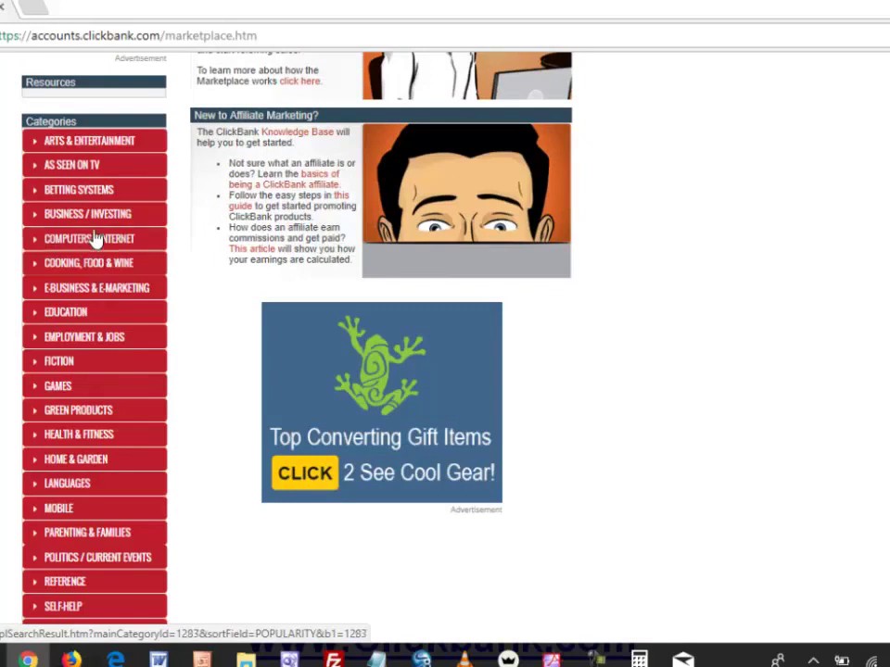
scroll(94, 248, down, 3)
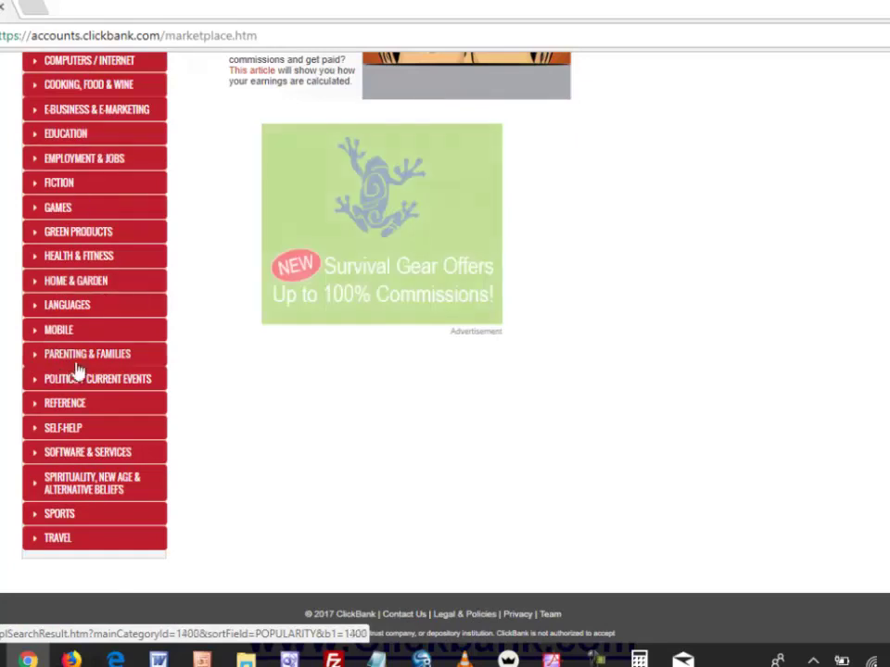
Step: Open the product listings of the Health & Fitness category at a readable size
click(77, 260)
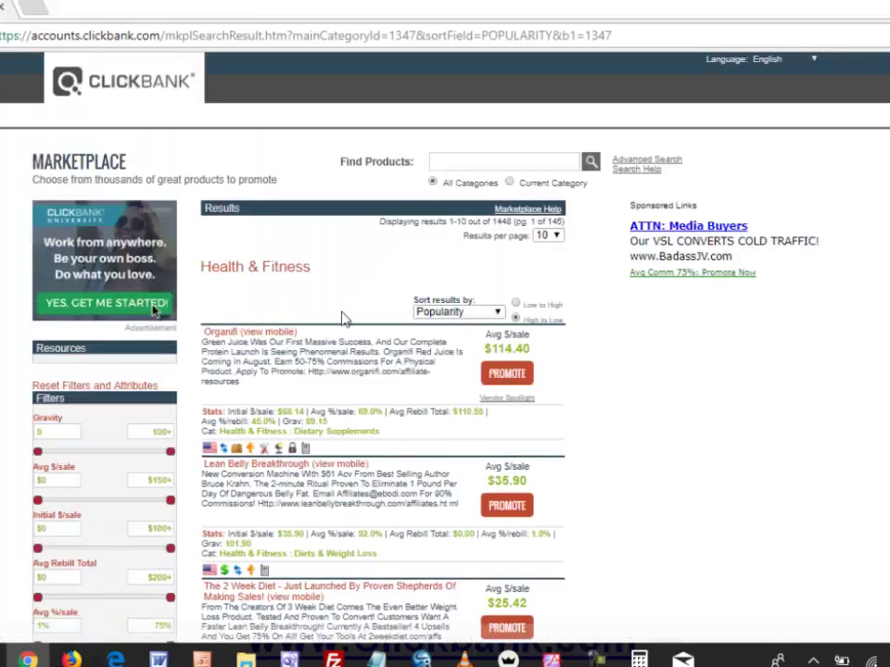
key(ctrl+plus)
key(ctrl+plus)
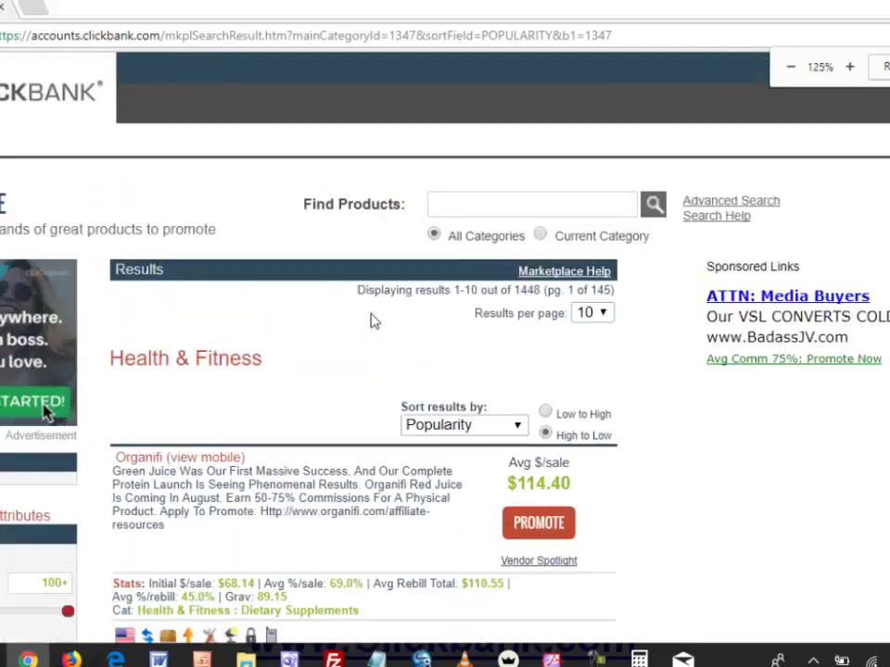
scroll(369, 318, down, 3)
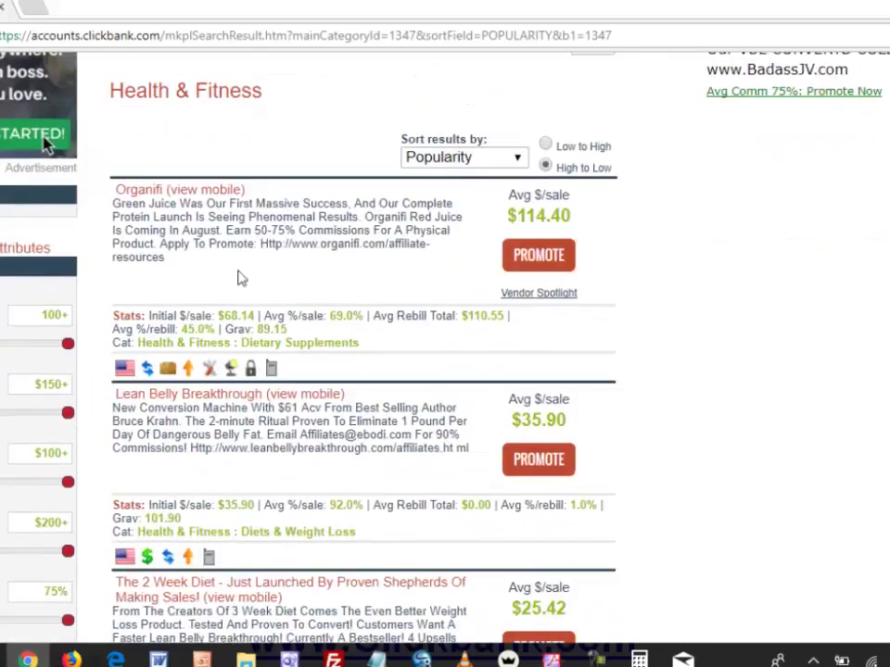
scroll(239, 278, down, 2)
scroll(239, 329, up, 3)
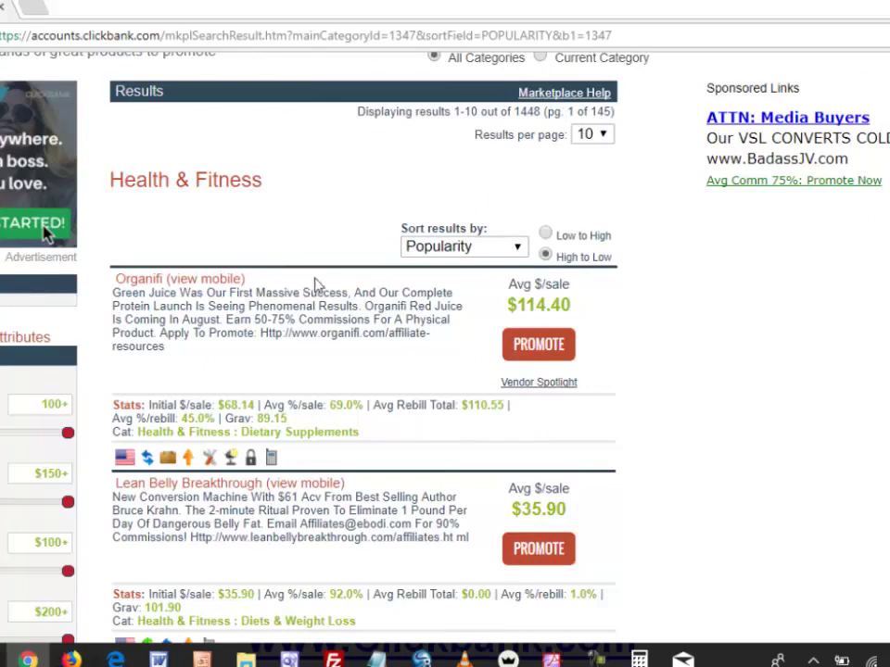
Step: Examine the sort option of the Health & Fitness results and the description and stats of the Organifi listing
mouse_move(389, 221)
mouse_down()
mouse_move(524, 250)
mouse_move(389, 222)
mouse_move(373, 262)
mouse_up()
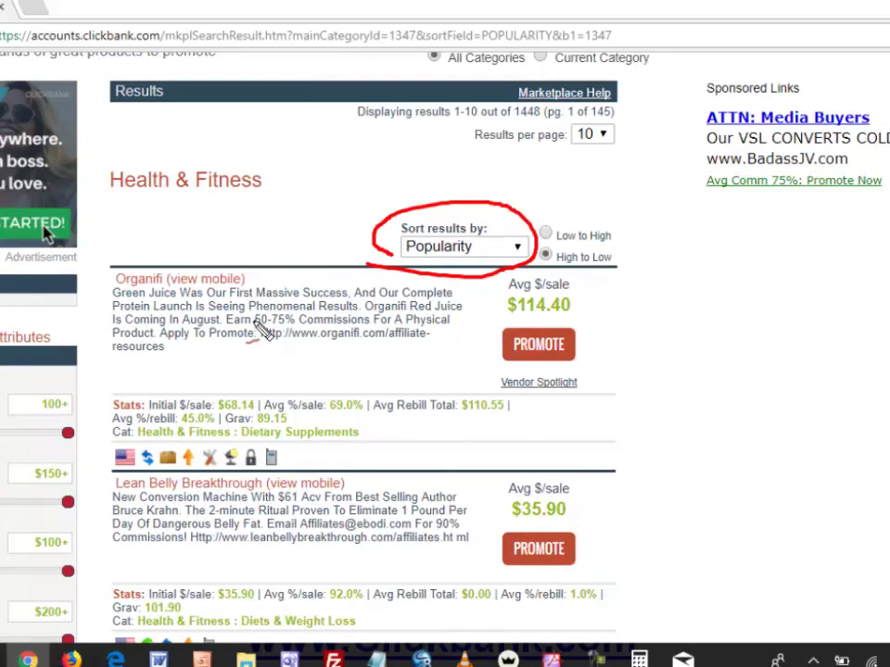
key(Escape)
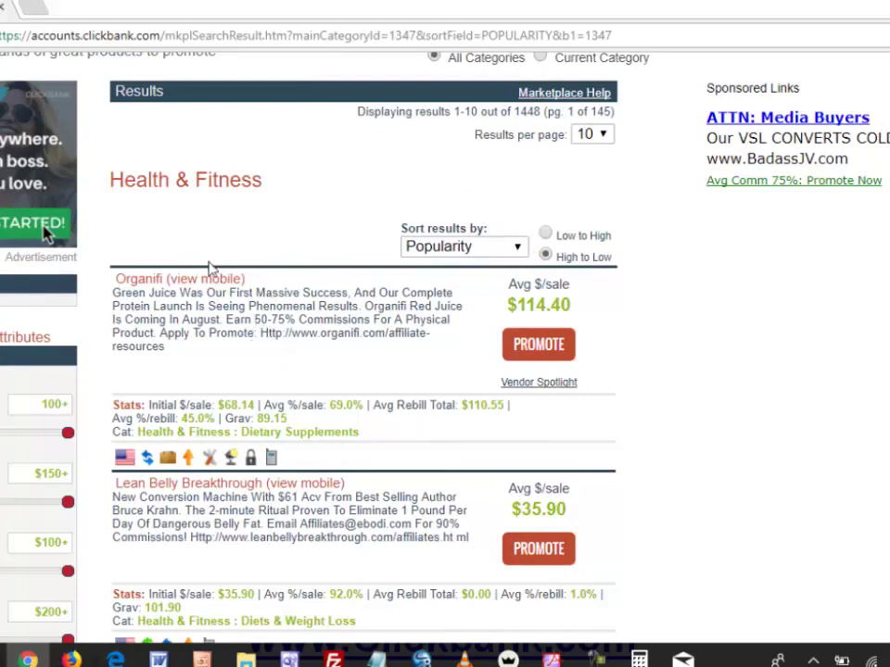
scroll(274, 369, down, 2)
scroll(268, 375, up, 3)
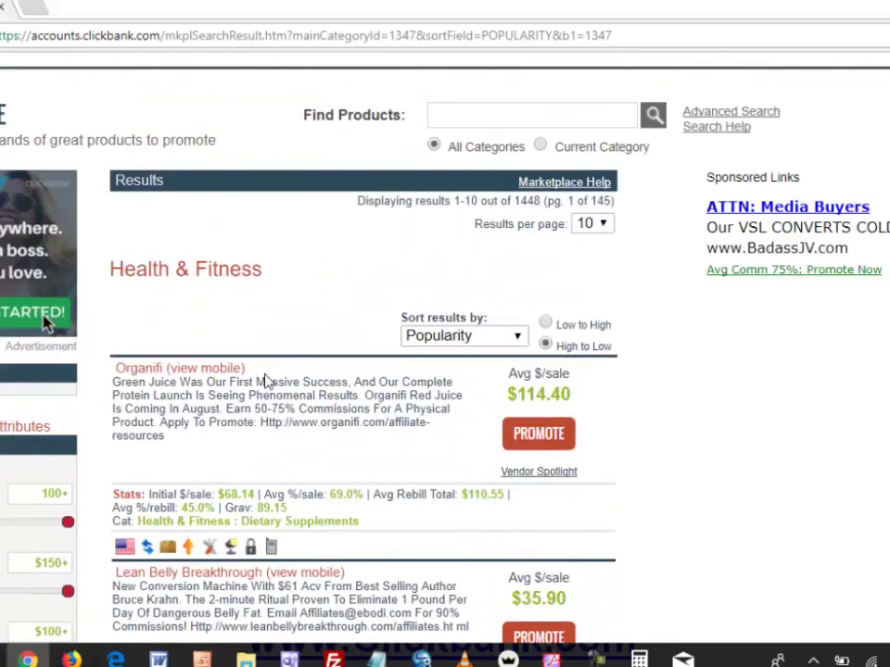
scroll(267, 381, down, 1)
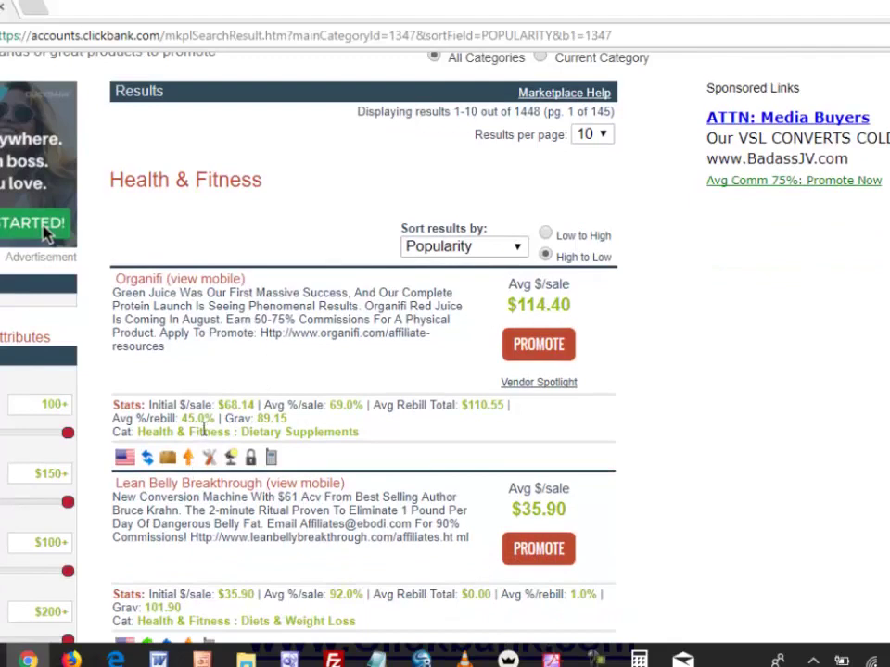
scroll(264, 360, up, 1)
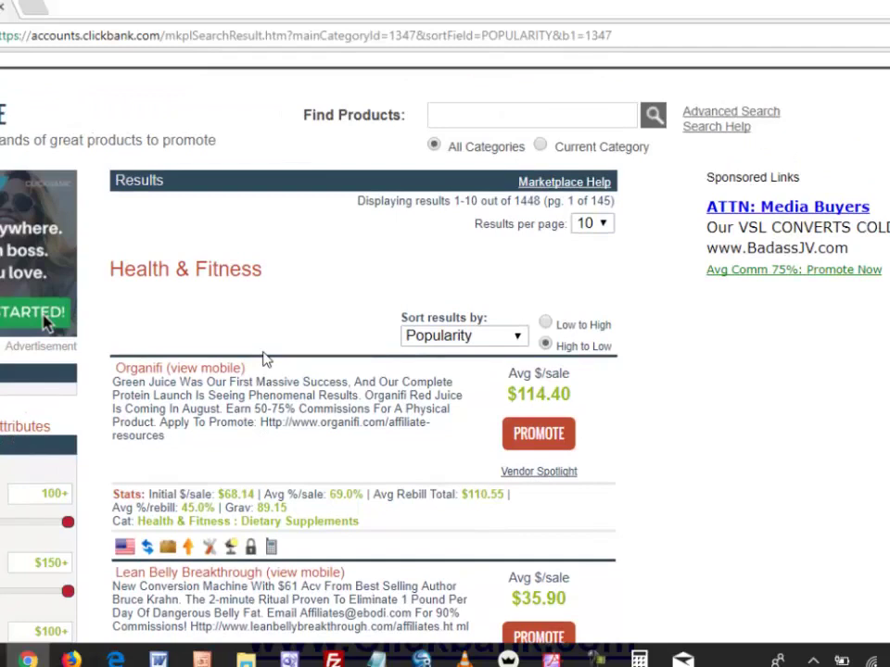
scroll(264, 359, down, 1)
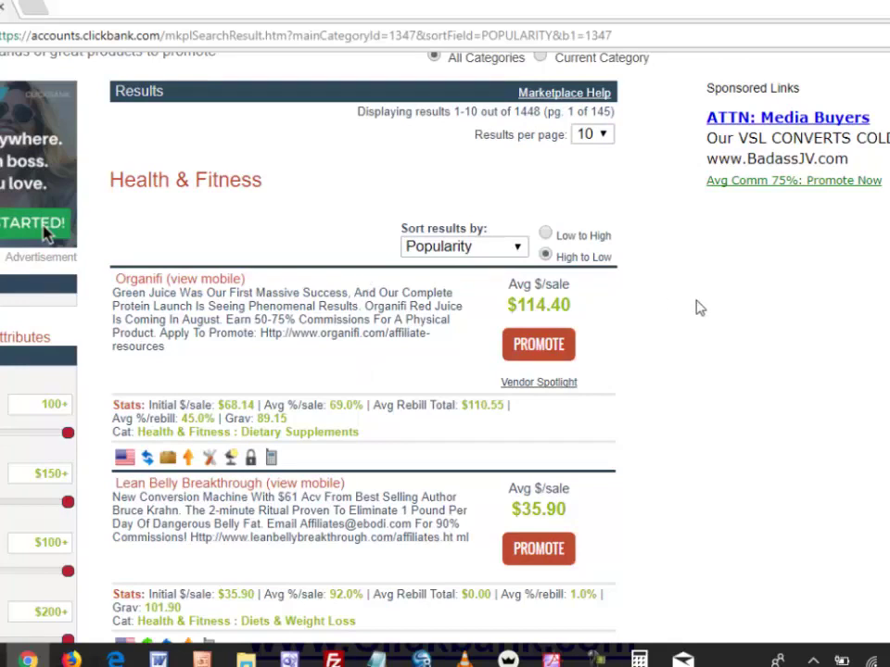
scroll(697, 307, up, 2)
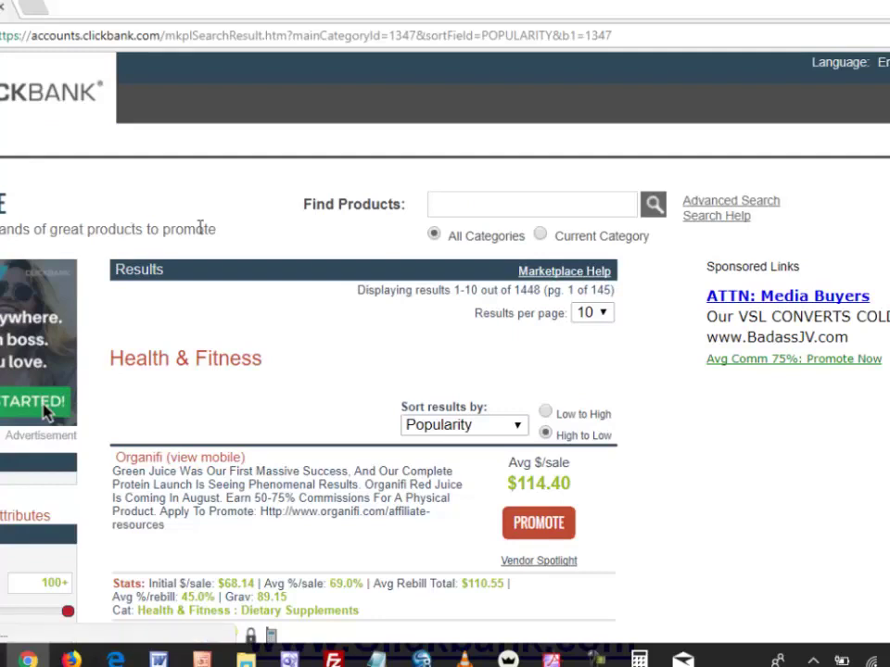
Step: Return to the marketplace start page and run a product search without a keyword to browse products from all categories
key(alt+Left)
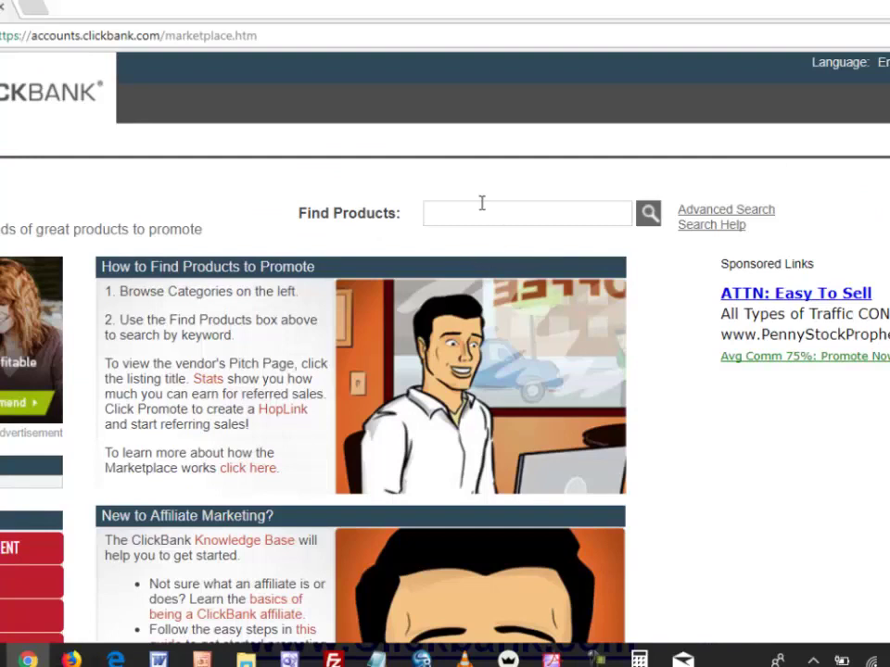
mouse_move(652, 176)
mouse_down()
mouse_move(340, 182)
mouse_move(343, 248)
mouse_move(611, 255)
mouse_move(679, 201)
mouse_move(663, 184)
mouse_up()
click(569, 220)
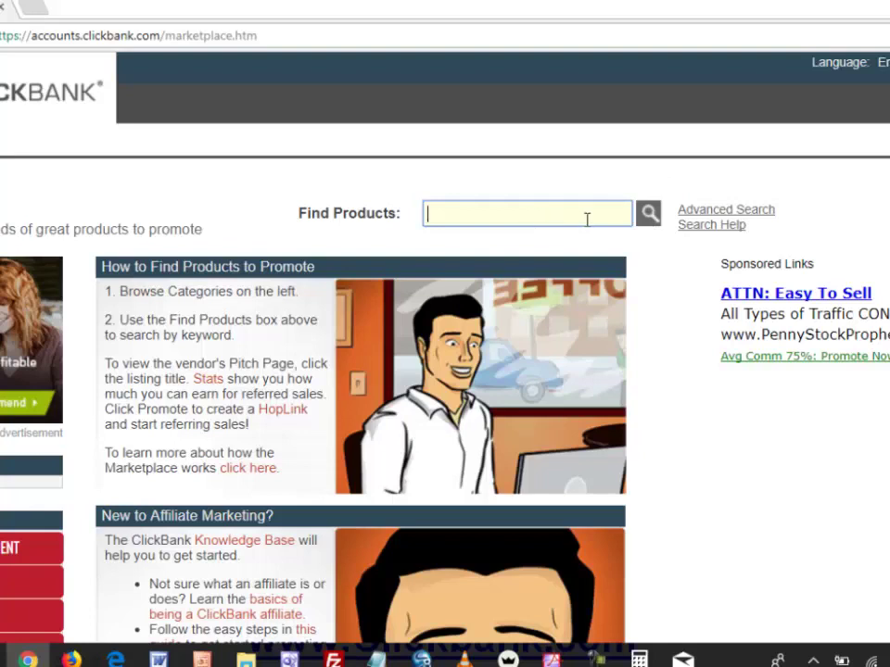
click(648, 213)
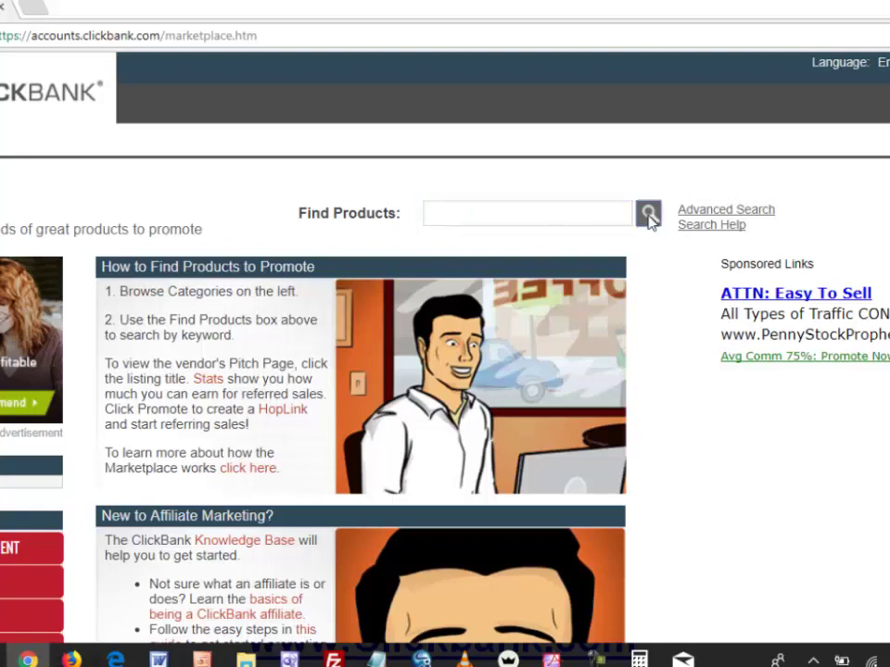
scroll(272, 334, down, 1)
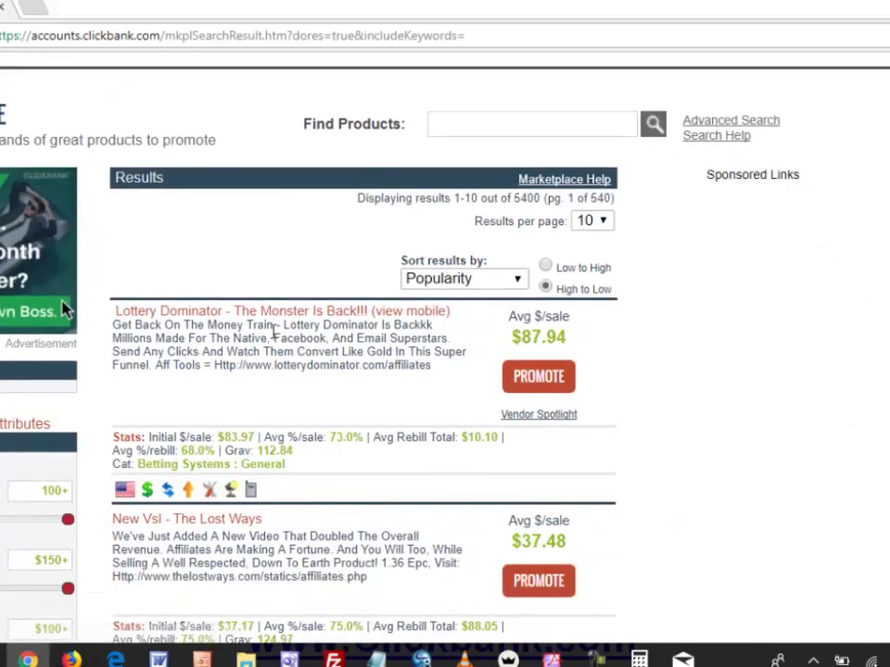
key(ctrl+plus)
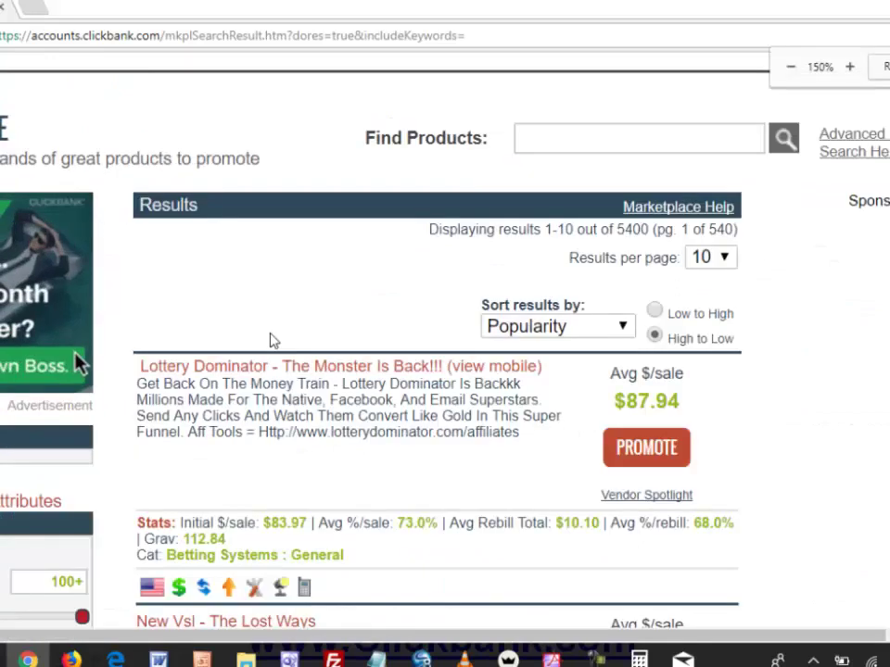
key(ctrl+plus)
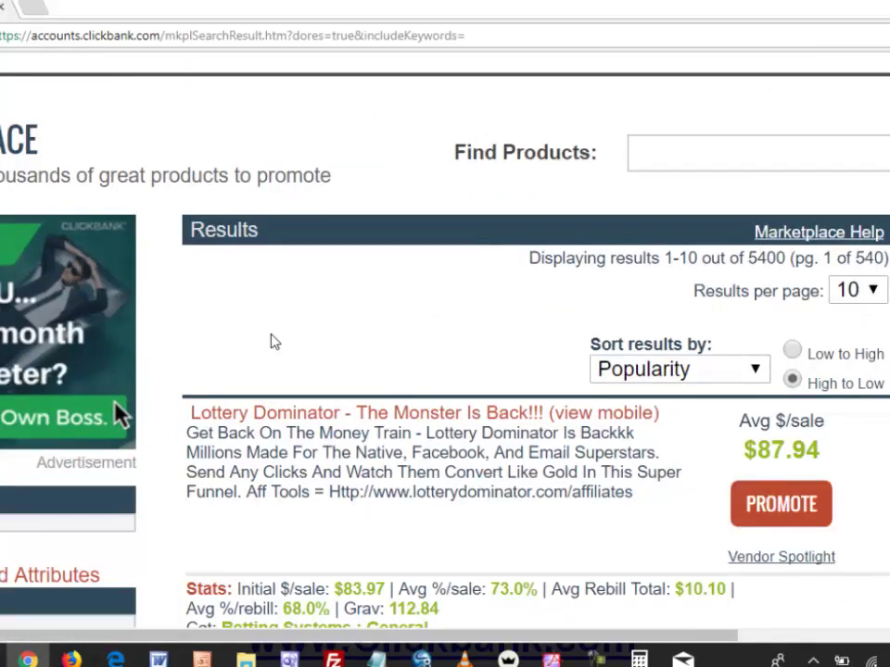
scroll(274, 342, down, 2)
scroll(281, 308, down, 7)
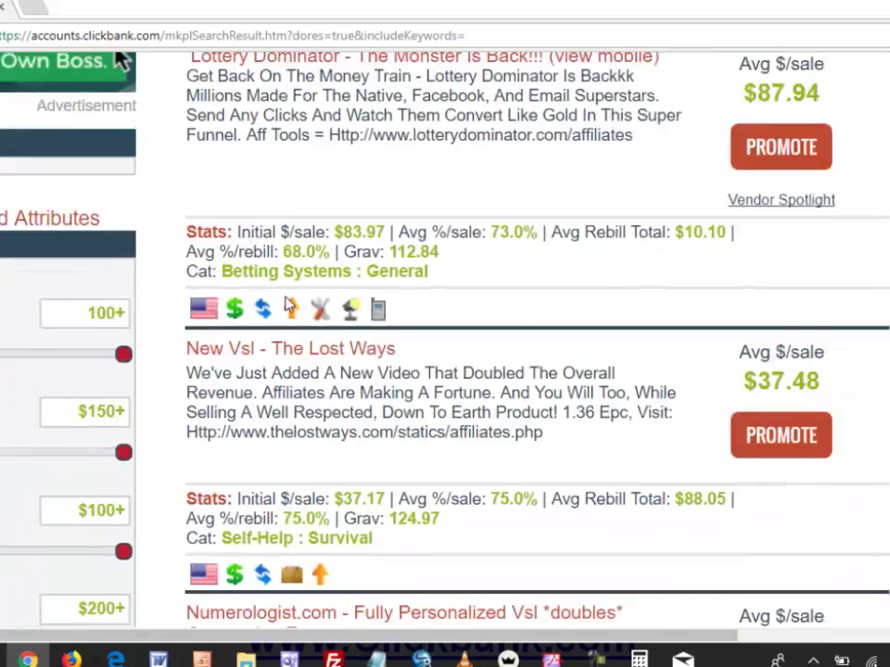
Step: Examine the product listings from all categories, including their descriptions, average earnings per sale and stats
scroll(286, 296, down, 5)
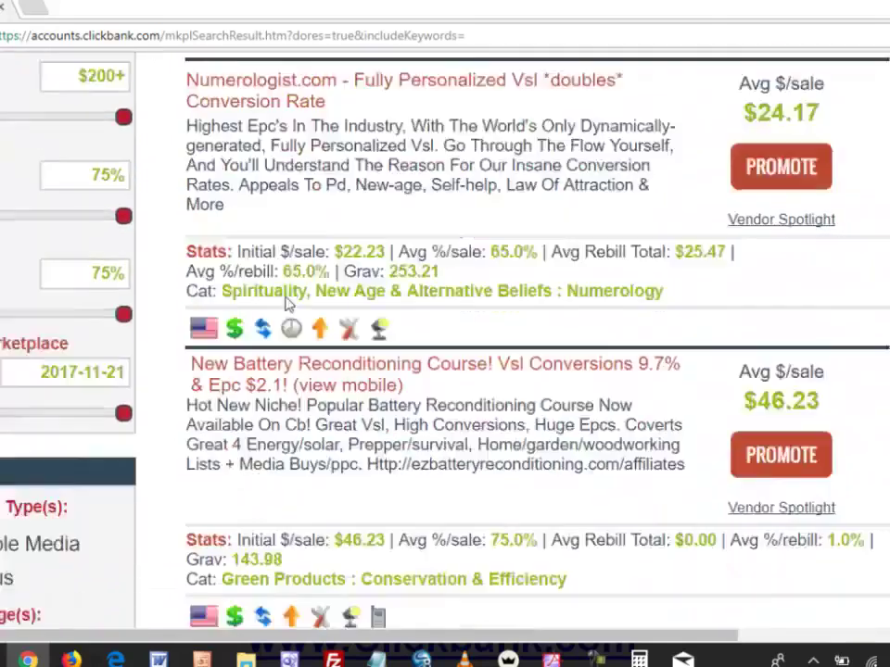
scroll(286, 306, down, 9)
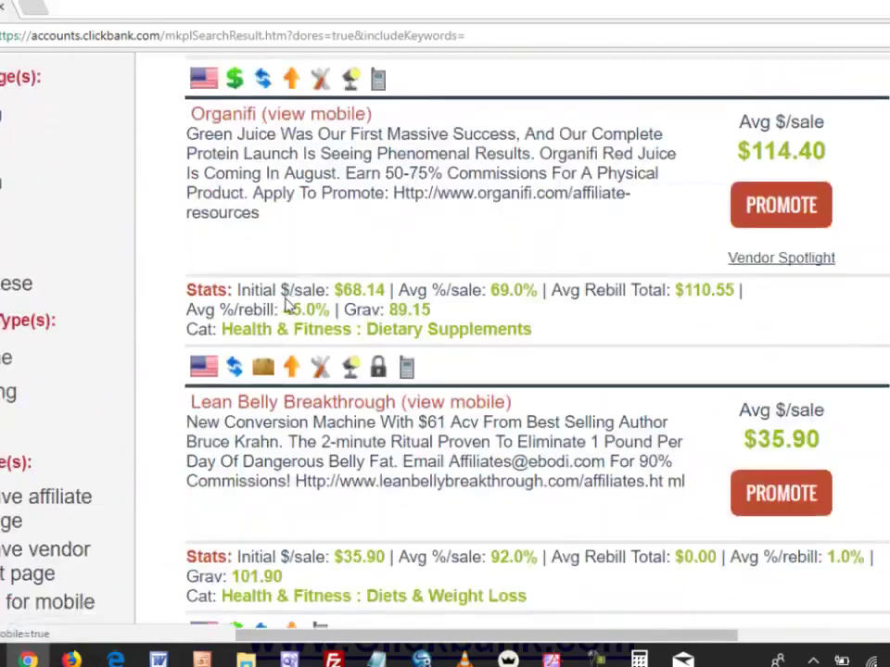
scroll(287, 305, down, 7)
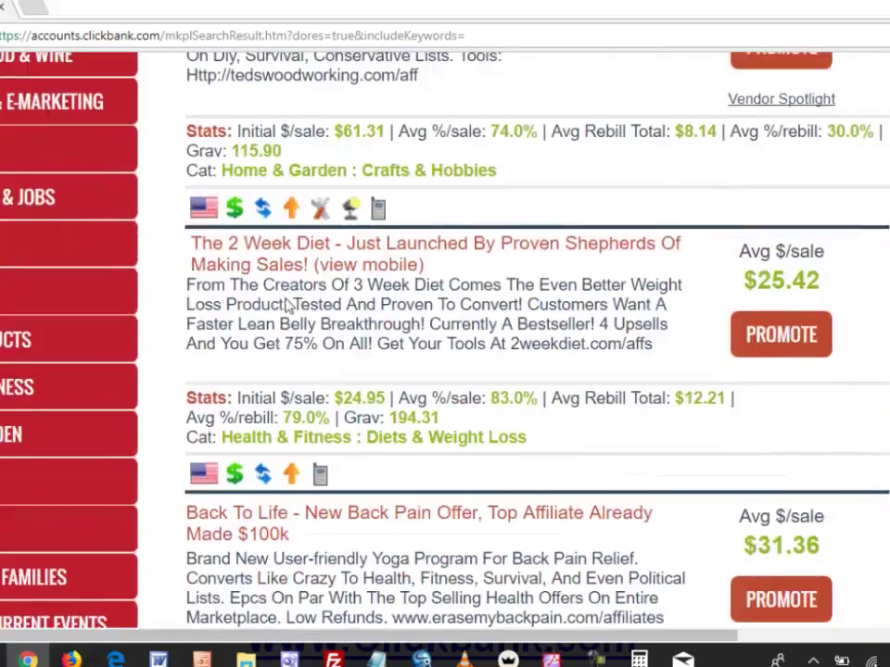
scroll(286, 303, up, 15)
scroll(285, 301, up, 10)
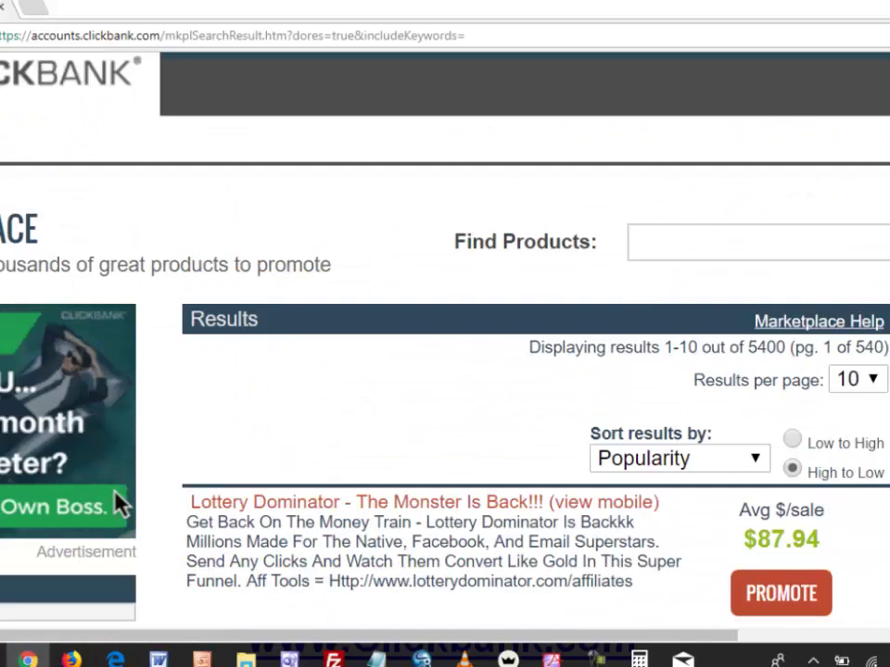
Step: Return to the marketplace start page and open the Health & Fitness listings at 175% zoom
key(alt+Left)
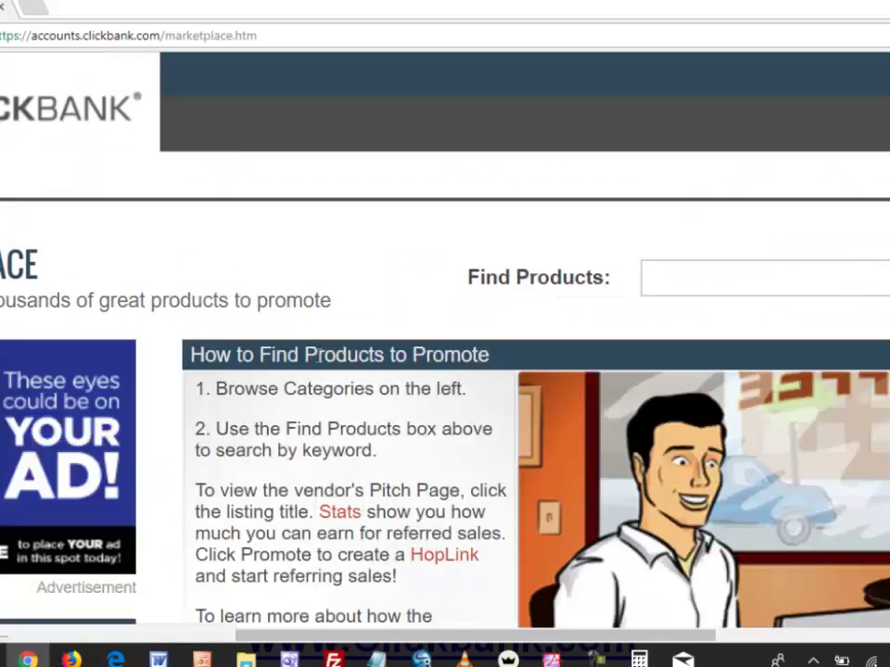
scroll(301, 352, down, 3)
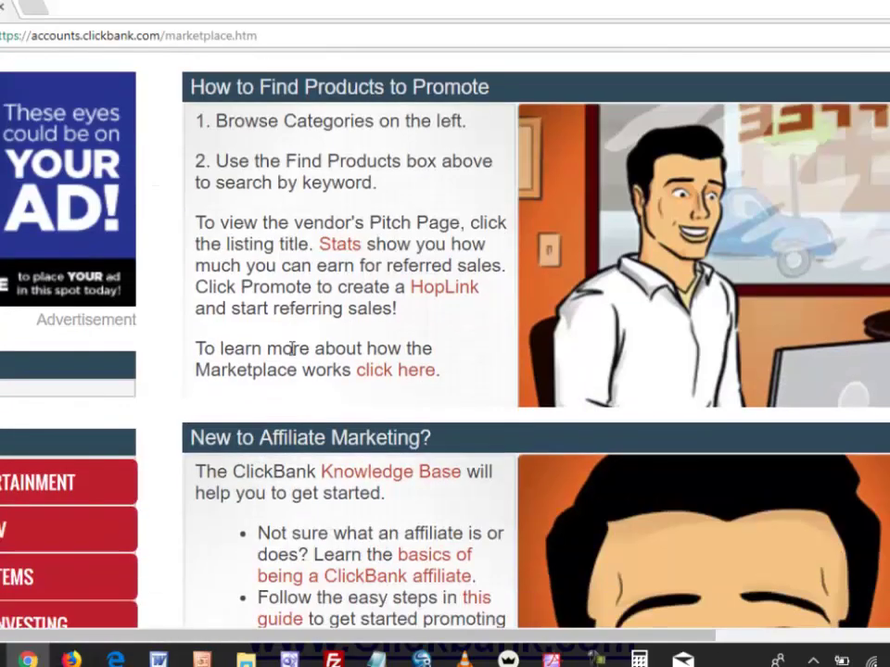
key(ctrl+minus)
key(ctrl+minus)
key(ctrl+minus)
key(ctrl+minus)
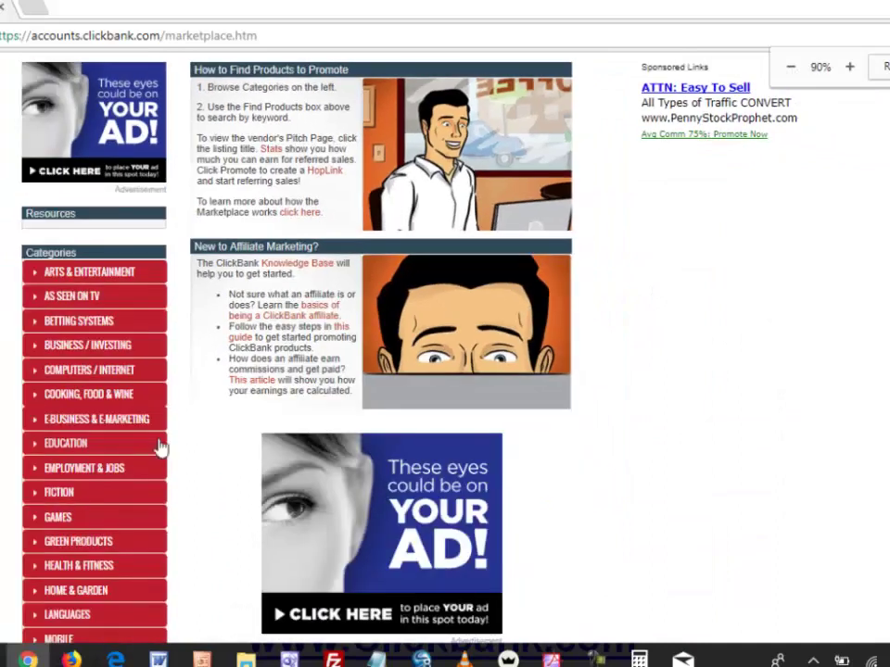
click(92, 563)
key(ctrl+plus)
key(ctrl+plus)
key(ctrl+plus)
key(ctrl+plus)
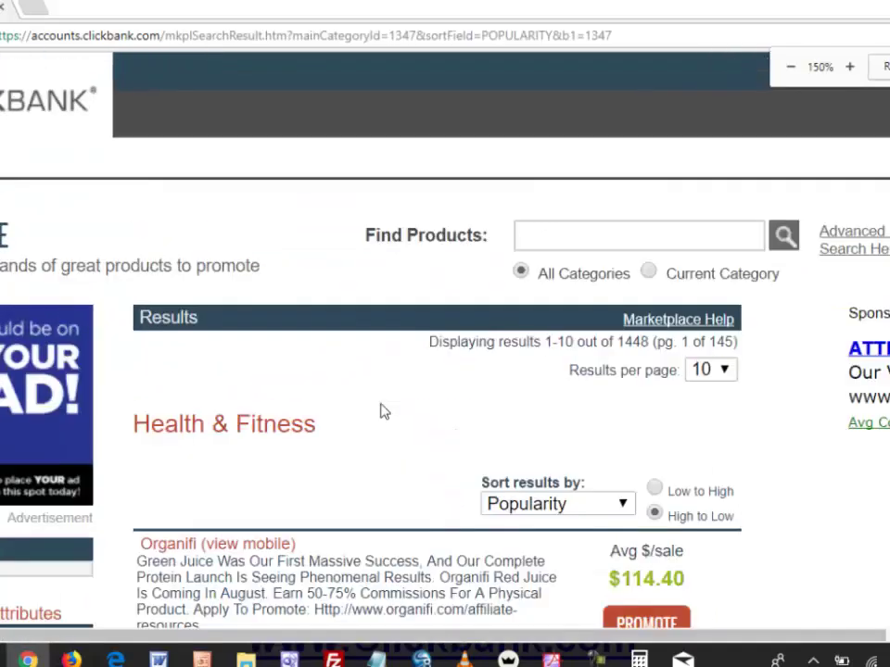
scroll(383, 410, down, 1)
key(ctrl+plus)
scroll(379, 411, down, 2)
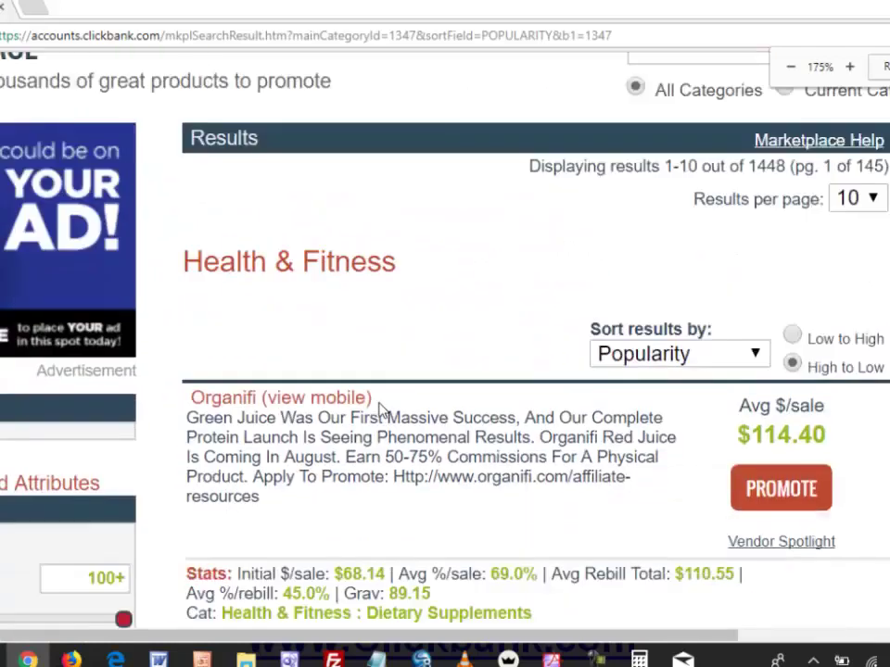
Step: View the vendor's sales page for Lean Belly Breakthrough from the Health & Fitness results, and close it again
scroll(379, 408, down, 1)
scroll(379, 408, down, 4)
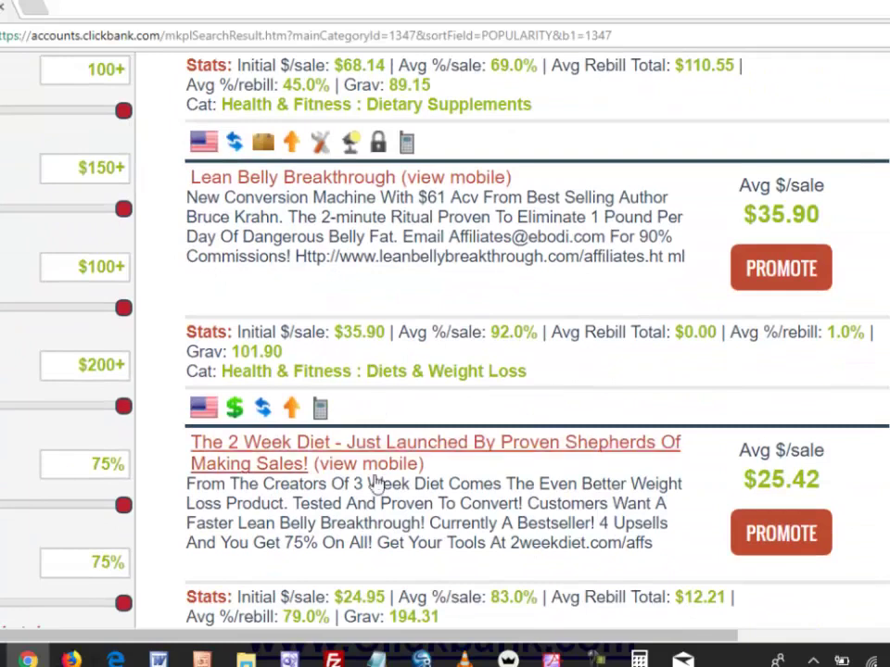
scroll(301, 217, down, 3)
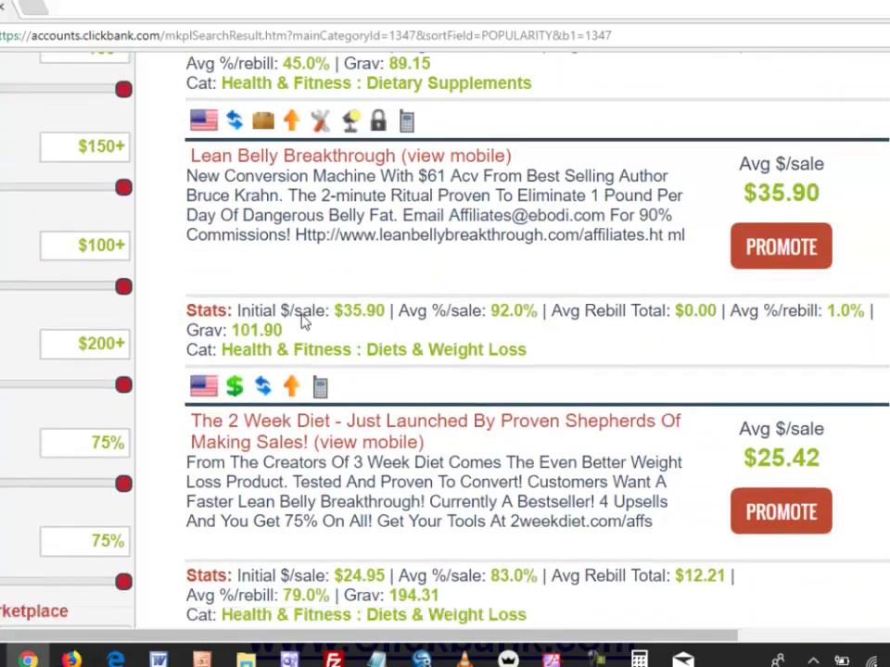
scroll(301, 260, up, 2)
scroll(301, 267, up, 1)
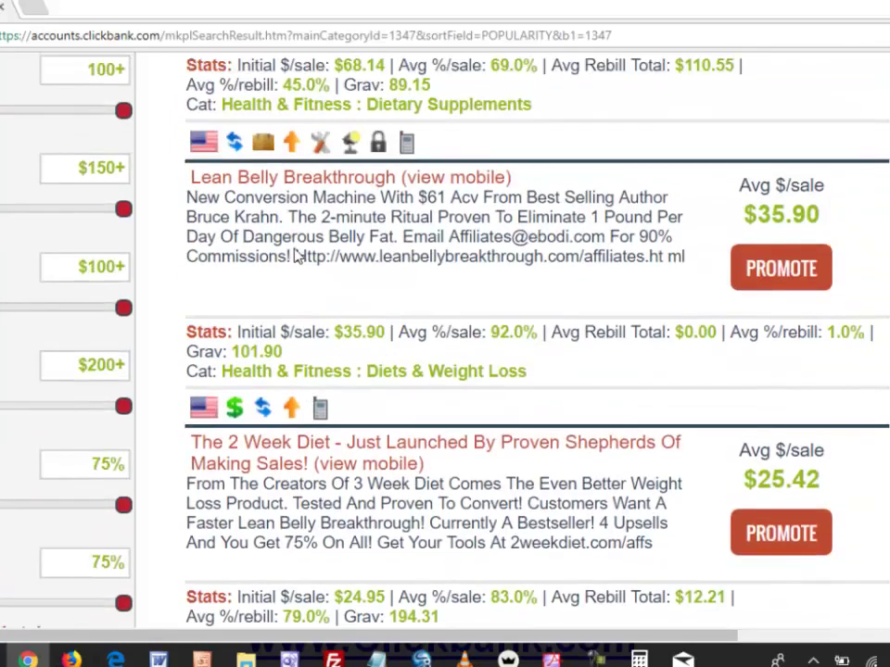
click(311, 184)
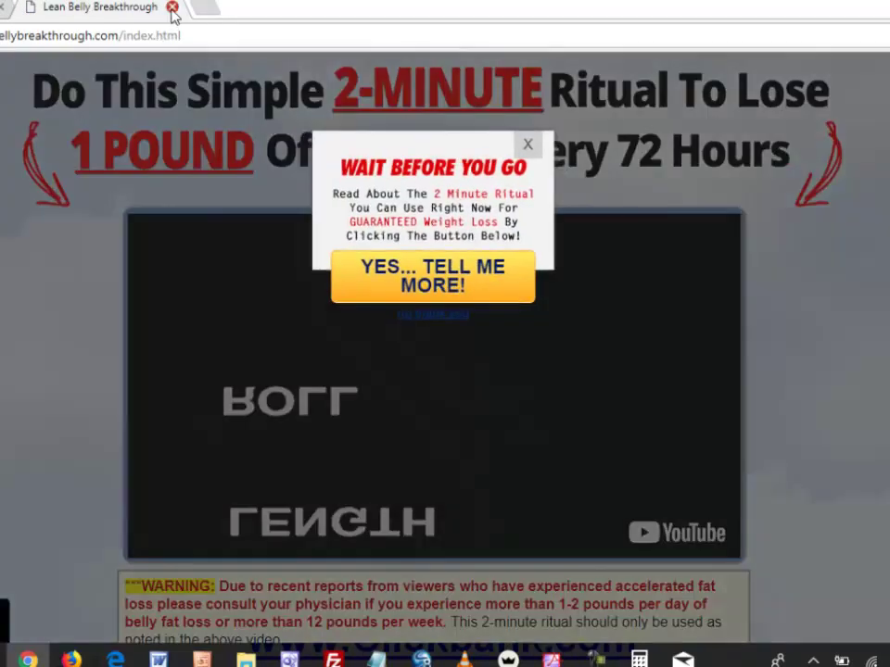
click(172, 7)
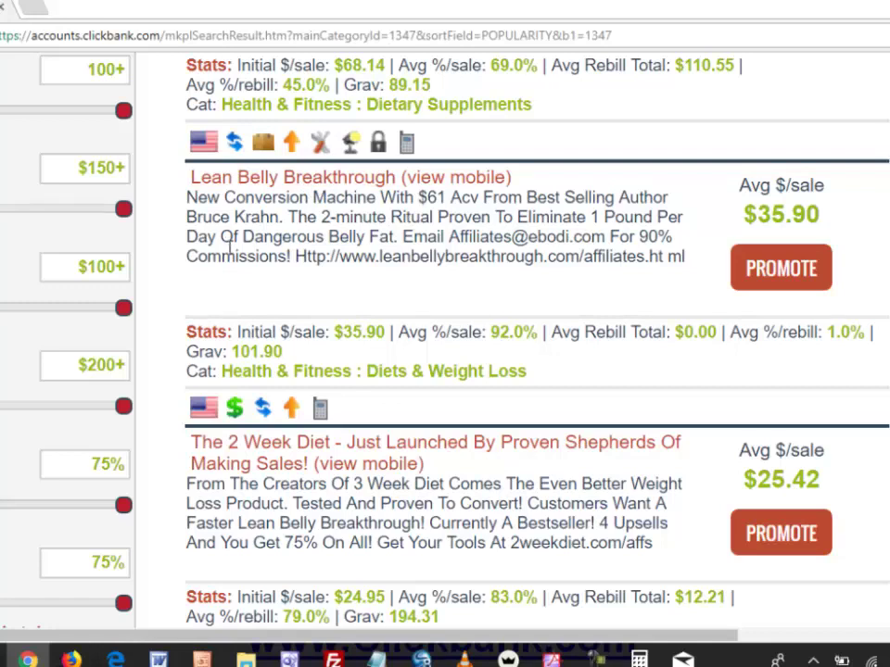
Step: Highlight the description of the Lean Belly Breakthrough listing and the affiliate page address within it
drag(188, 198, 681, 249)
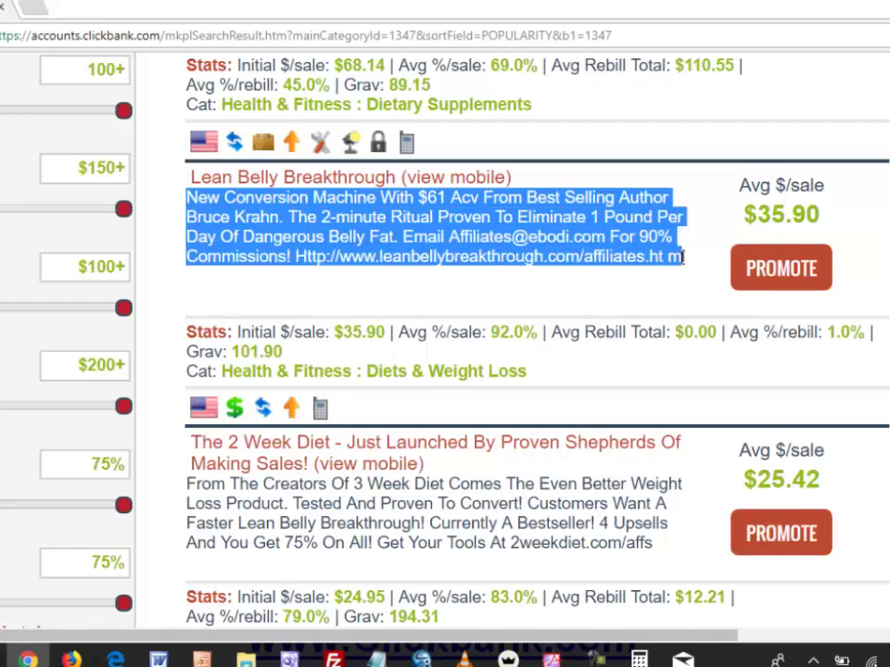
click(658, 302)
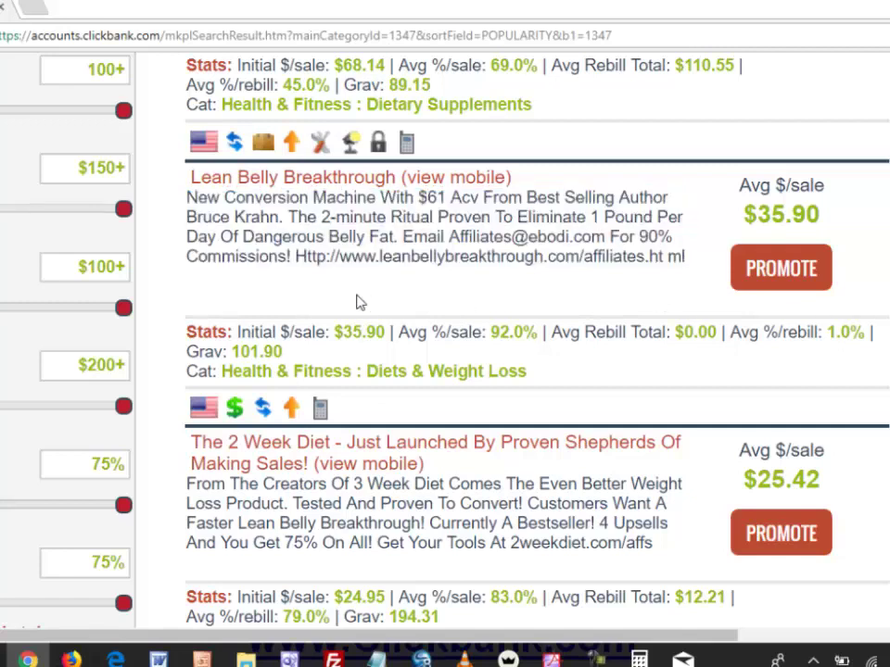
drag(297, 256, 684, 256)
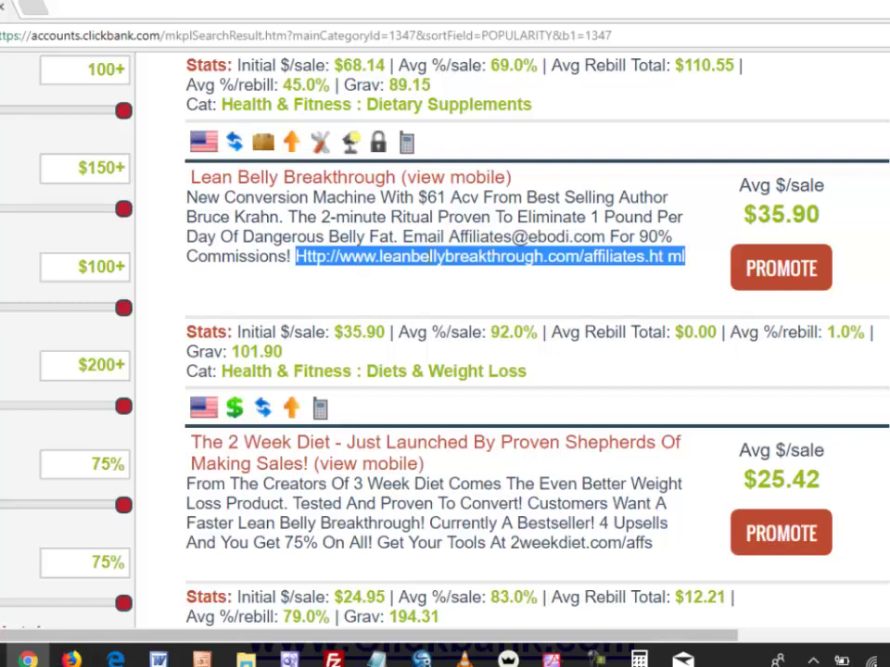
right_click(431, 256)
click(441, 267)
click(349, 300)
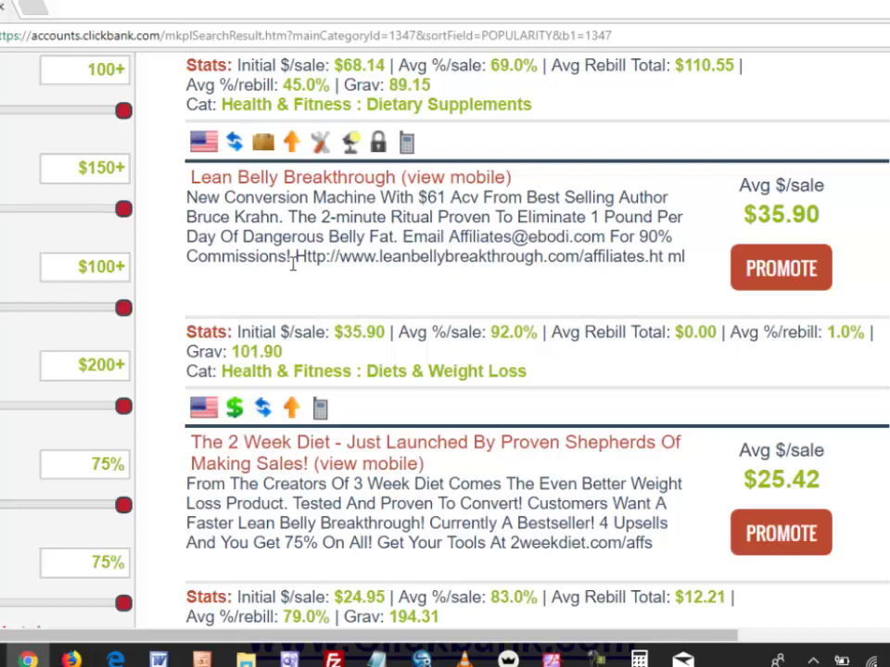
drag(296, 259, 683, 259)
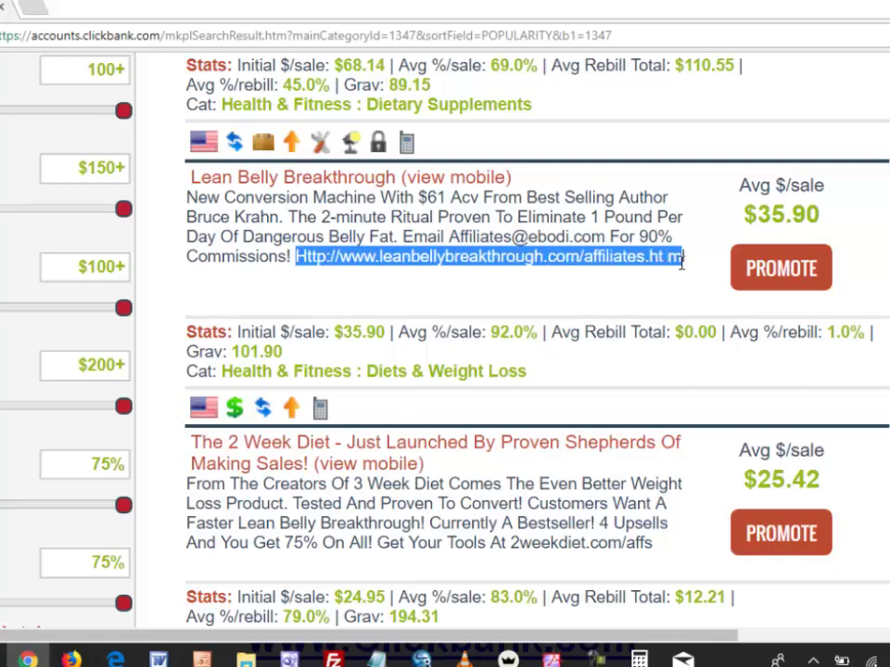
click(593, 254)
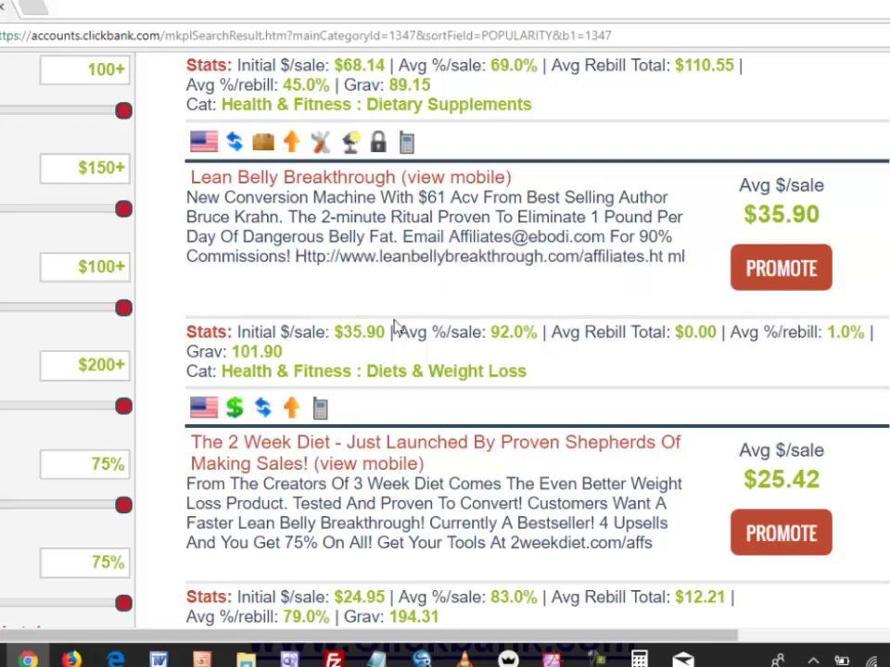
Step: Underline the initial $/sale, average %/sale, average rebill total and gravity stats of Lean Belly Breakthrough with the red annotation pen
drag(175, 334, 334, 353)
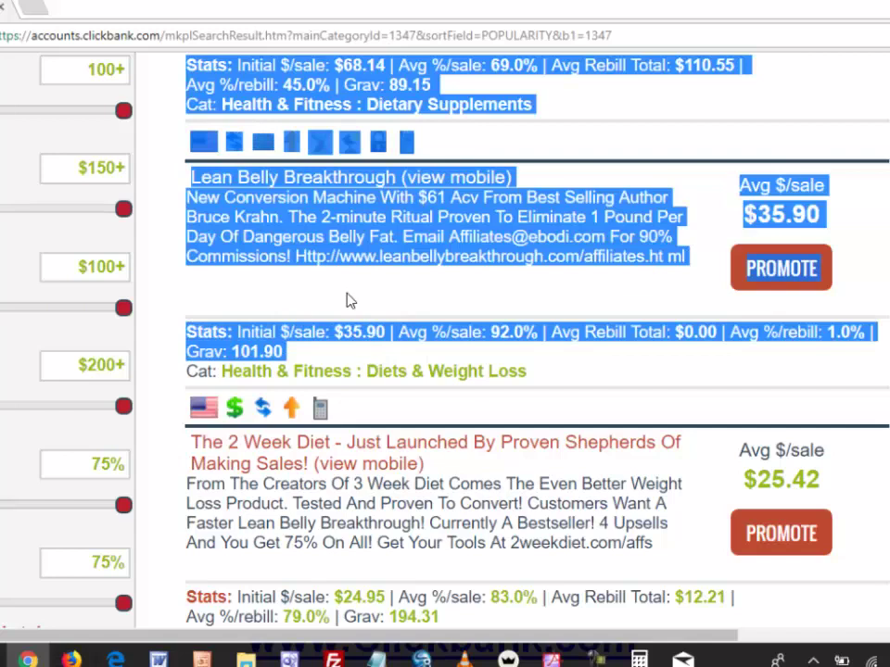
click(273, 332)
mouse_move(433, 254)
mouse_down()
mouse_move(366, 294)
mouse_move(389, 298)
mouse_up()
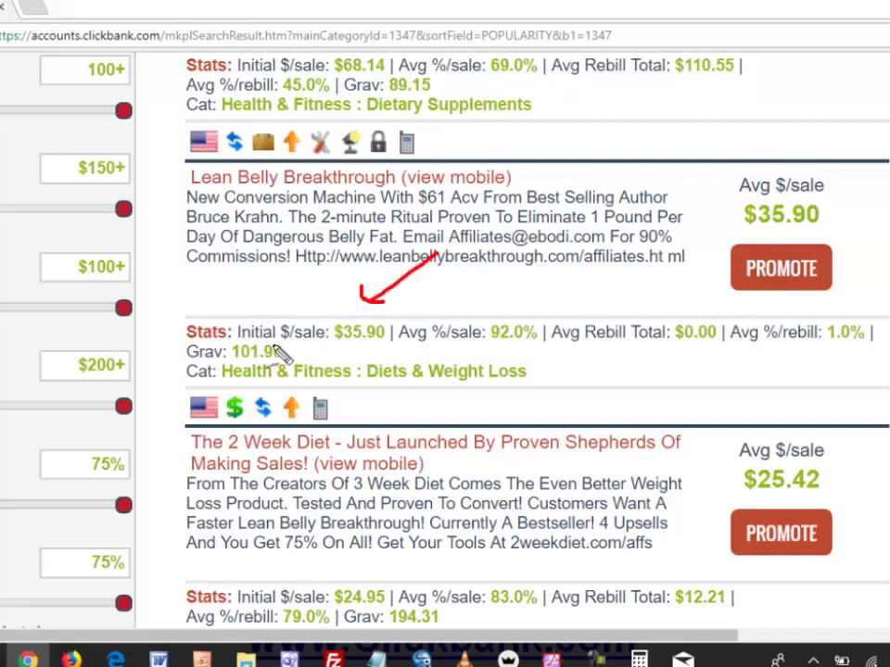
mouse_move(244, 341)
mouse_down()
mouse_move(309, 340)
mouse_move(373, 358)
mouse_up()
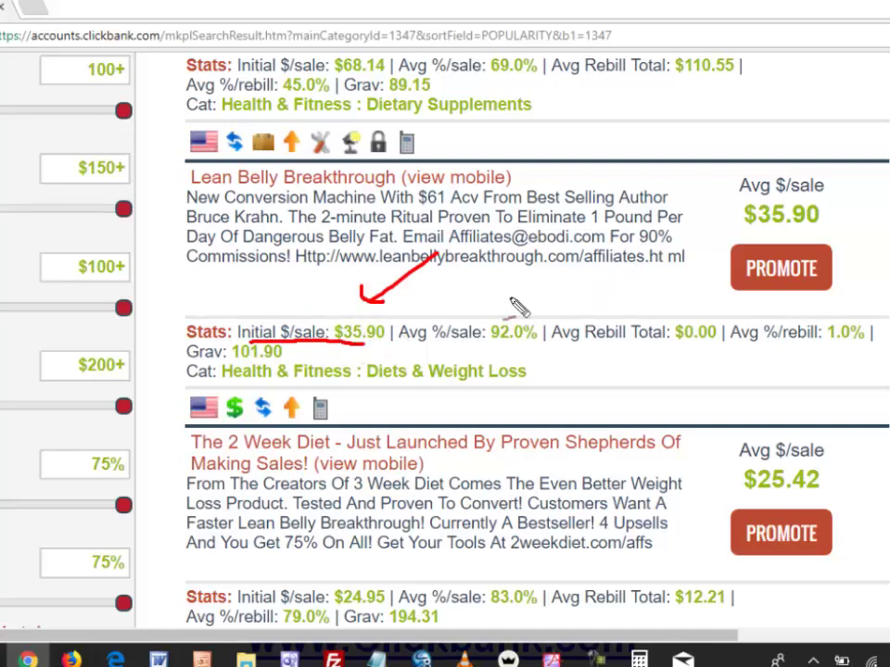
drag(424, 342, 517, 342)
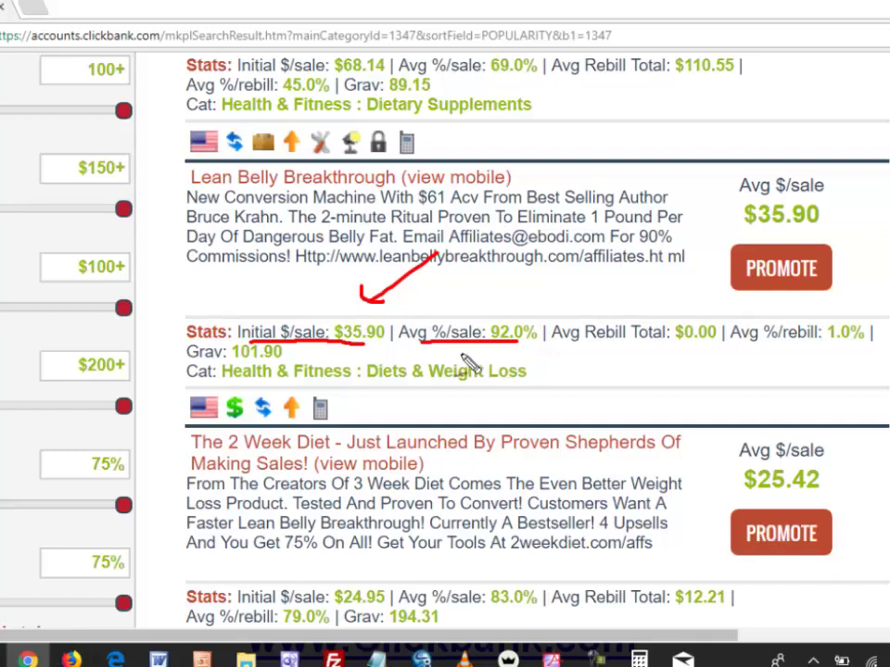
drag(454, 277, 560, 276)
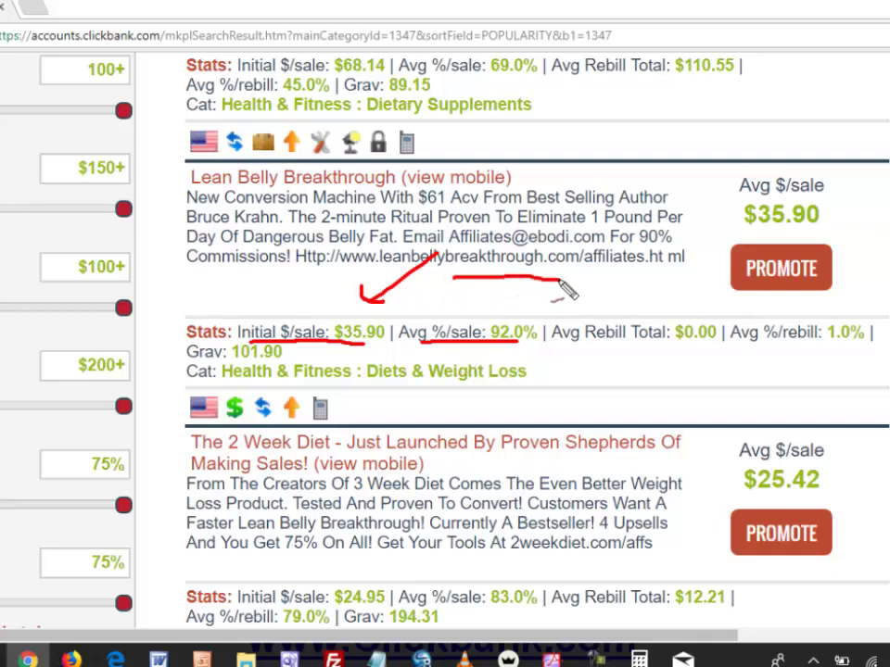
drag(598, 351, 695, 350)
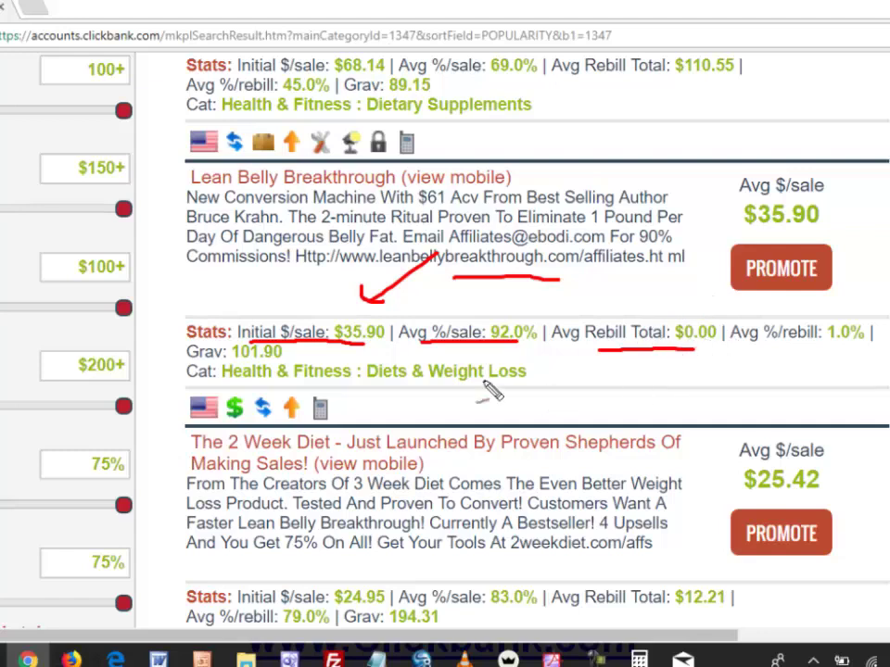
drag(198, 364, 282, 363)
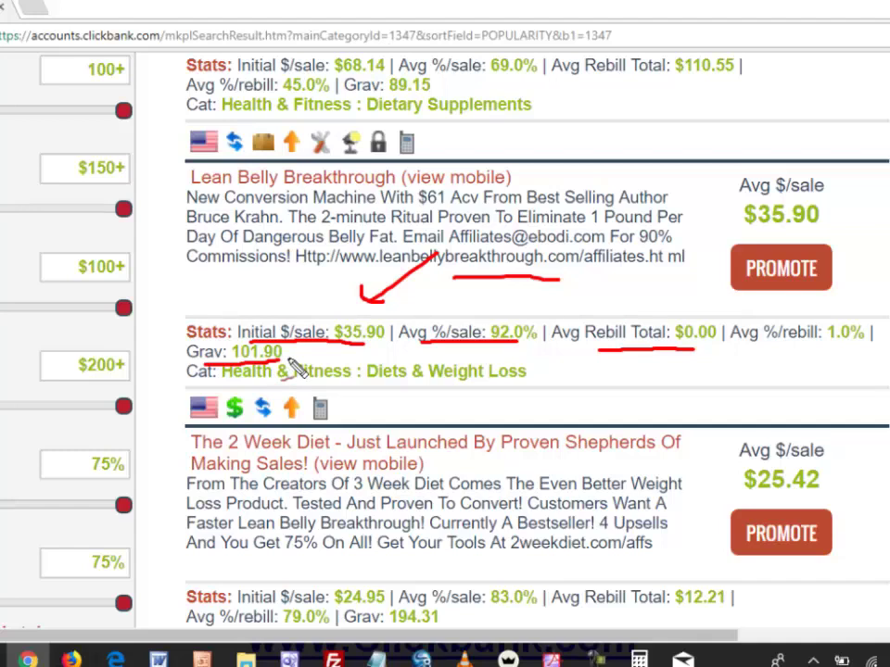
drag(239, 361, 219, 365)
drag(277, 380, 274, 387)
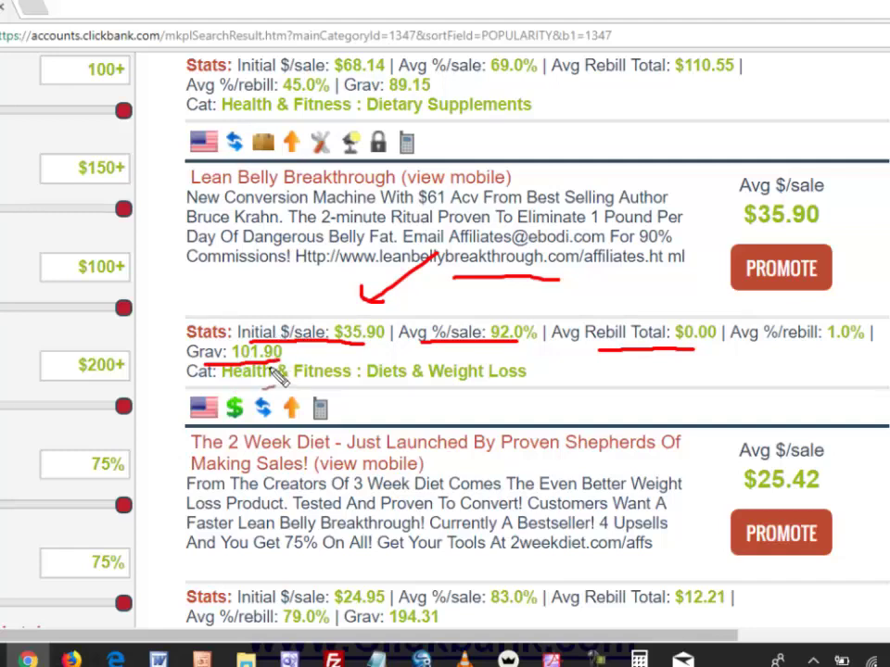
key(ctrl+z)
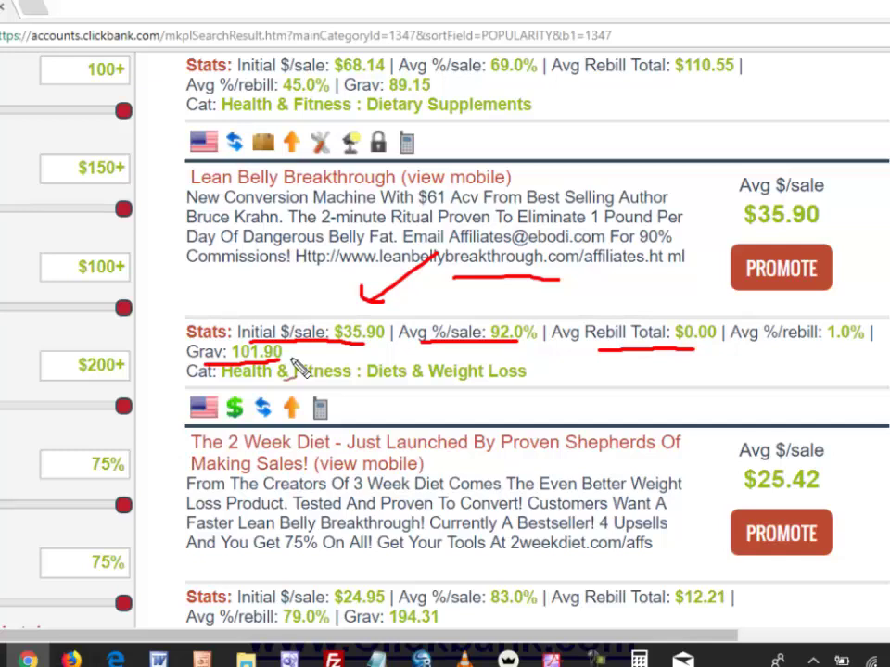
Step: Circle the Lean Belly Breakthrough title, initial $/sale and gravity in red, and clear all the annotations
mouse_move(170, 211)
mouse_down()
mouse_move(297, 186)
mouse_move(519, 193)
mouse_move(218, 143)
mouse_move(190, 179)
mouse_up()
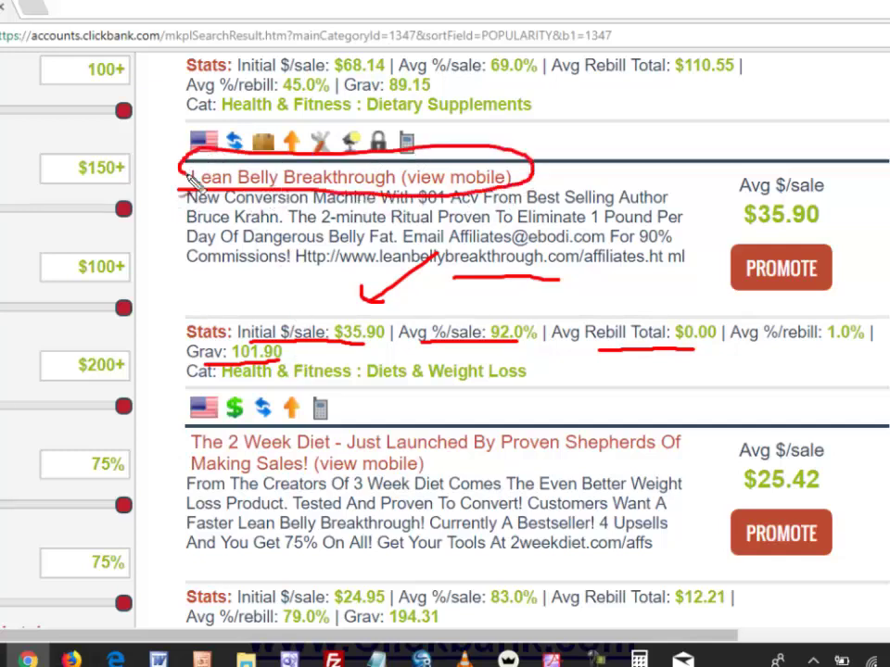
mouse_move(356, 351)
mouse_down()
mouse_move(394, 341)
mouse_move(301, 320)
mouse_move(221, 345)
mouse_move(259, 347)
mouse_move(278, 363)
mouse_move(297, 348)
mouse_move(232, 339)
mouse_move(220, 364)
mouse_up()
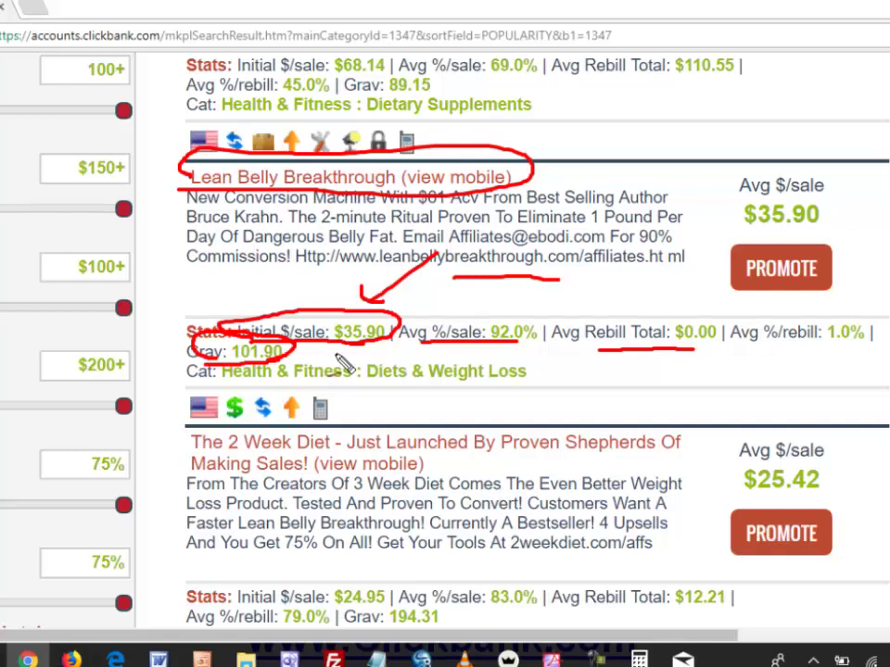
key(Escape)
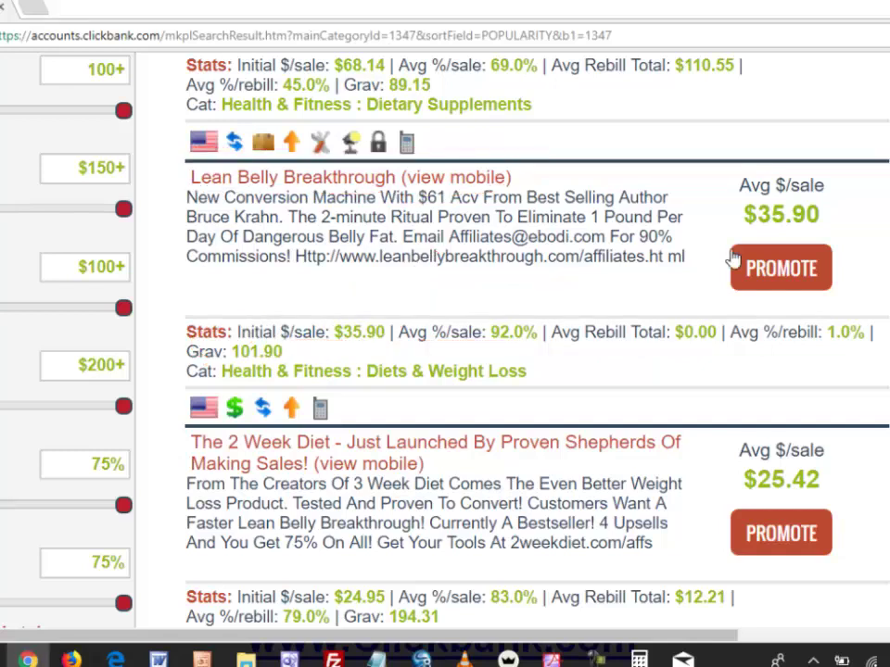
Step: Circle the Promote button of Lean Belly Breakthrough in red, clear the annotation, and open the product's affiliate program window
mouse_move(709, 289)
mouse_down()
mouse_move(838, 308)
mouse_move(713, 269)
mouse_move(730, 285)
mouse_up()
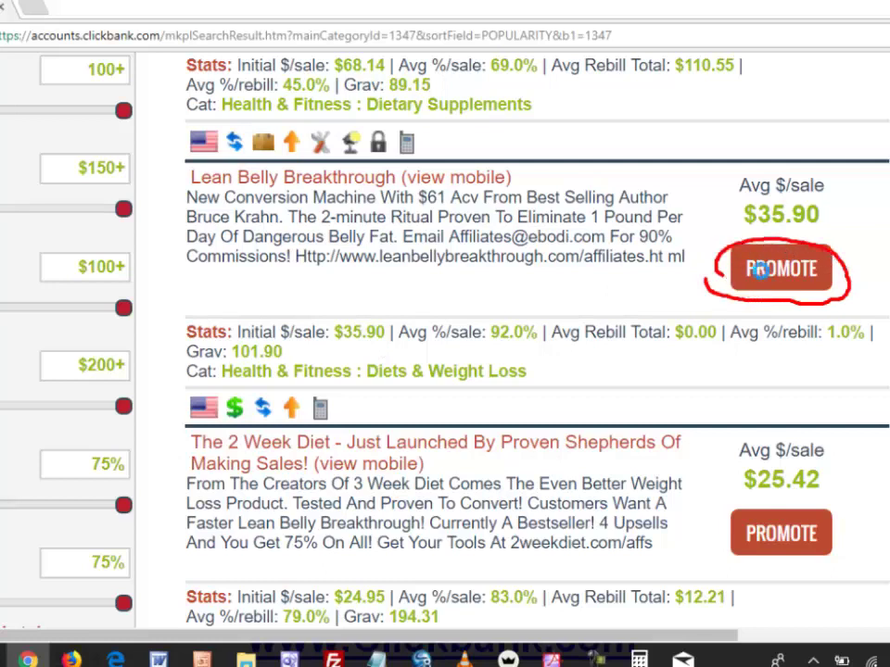
key(Escape)
click(765, 278)
drag(427, 25, 640, 45)
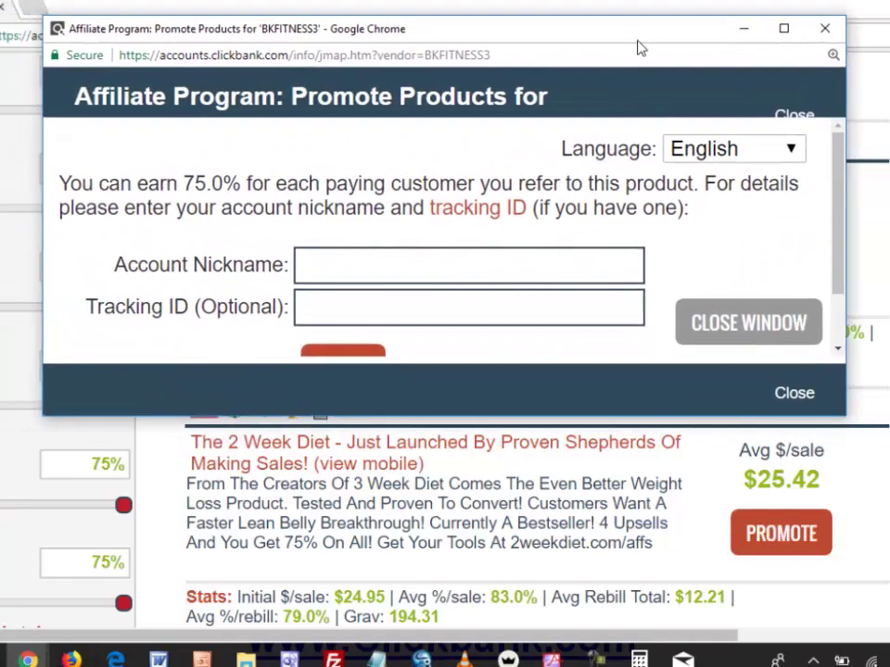
Step: Enter the affiliate's account nickname without a tracking ID and create the HopLink for BKFITNESS3
click(519, 262)
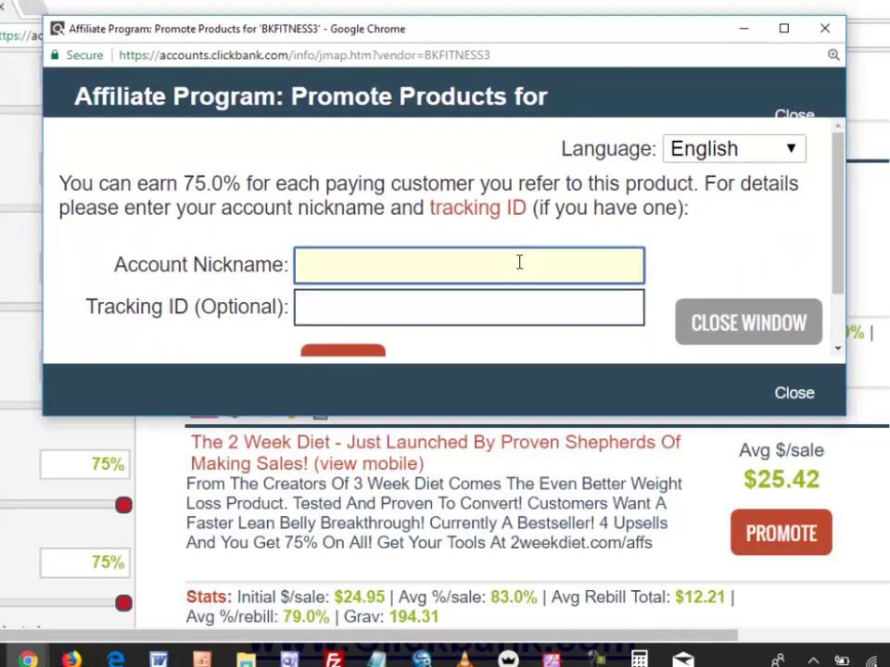
text(chiaewen)
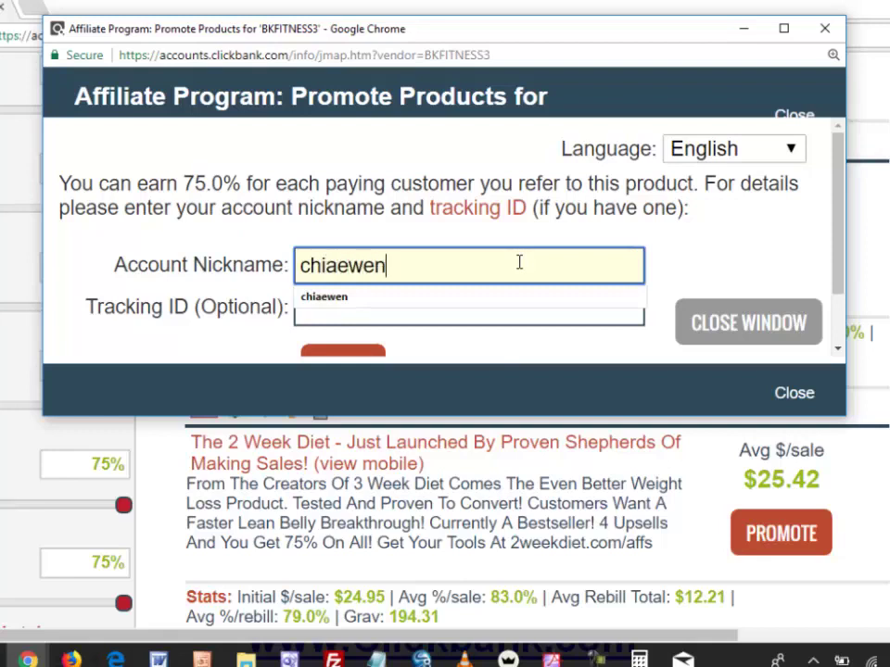
click(705, 227)
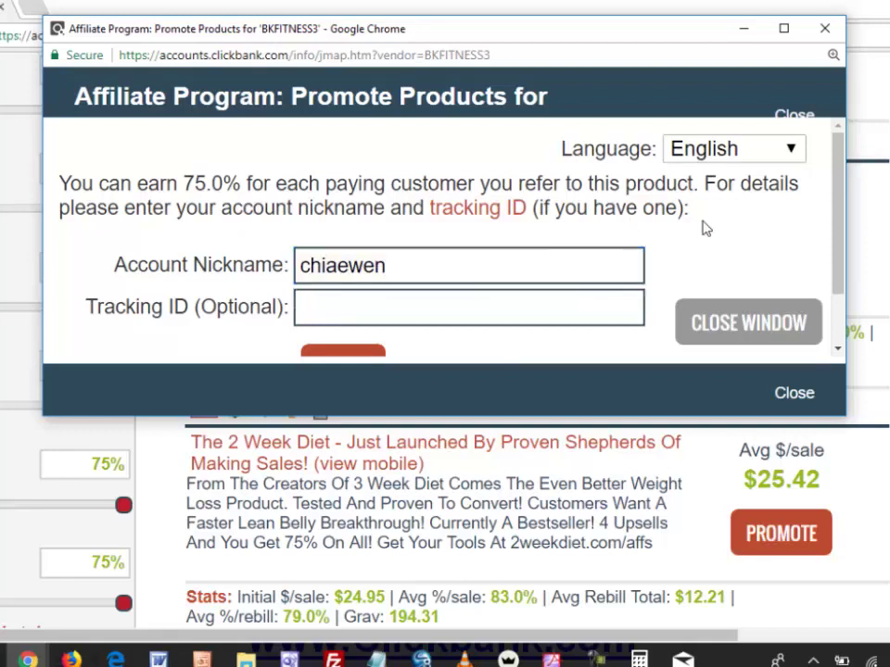
scroll(596, 227, down, 1)
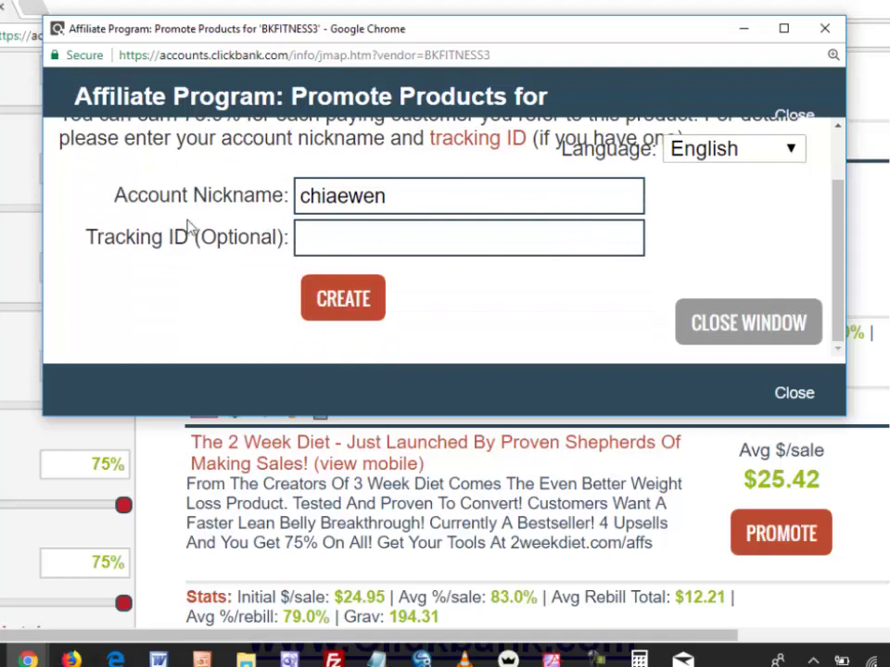
click(481, 206)
drag(467, 198, 290, 198)
click(449, 309)
scroll(448, 307, up, 1)
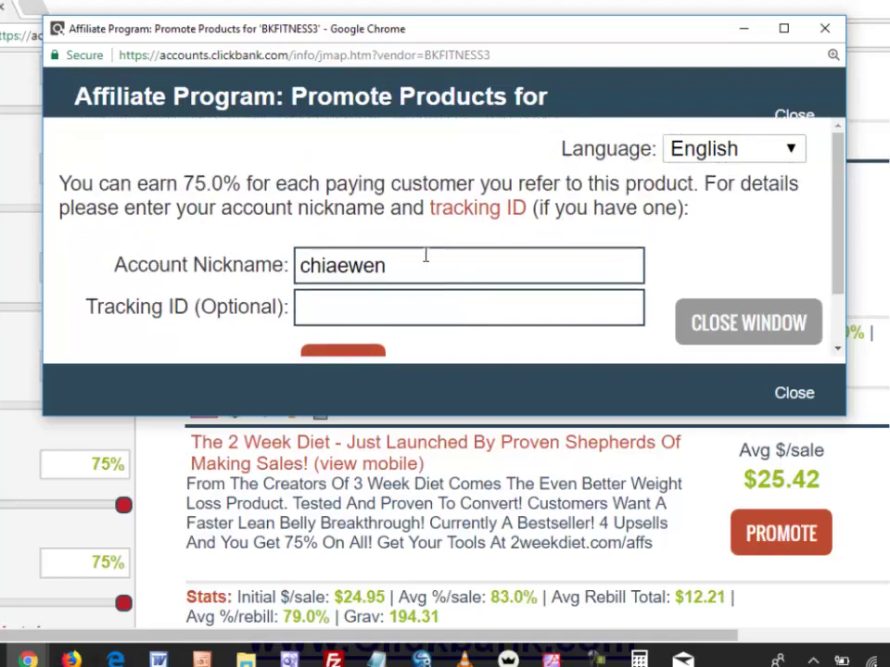
scroll(421, 265, down, 1)
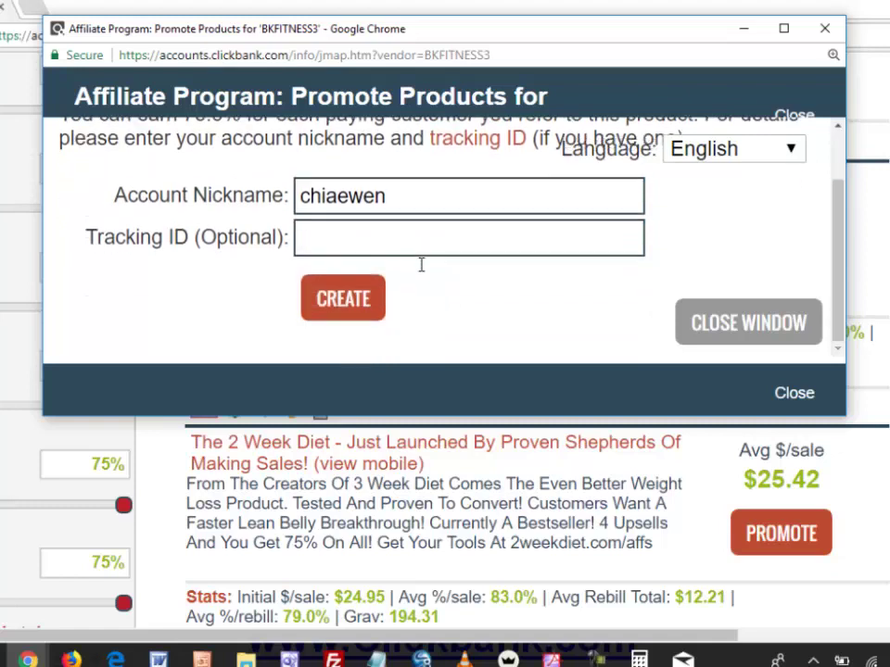
click(347, 315)
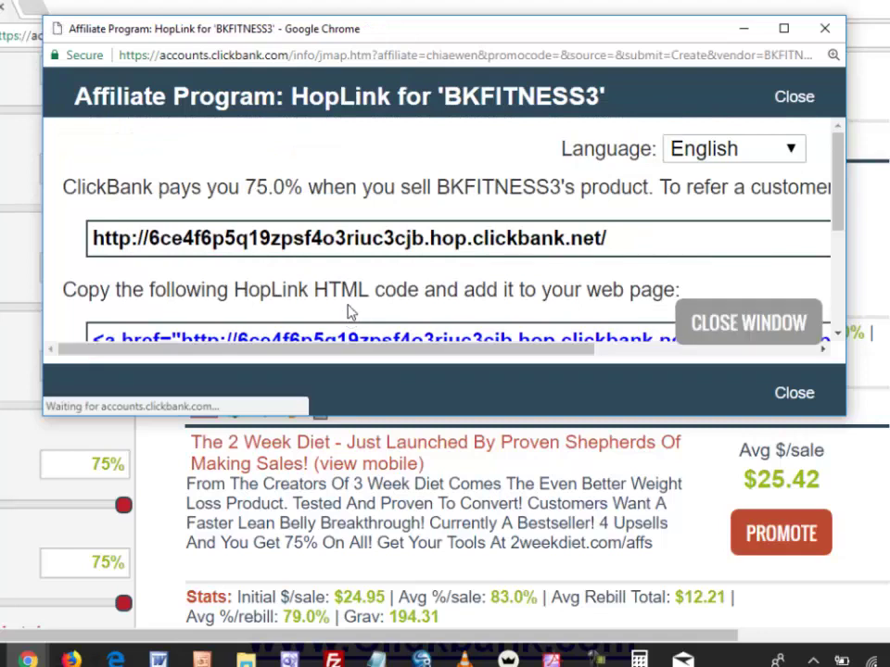
Step: Highlight the generated HopLink and the commission percentage paid for selling the BKFITNESS3 product
drag(627, 240, 75, 244)
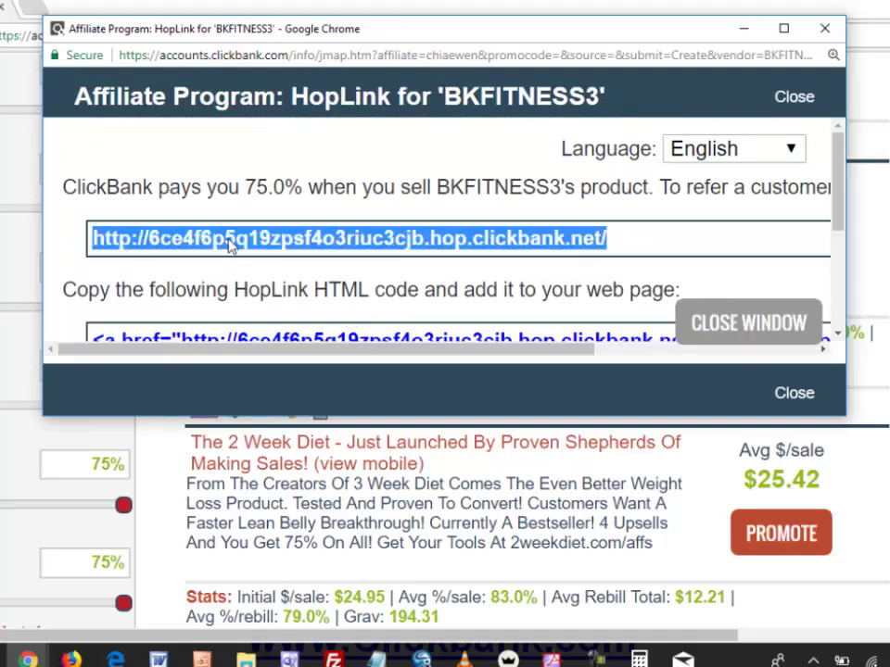
drag(246, 187, 302, 187)
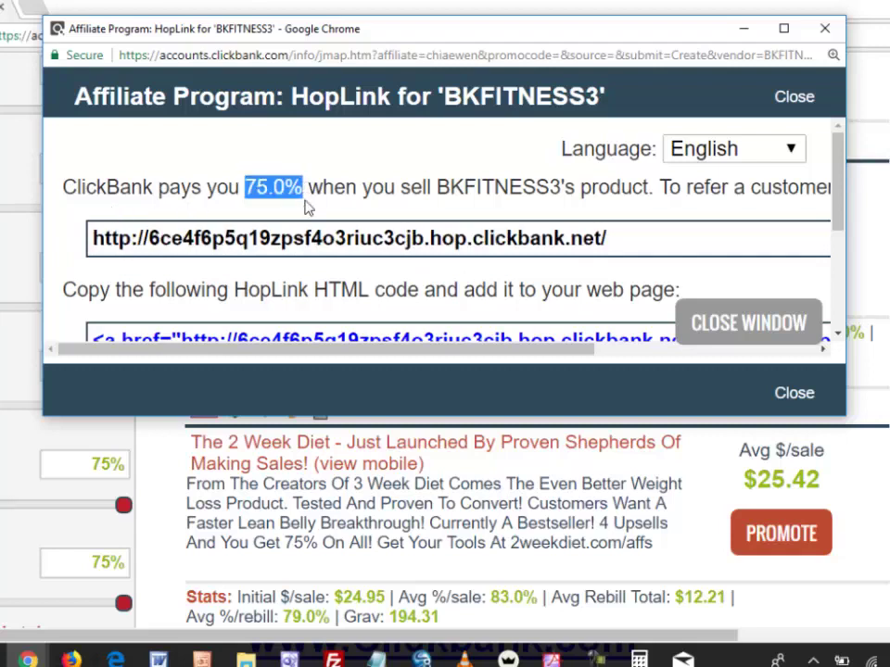
click(496, 200)
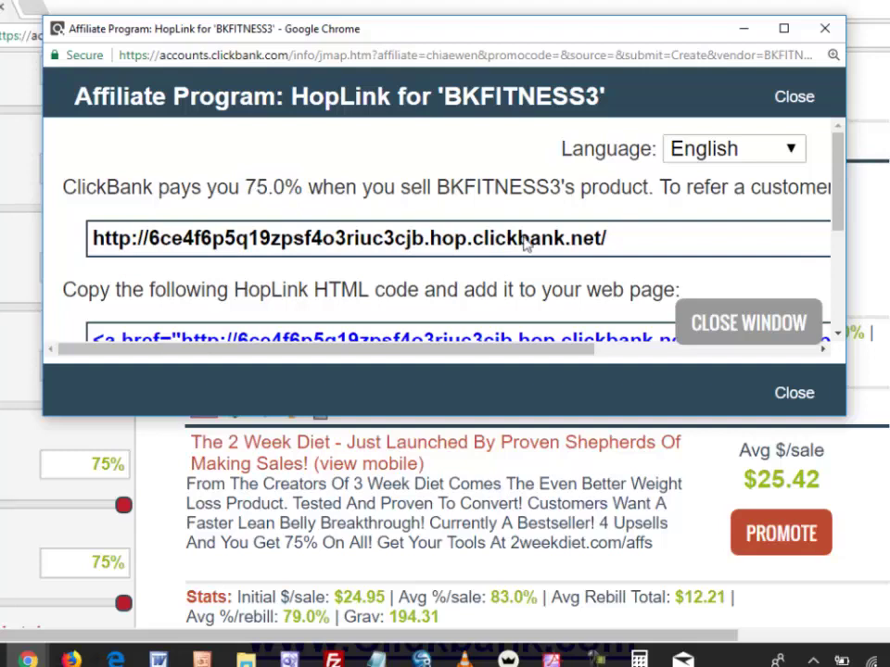
drag(637, 244, 92, 254)
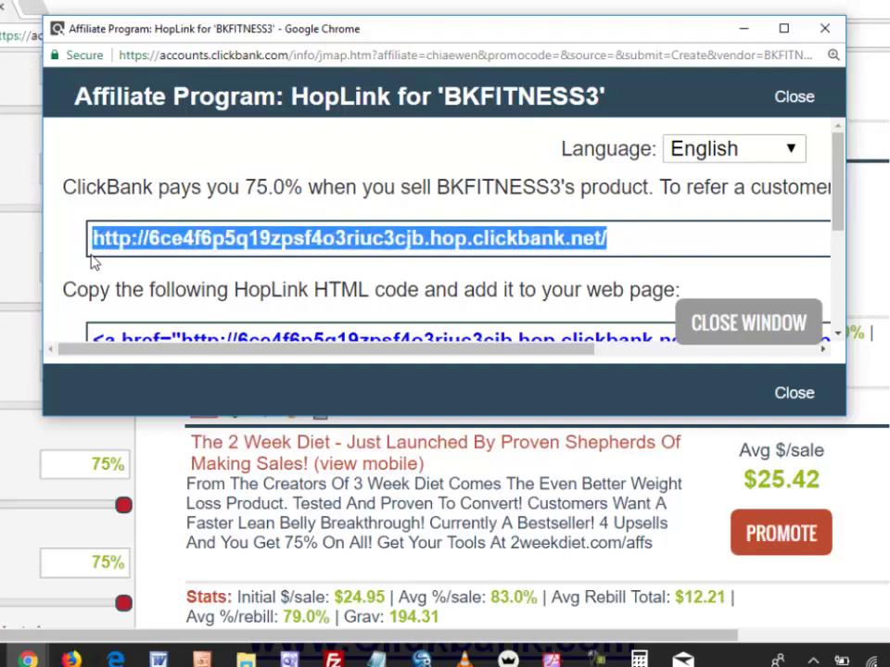
click(161, 280)
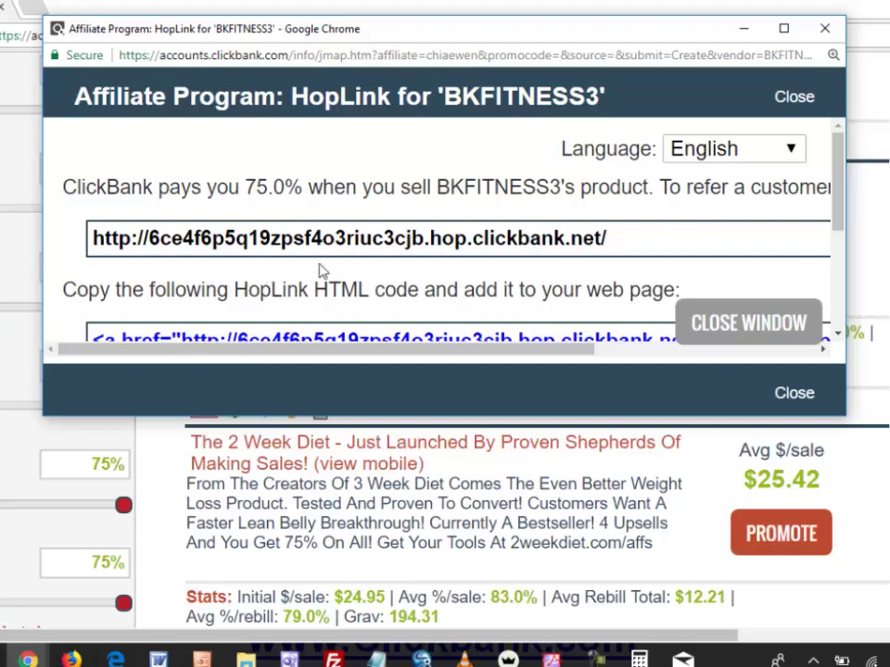
Step: Copy the HopLink address and paste it into a blank Notepad document
drag(645, 239, 85, 258)
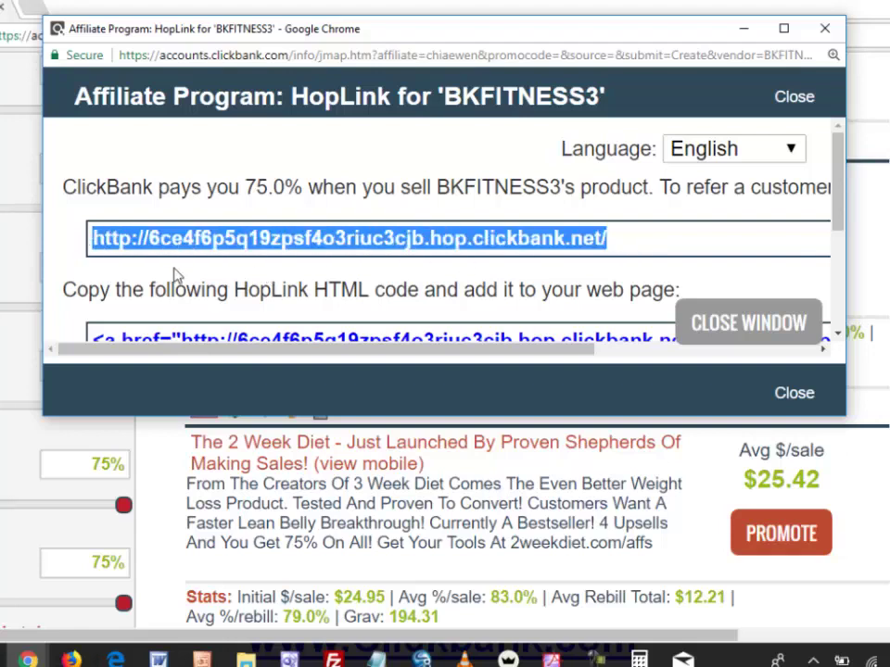
right_click(188, 243)
click(206, 252)
click(381, 662)
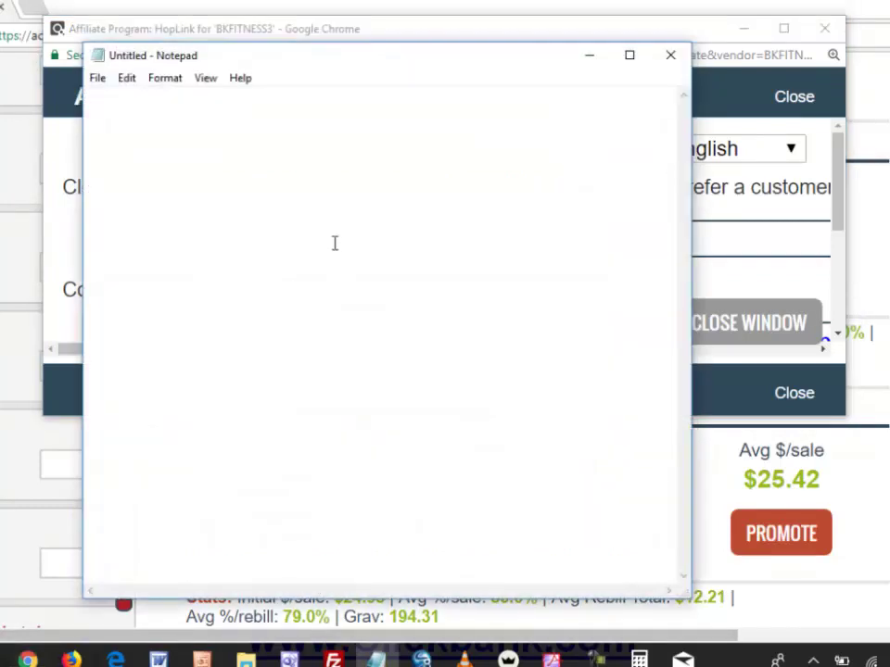
right_click(334, 242)
click(260, 320)
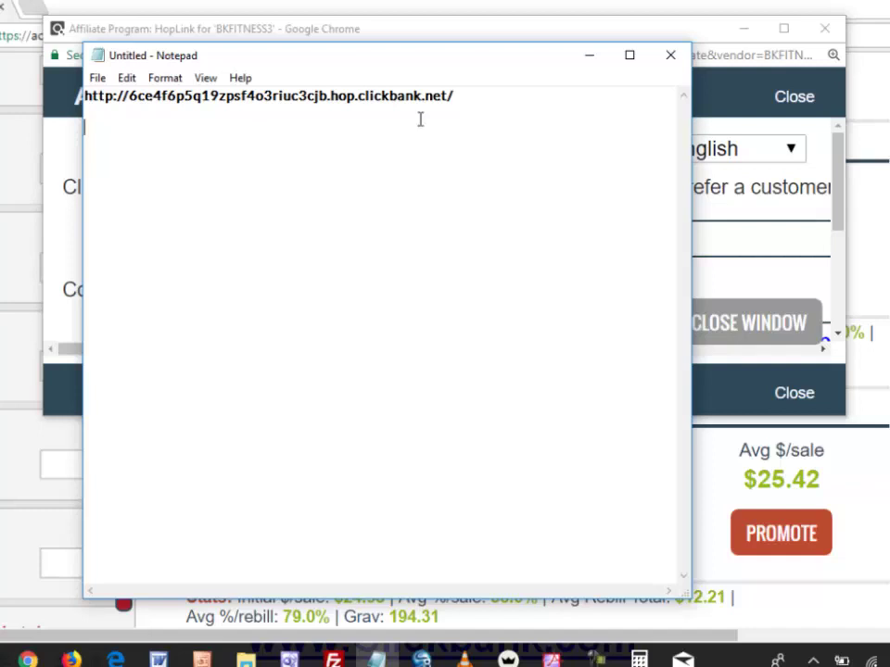
Step: Highlight the pasted HopLink in the Notepad document to point out its long address
drag(491, 89, 83, 96)
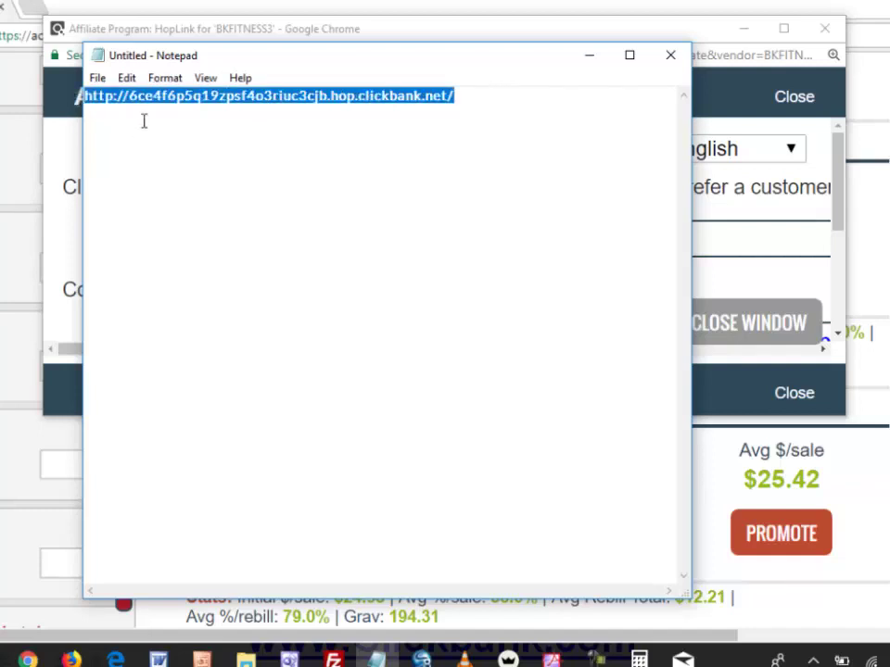
click(142, 128)
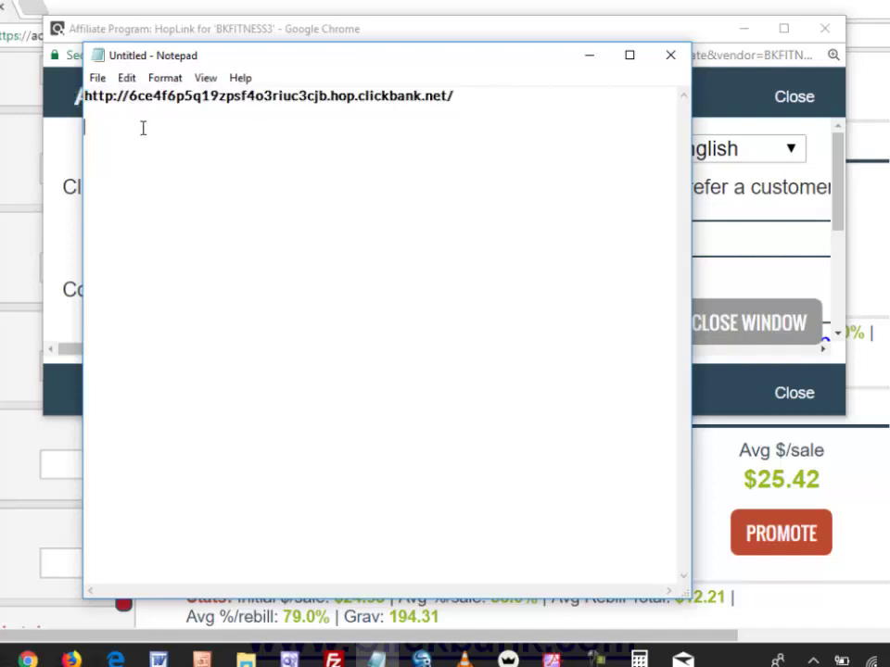
drag(453, 95, 63, 102)
Step: Write "Mask" in quotes and TinyUrl.com on separate lines below the HopLink, and minimize Notepad
click(190, 156)
text("Mask")
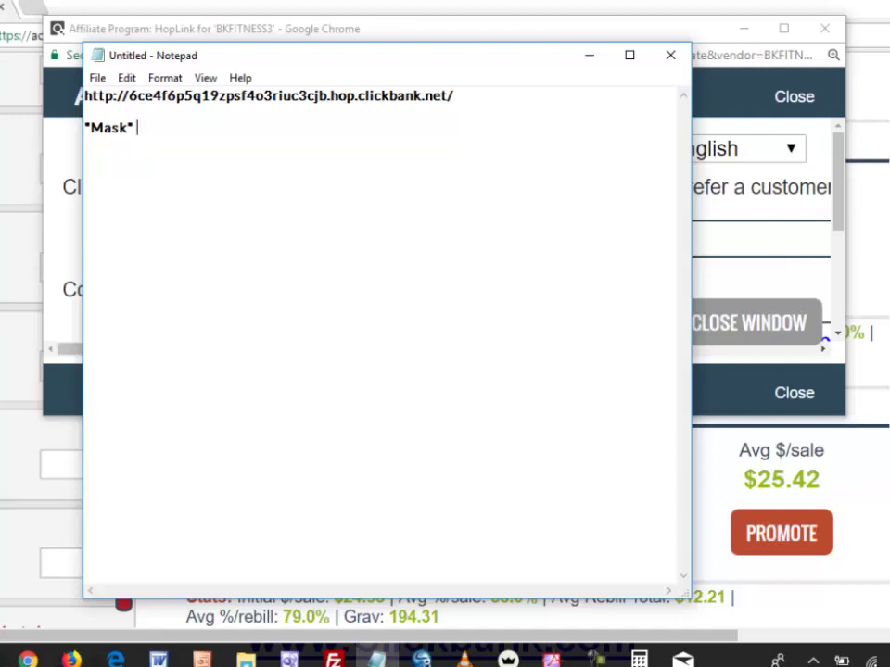
key(Return)
key(Return)
text(TinyUrl.)
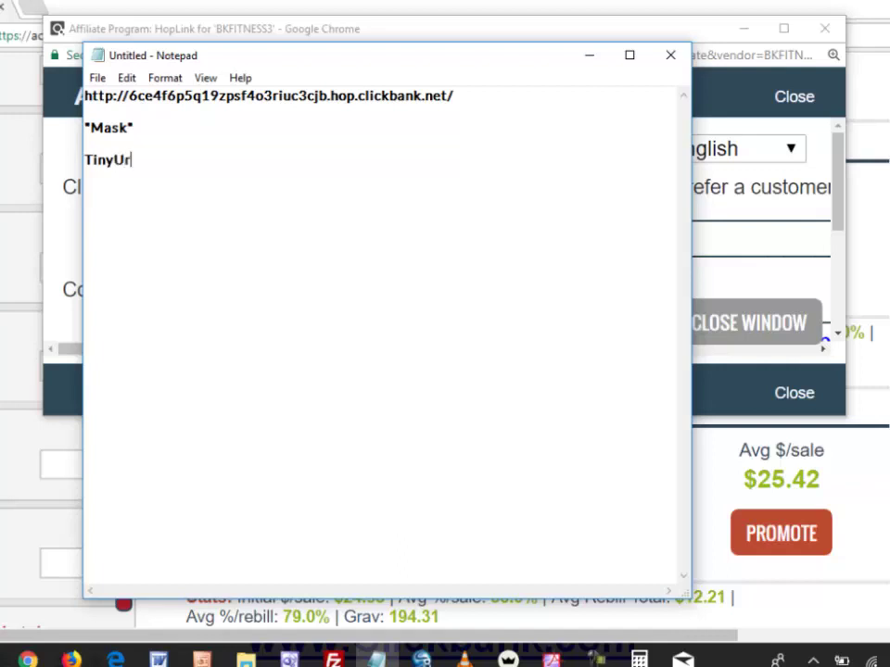
text(com)
click(588, 57)
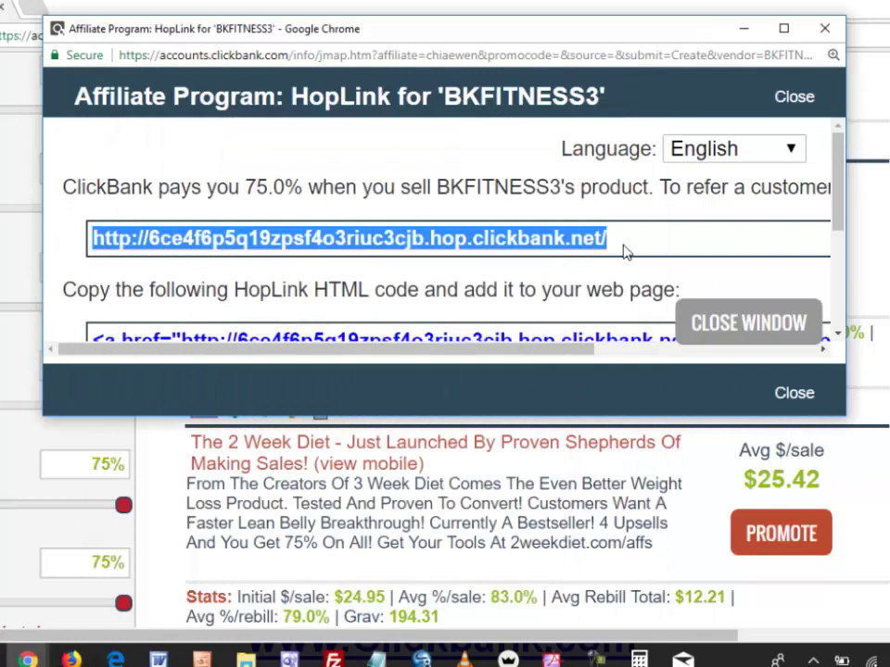
Step: Close the HopLink window and open the TinyURL website in a new browser tab
click(824, 28)
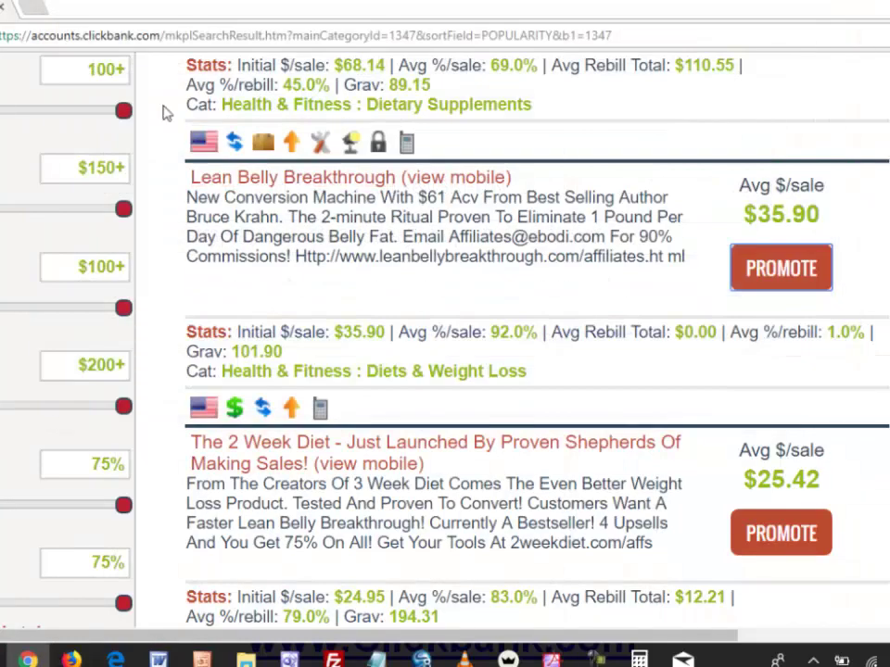
click(36, 16)
text(tiny)
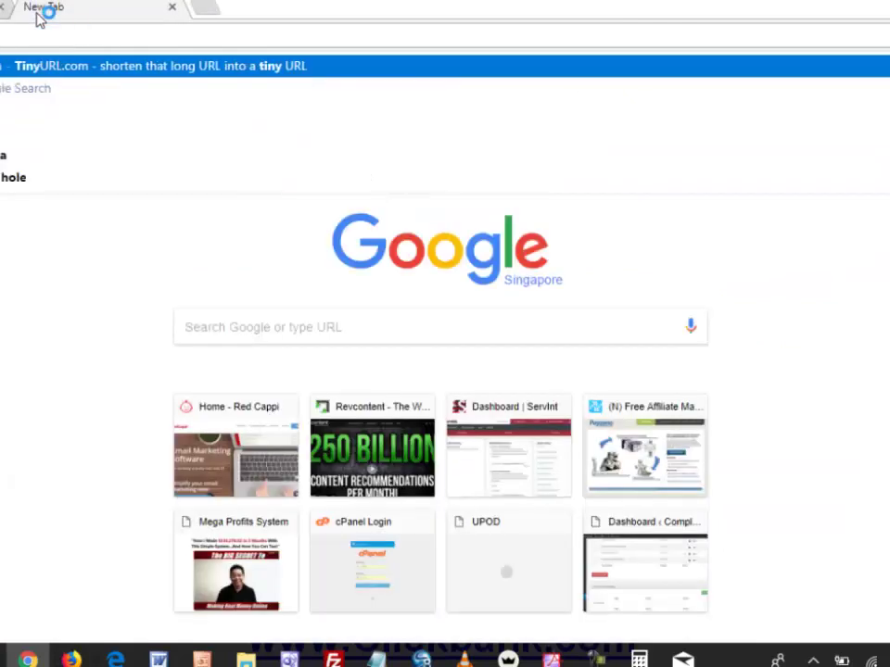
key(Return)
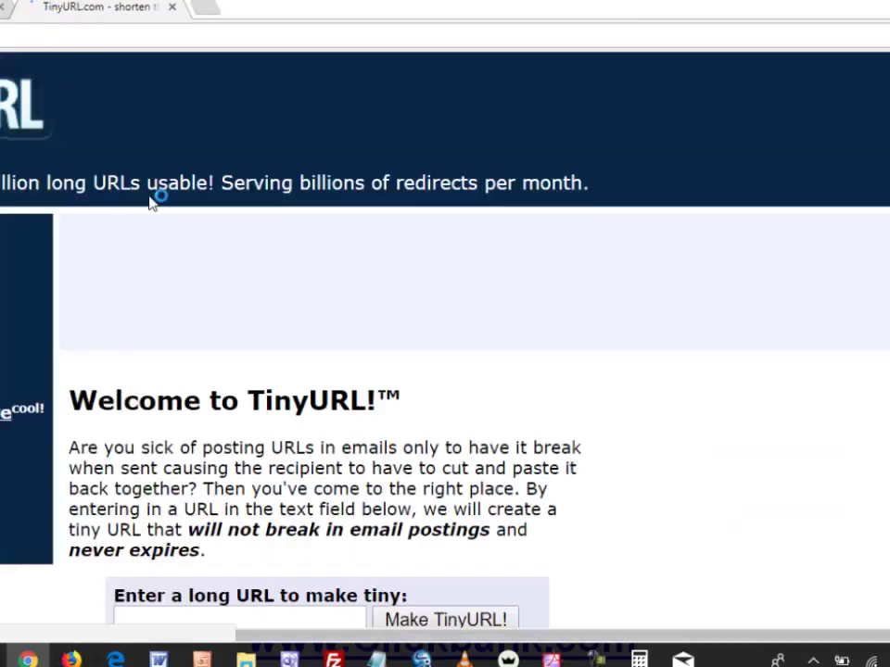
Step: Paste the copied HopLink as the long URL on TinyURL and make a short link without a custom alias
key(ctrl+minus)
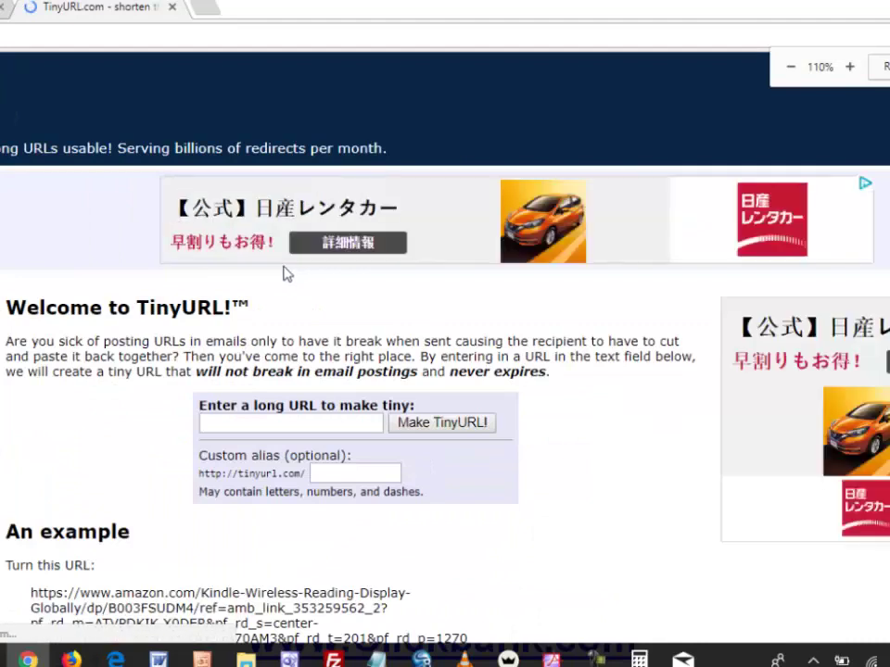
key(ctrl+plus)
key(ctrl+plus)
key(ctrl+plus)
key(ctrl+plus)
key(ctrl+plus)
key(ctrl+plus)
key(ctrl+plus)
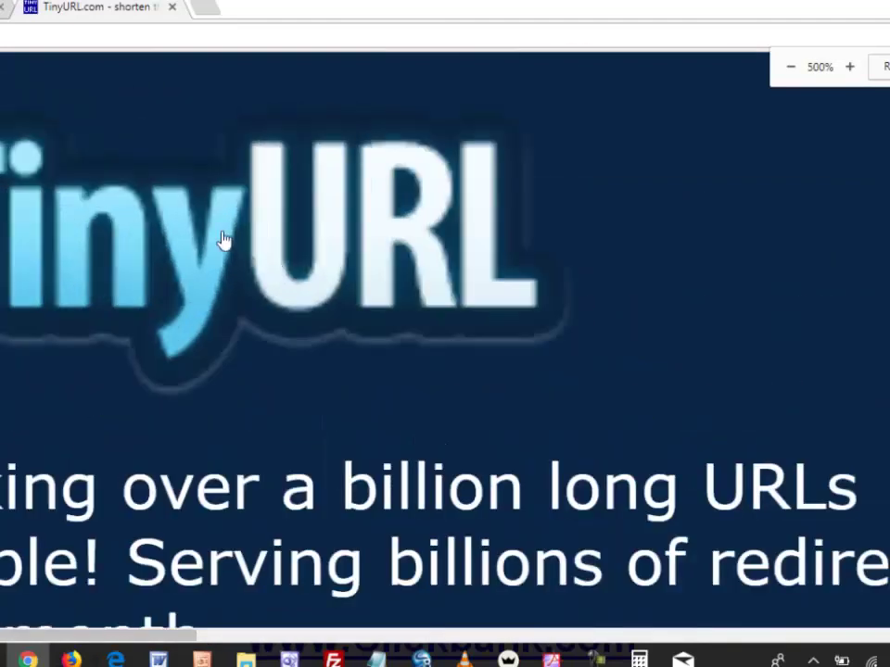
key(ctrl+minus)
key(ctrl+minus)
key(ctrl+minus)
key(ctrl+minus)
key(ctrl+minus)
key(ctrl+minus)
key(ctrl+minus)
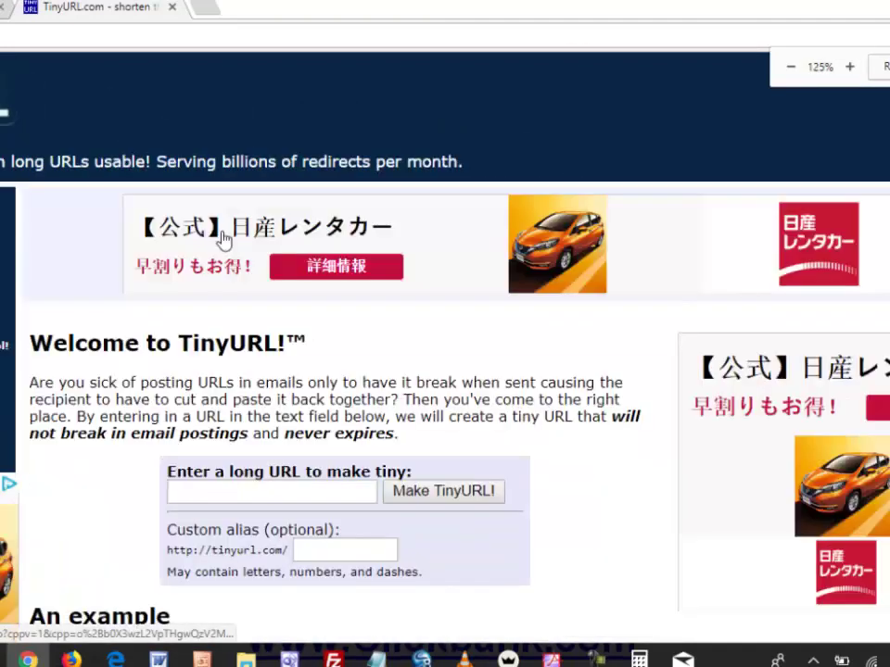
scroll(222, 239, down, 2)
click(232, 312)
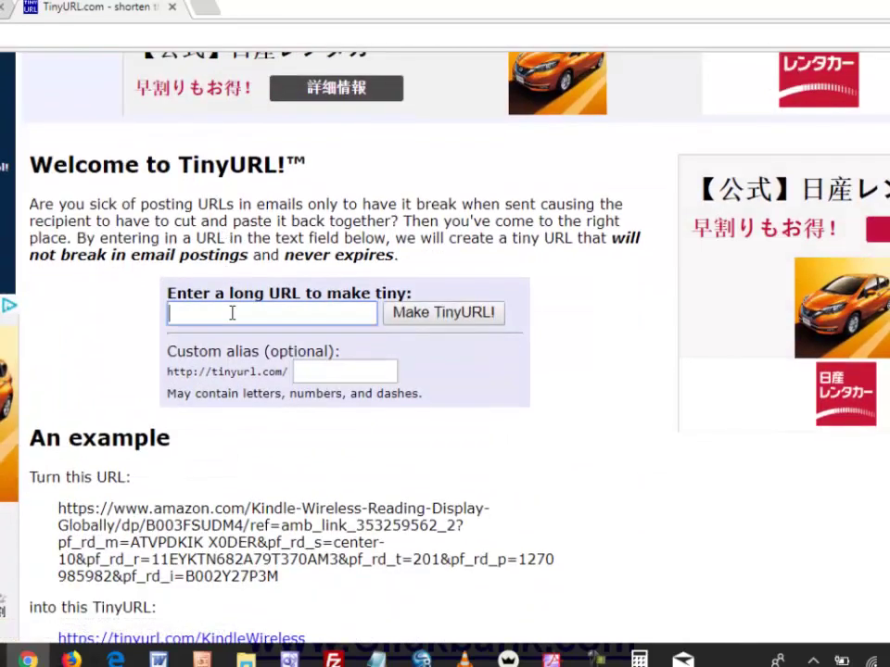
right_click(229, 314)
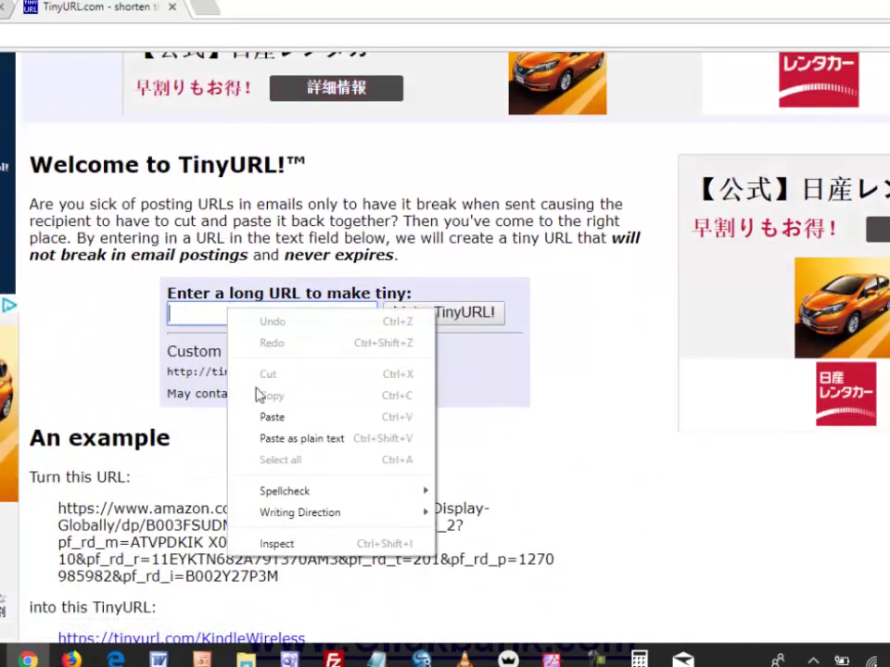
click(267, 417)
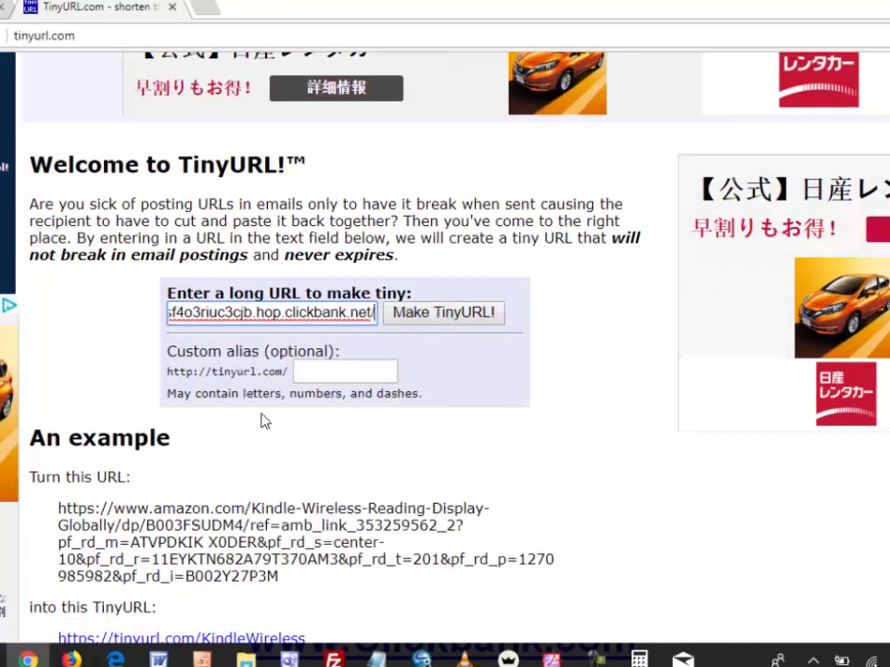
click(463, 315)
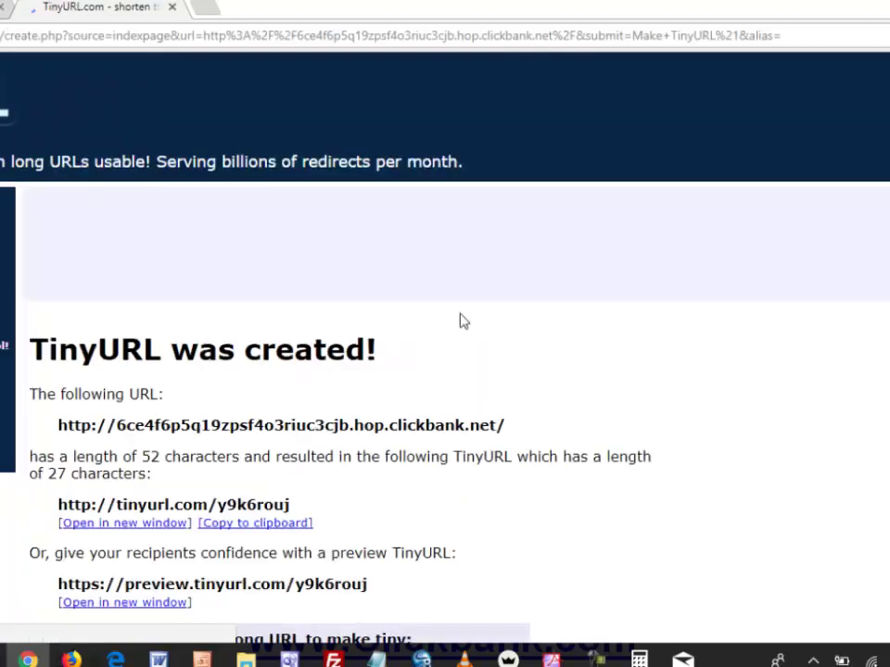
Step: Highlight the original HopLink and the shortened TinyURL on the results page to compare them
scroll(462, 321, down, 3)
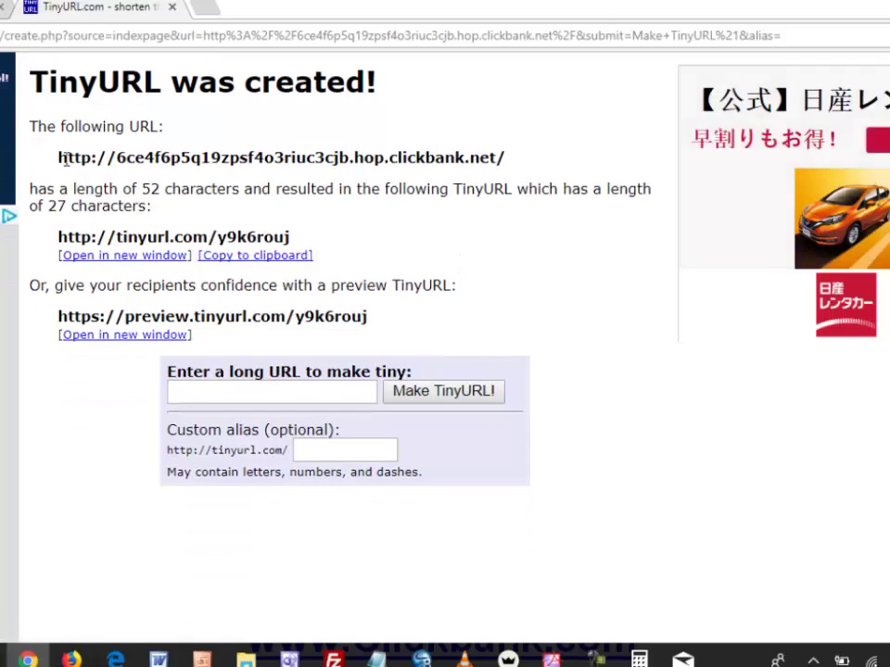
drag(59, 157, 498, 157)
click(453, 230)
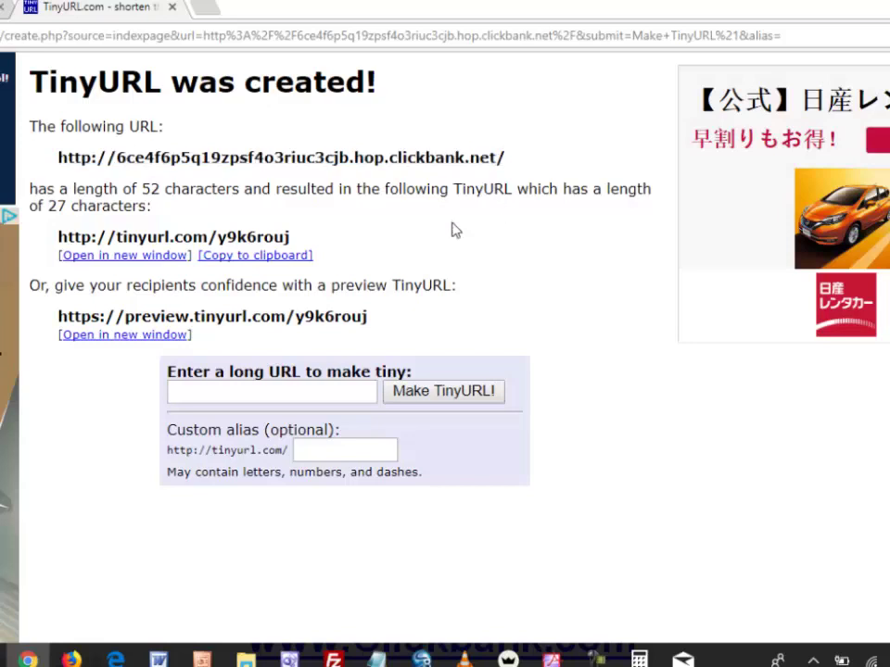
drag(59, 237, 295, 239)
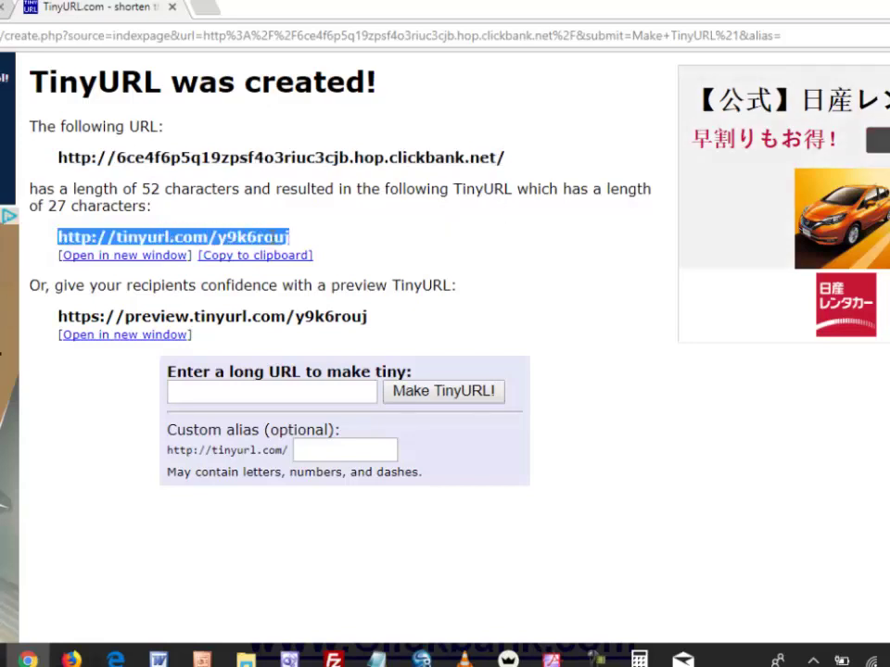
Step: Copy the shortened TinyURL and paste it into Notepad on its own line between the HopLink and "Mask"
right_click(272, 236)
click(293, 252)
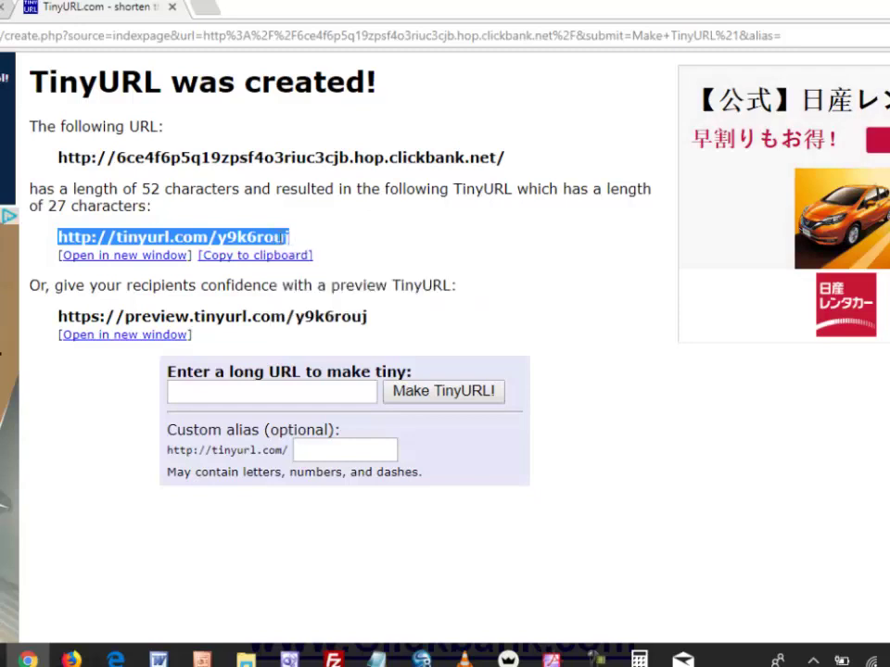
click(377, 589)
click(376, 659)
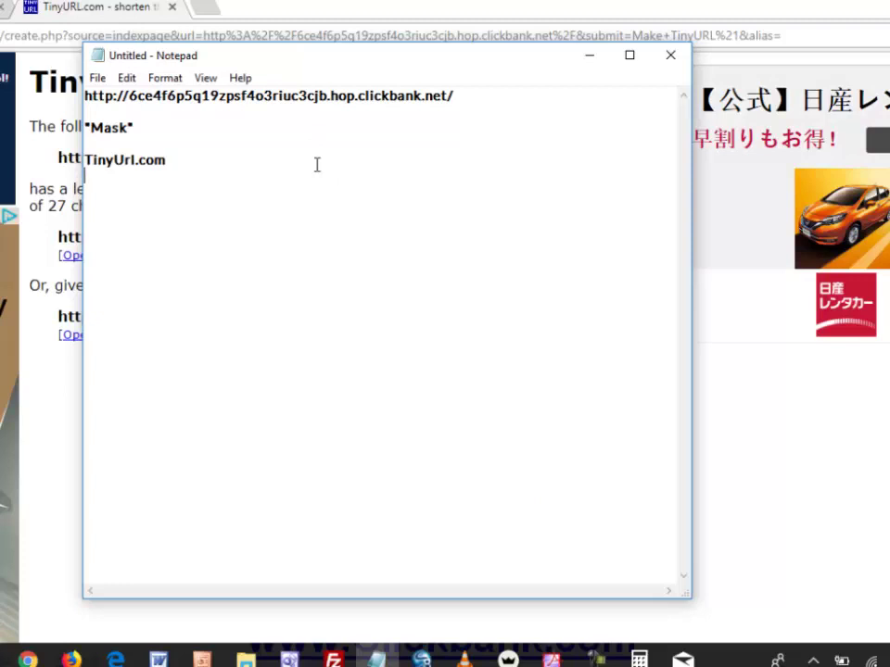
key(Return)
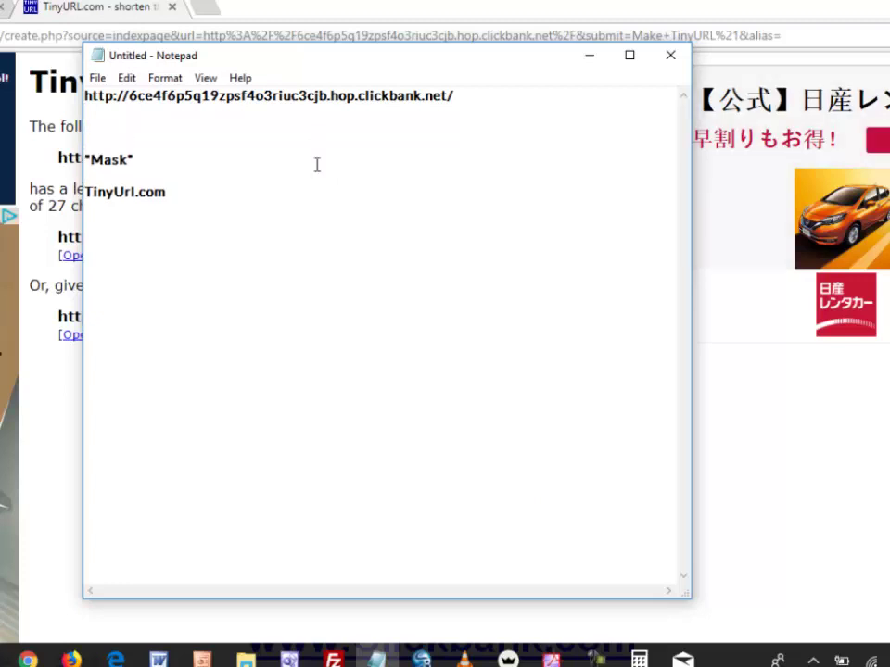
key(ctrl+v)
Step: Highlight the original HopLink and the shortened TinyURL lines in the notes to compare them
click(462, 98)
drag(462, 98, 80, 99)
click(280, 139)
click(452, 93)
drag(453, 96, 83, 98)
click(298, 129)
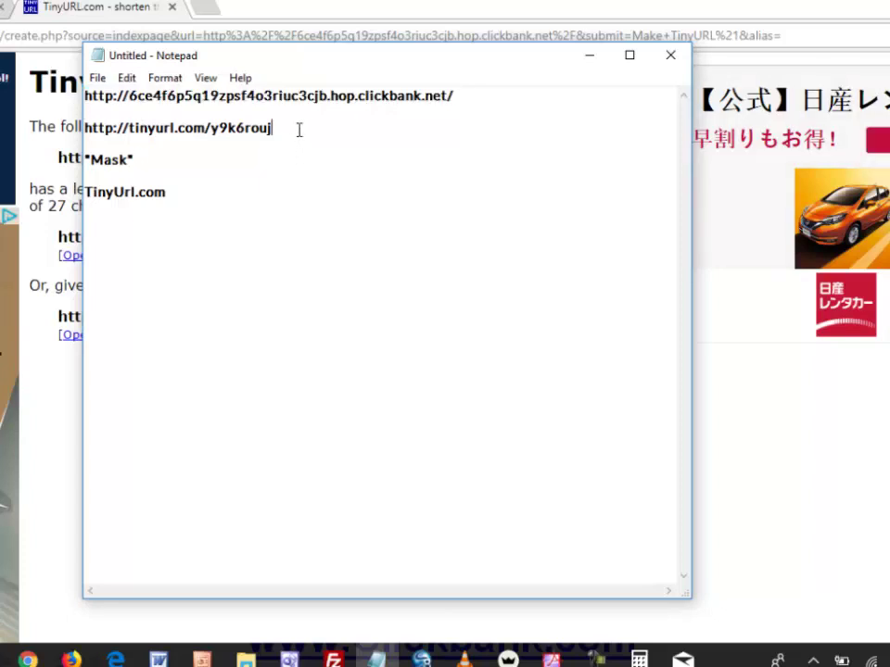
key(shift+Home)
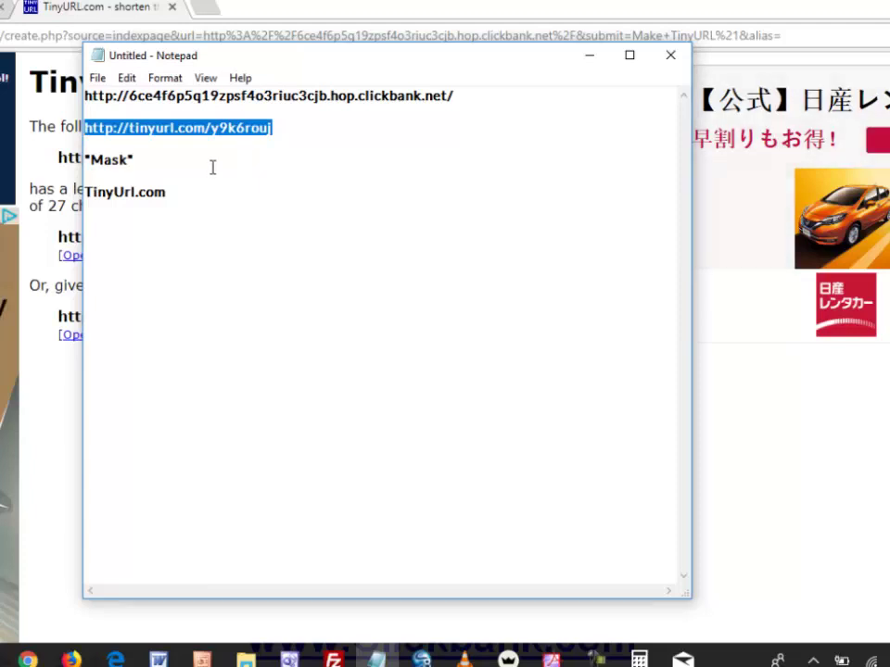
click(321, 127)
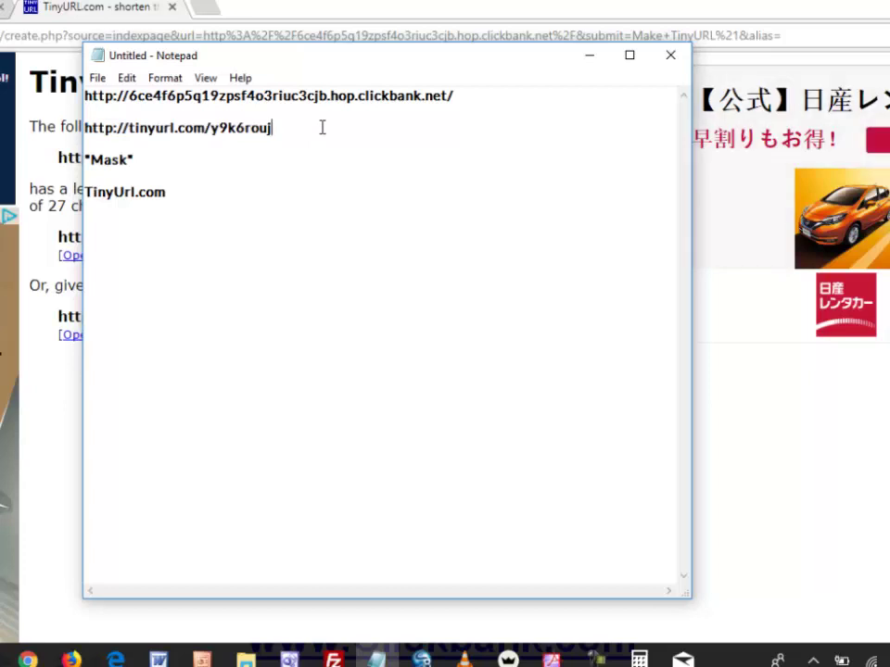
key(shift+Home)
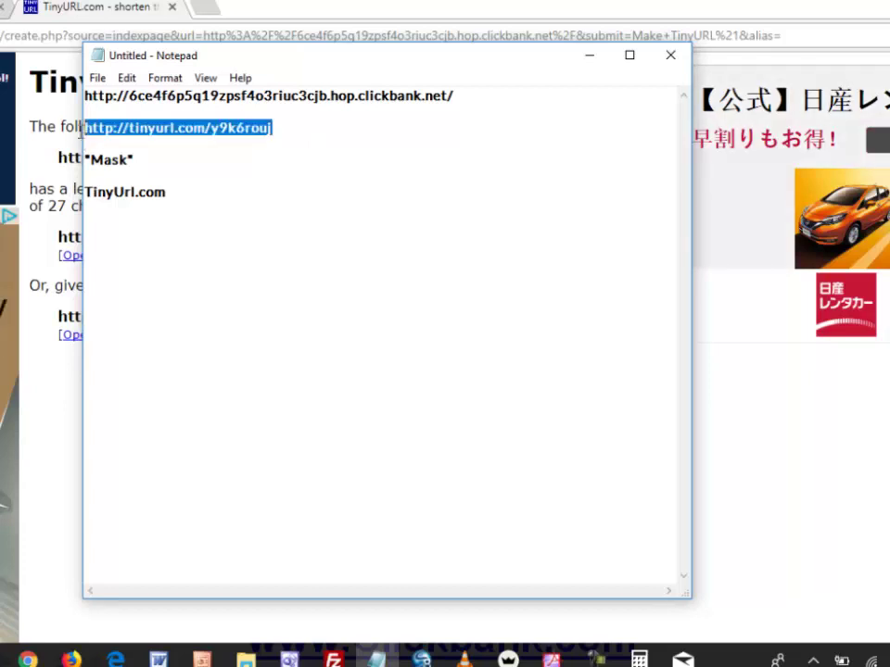
click(305, 129)
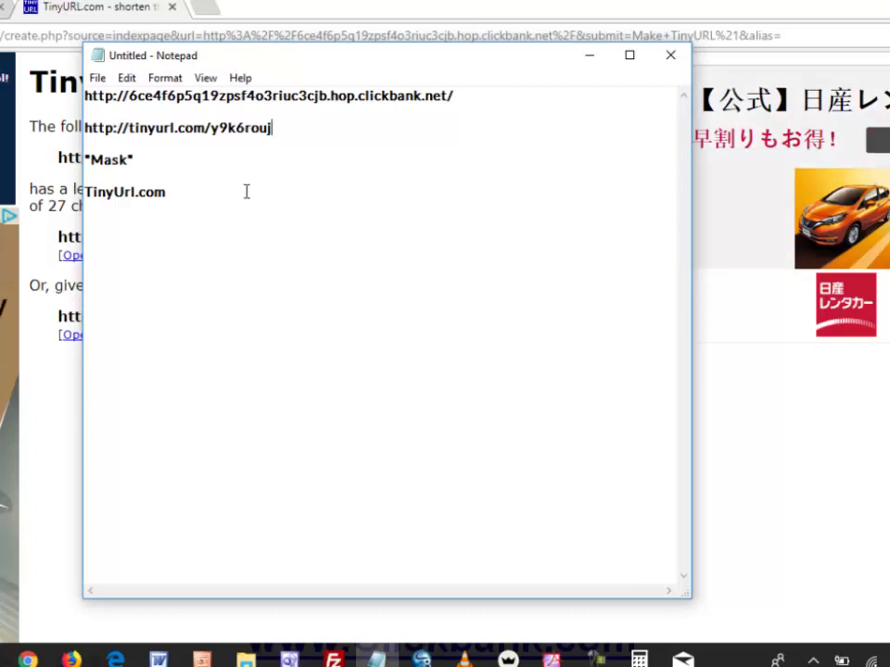
Step: Add the line "Domain redirect" below TinyUrl.com in the notes, separated by a blank line
drag(238, 198, 83, 192)
click(214, 192)
text(Domain redirect)
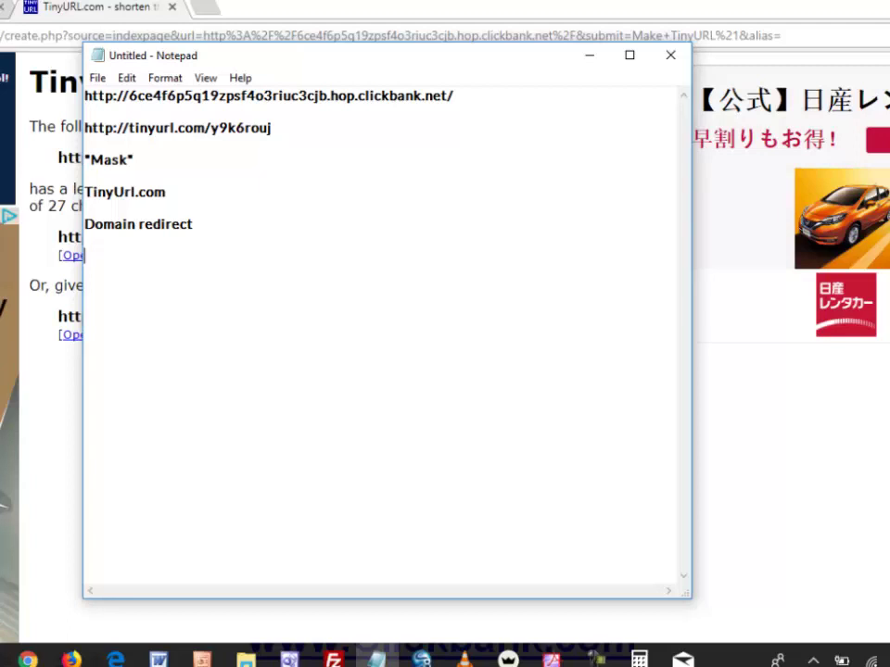
click(206, 12)
key(ctrl+v)
key(Return)
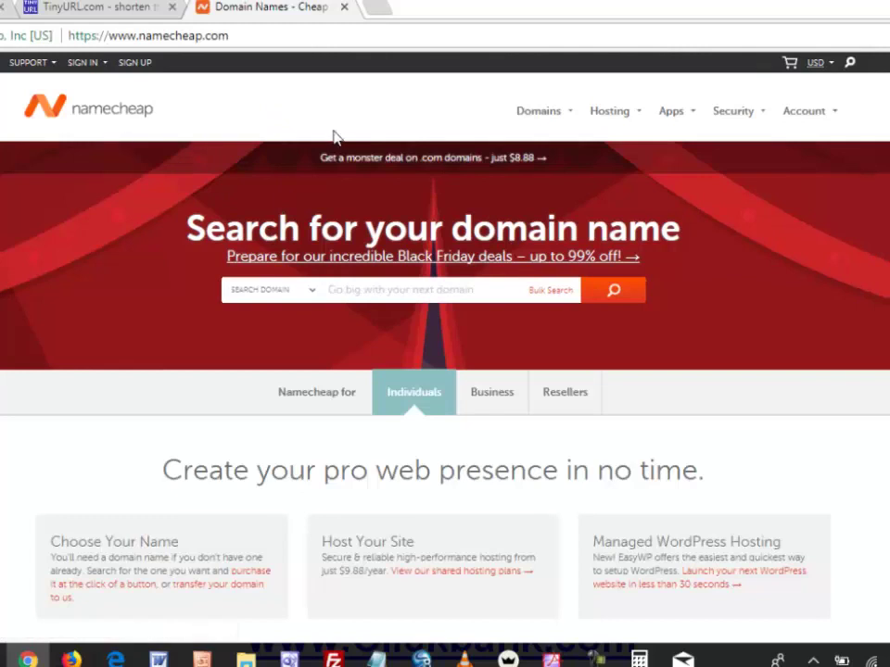
Step: Search Namecheap for the domain name findproductsonlineplease.com
click(345, 291)
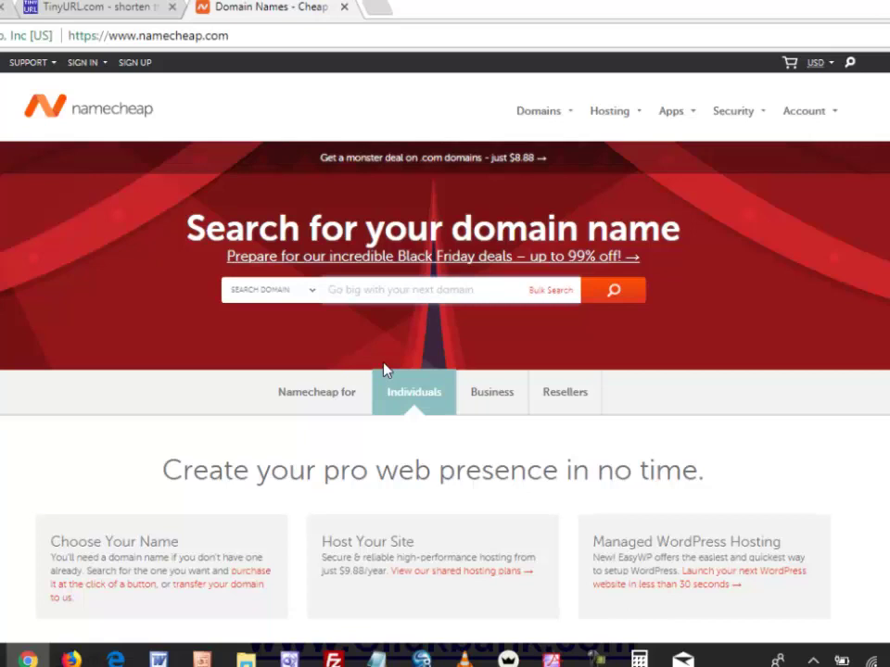
text(findproductsonlineolease.com)
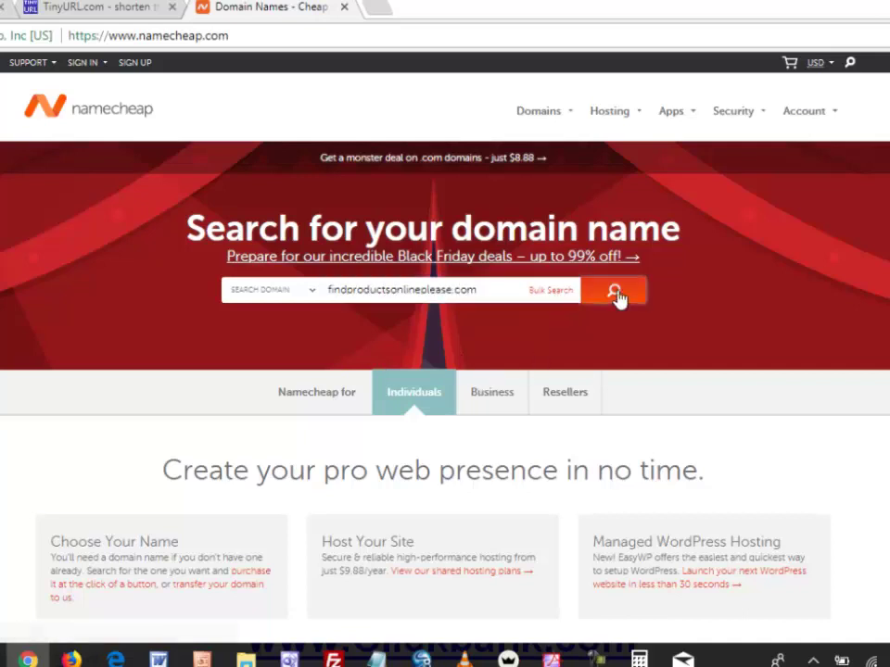
click(618, 297)
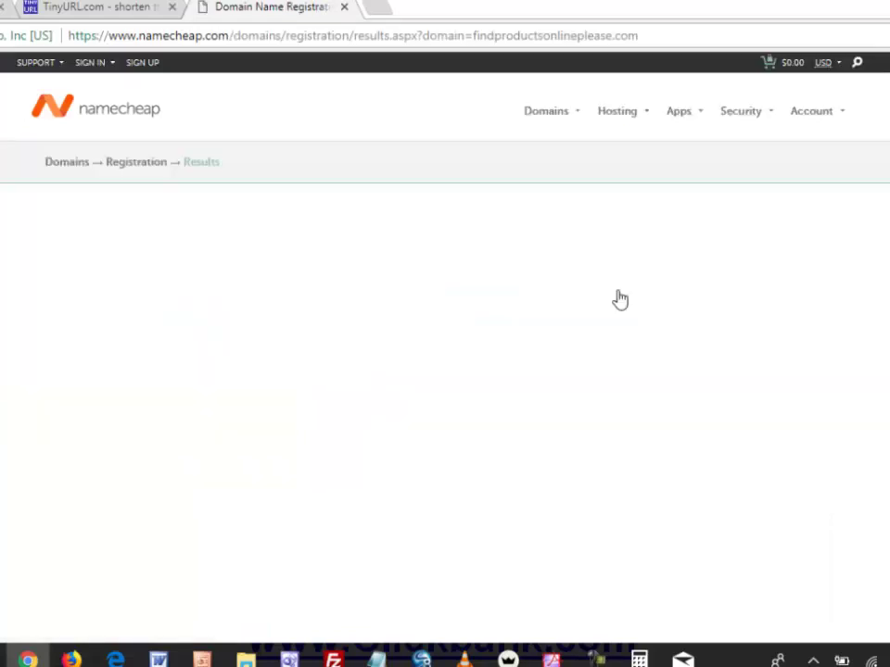
Step: Examine the search results for the .com domain's availability, yearly price and add-to-cart option
scroll(546, 382, down, 1)
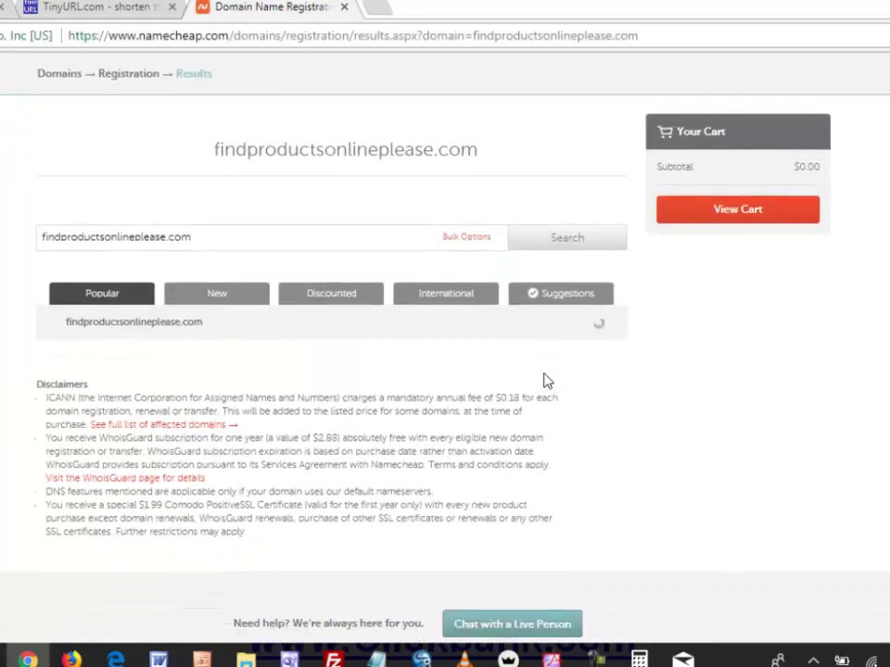
key(ctrl+plus)
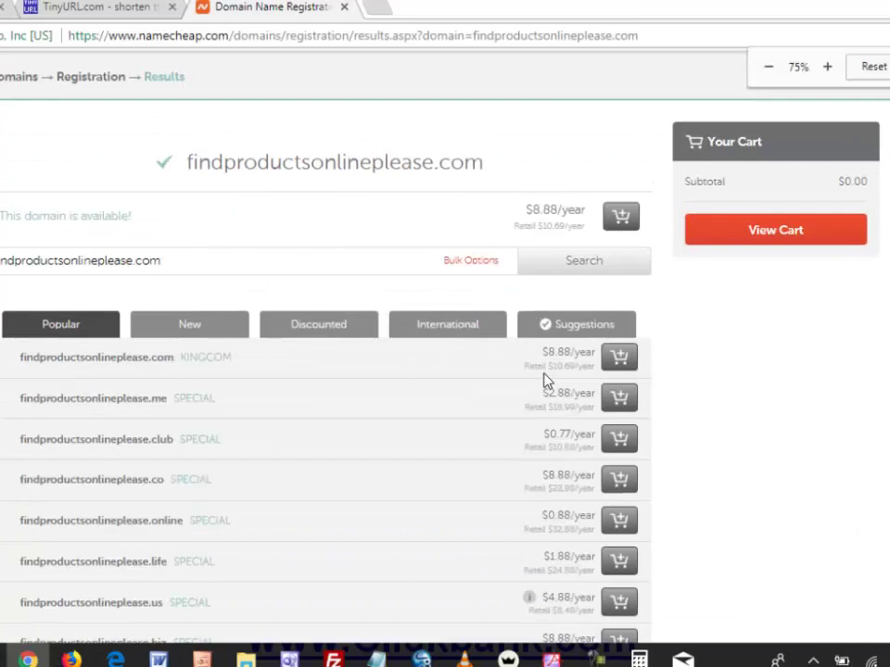
drag(6, 215, 132, 215)
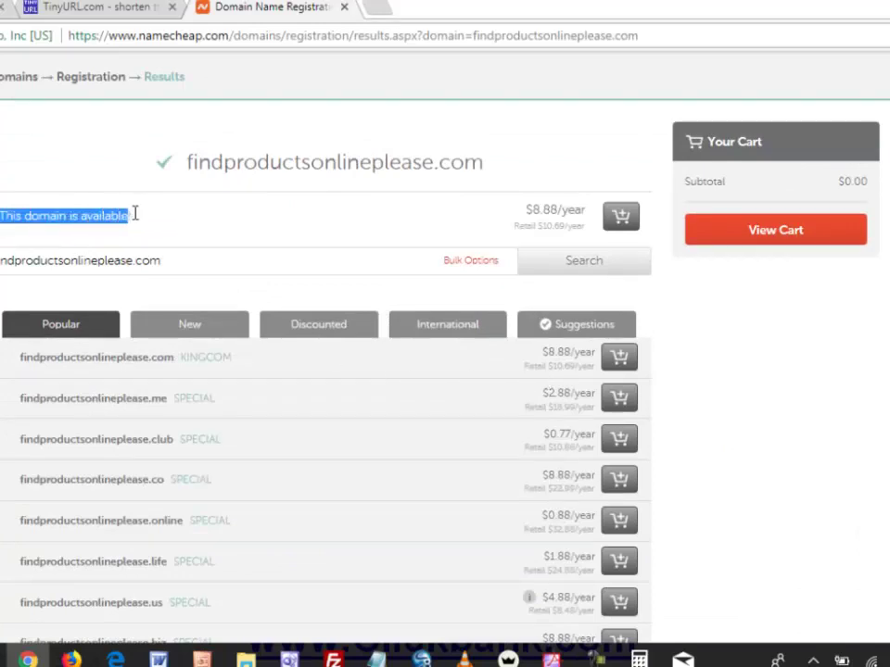
click(164, 223)
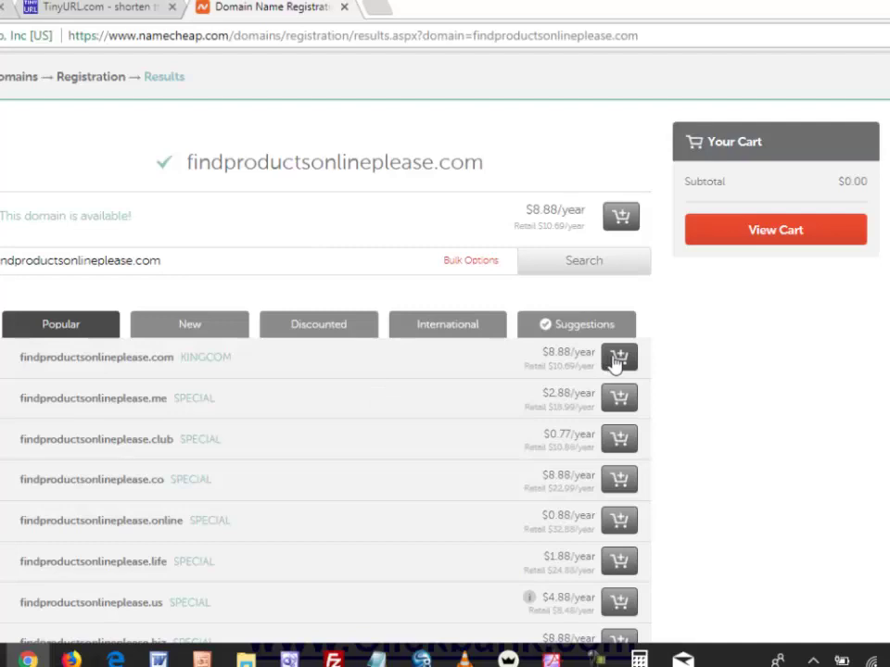
mouse_move(556, 373)
mouse_down()
mouse_move(571, 372)
mouse_move(555, 363)
mouse_up()
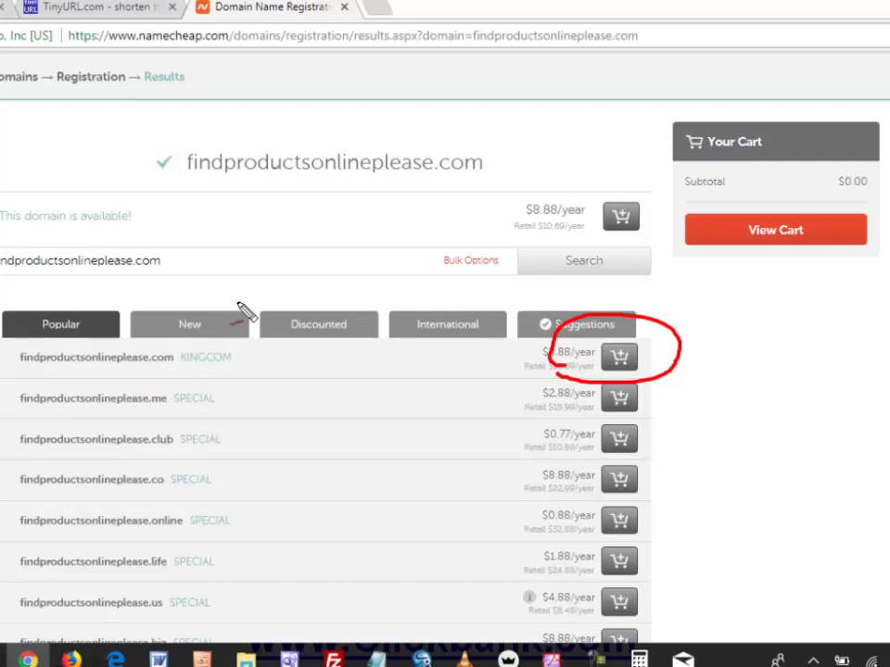
key(e)
mouse_move(533, 382)
mouse_down()
mouse_move(565, 363)
mouse_move(523, 338)
mouse_move(584, 371)
mouse_move(556, 380)
mouse_move(568, 381)
mouse_up()
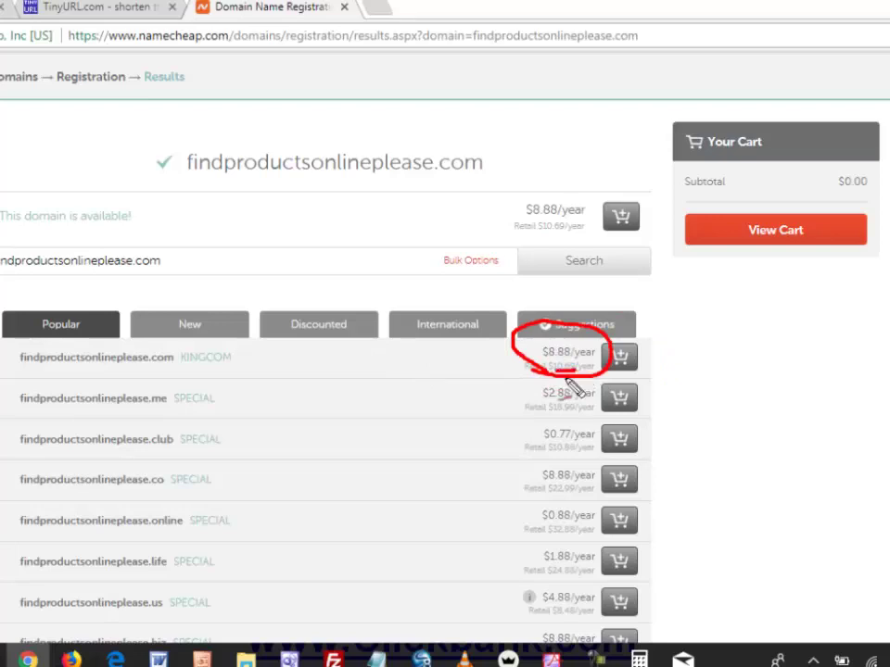
key(Escape)
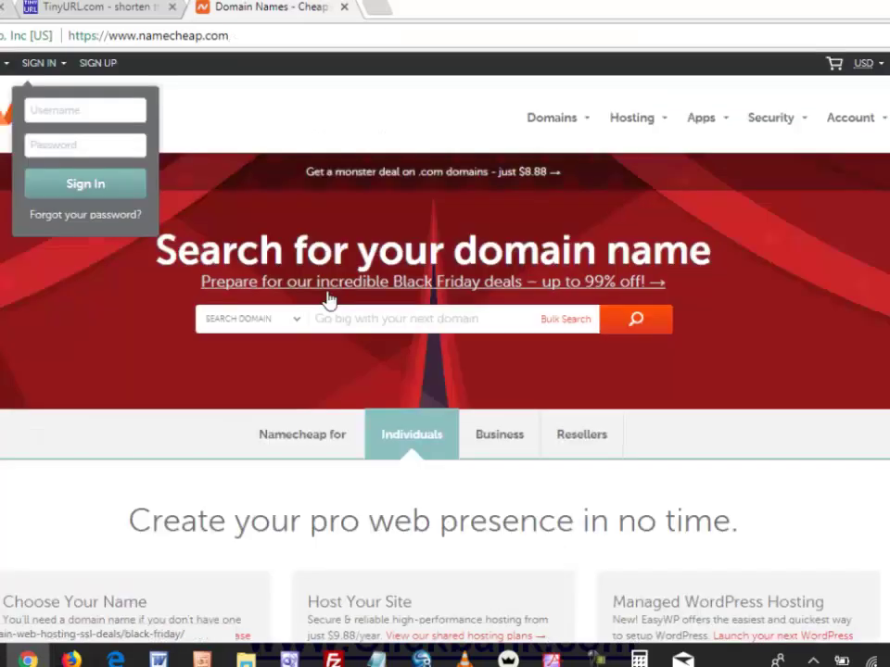
Step: Sign in to the Namecheap account with the saved username and account password
click(133, 112)
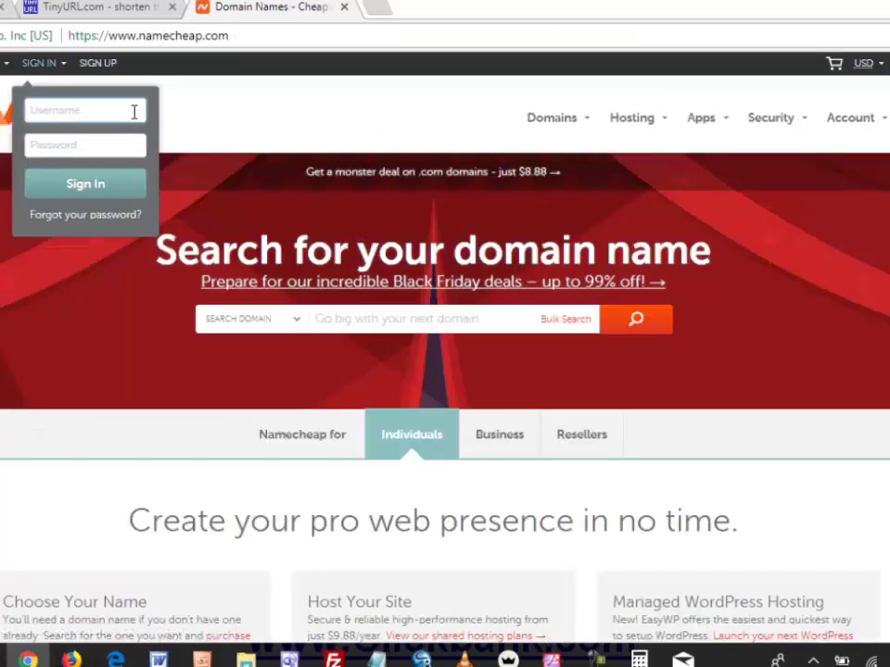
click(111, 134)
click(111, 146)
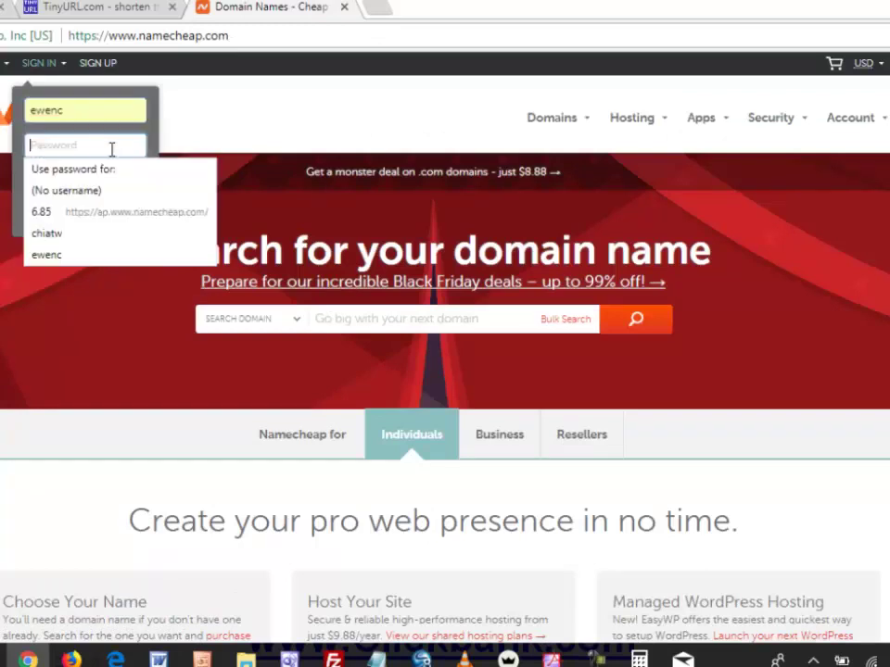
click(103, 255)
click(102, 190)
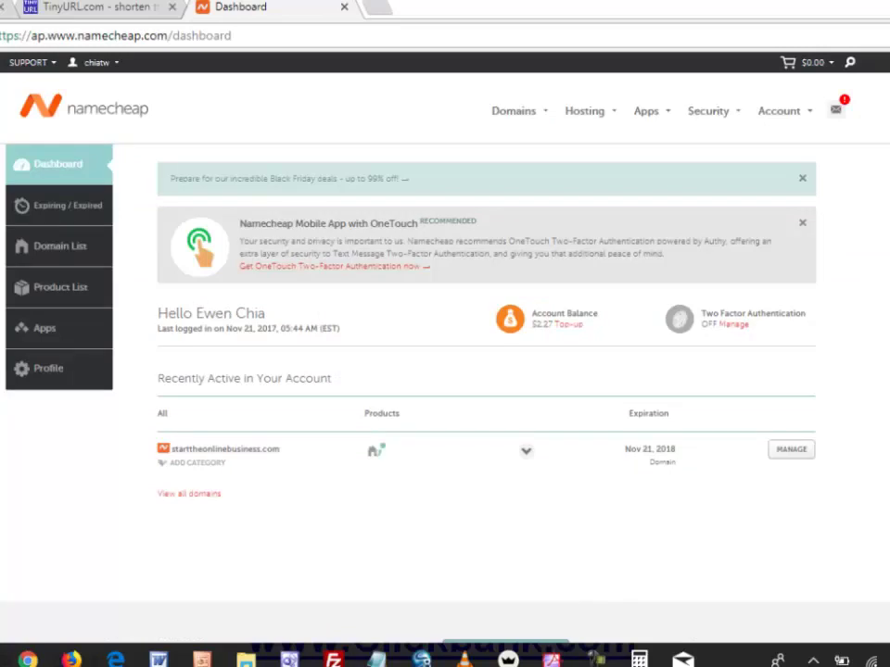
Step: Find starttheonlinebusiness.com among the recently active domains and open its management page
key(ctrl+plus)
key(ctrl+plus)
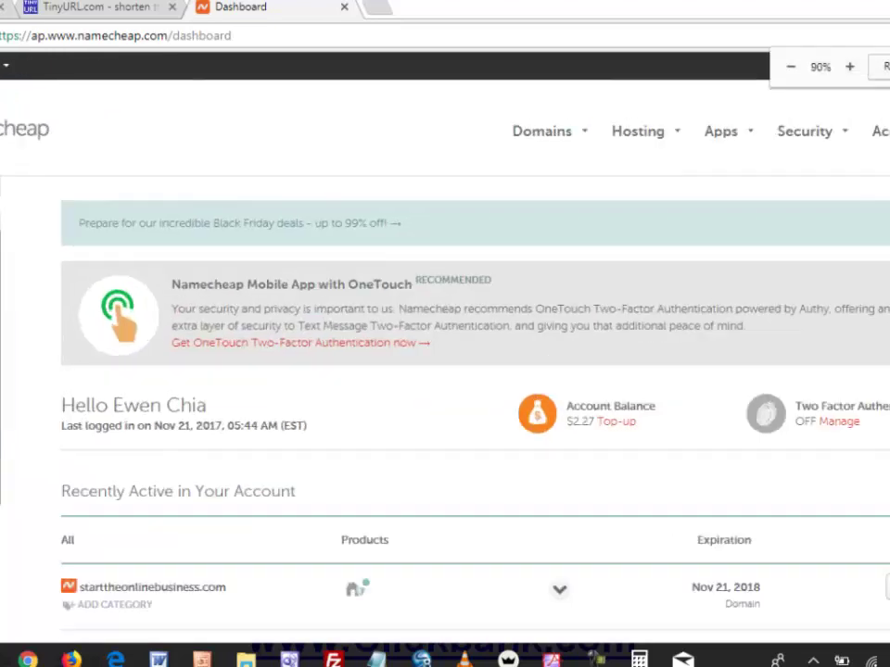
scroll(622, 454, down, 2)
key(ctrl+plus)
key(ctrl+plus)
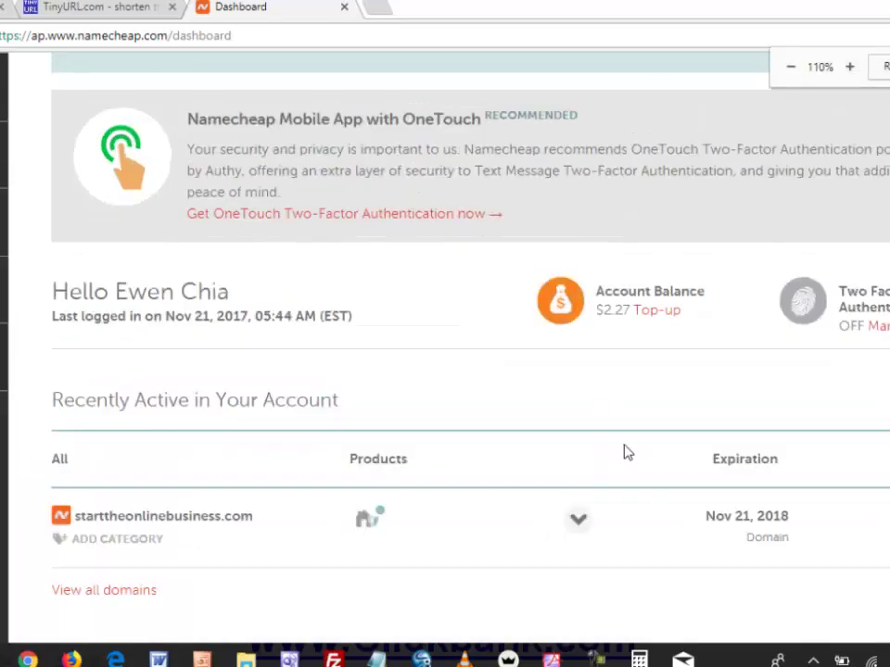
scroll(623, 451, down, 3)
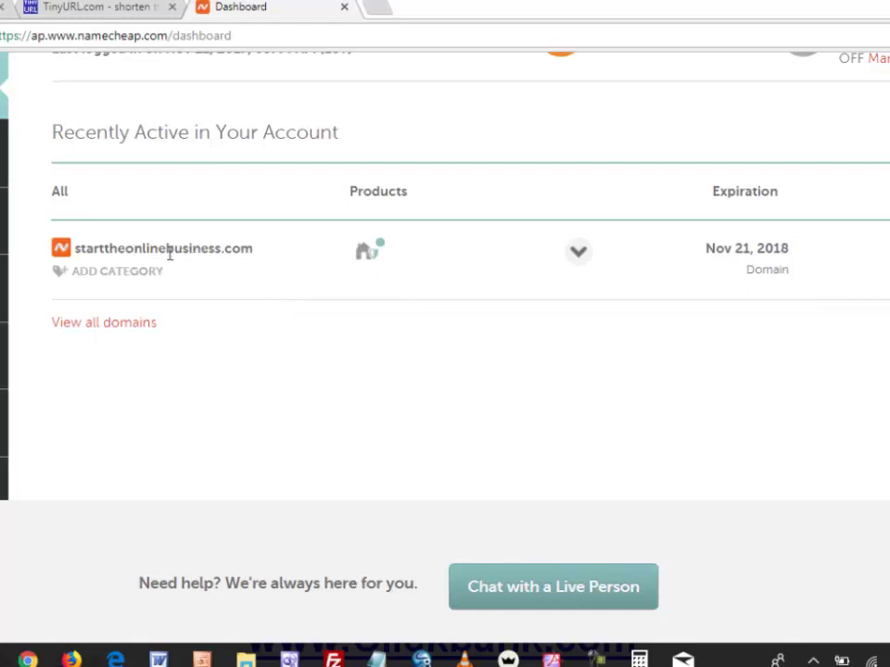
key(ctrl+minus)
key(ctrl+minus)
key(ctrl+minus)
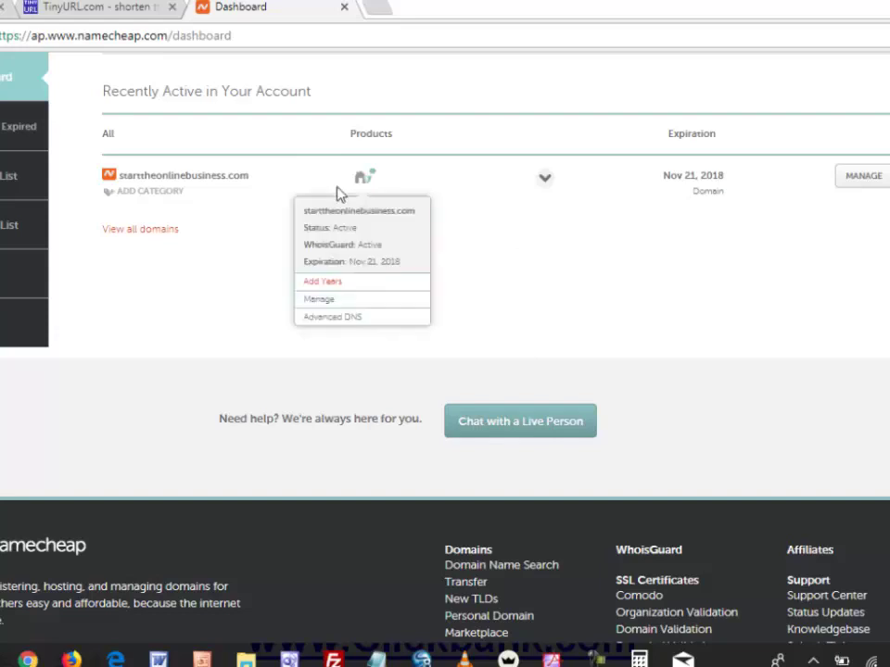
key(ctrl+2)
mouse_move(801, 237)
mouse_down()
mouse_move(834, 197)
mouse_move(839, 211)
mouse_up()
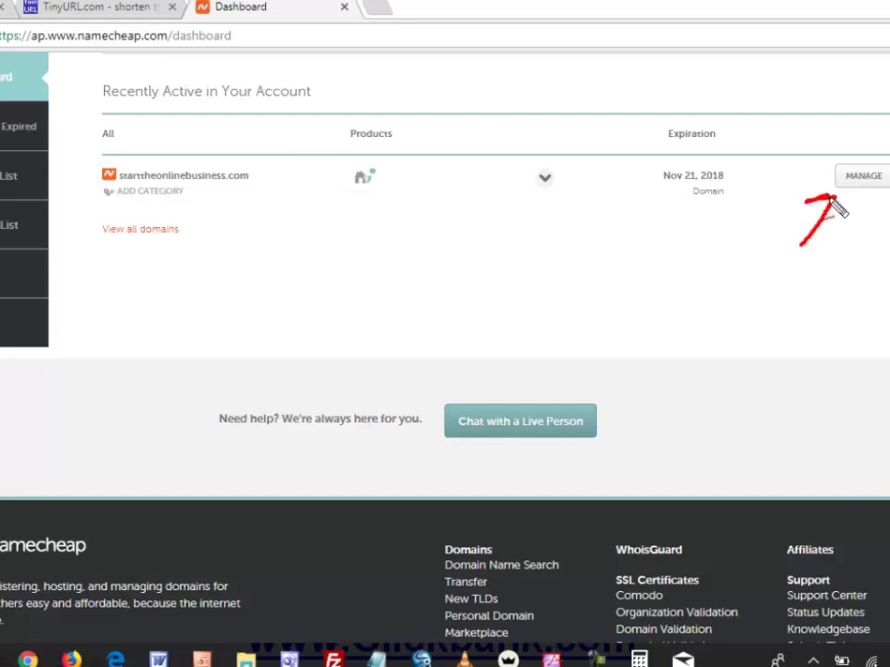
key(Escape)
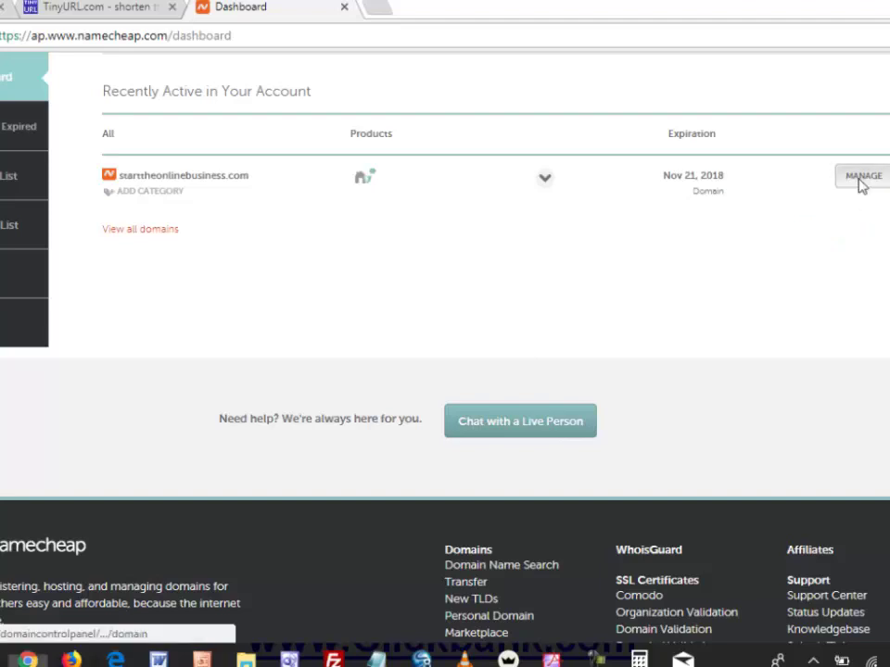
click(860, 181)
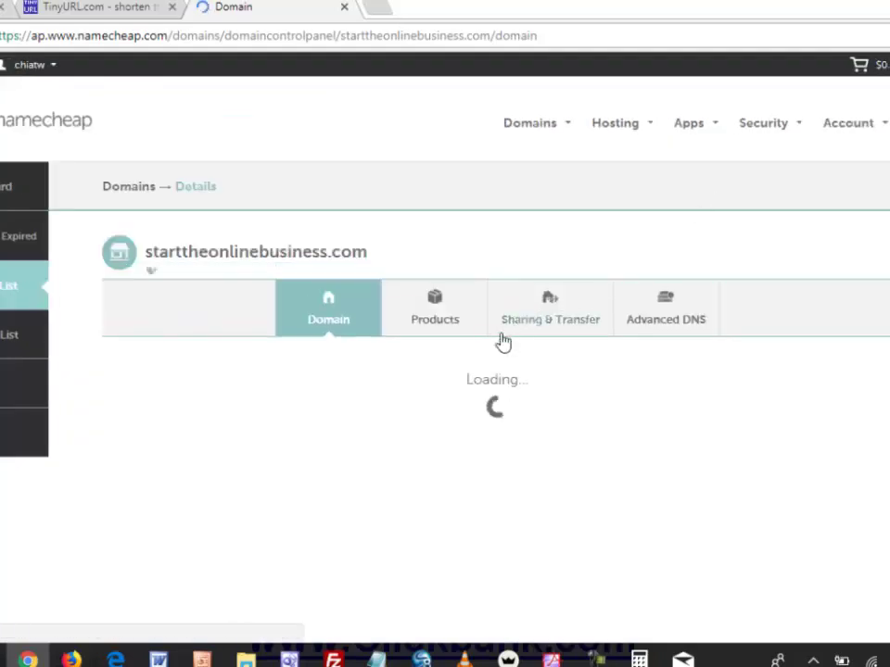
Step: Examine the Nameservers section of the domain's settings, including its DNS type and nameserver fields
scroll(501, 342, down, 2)
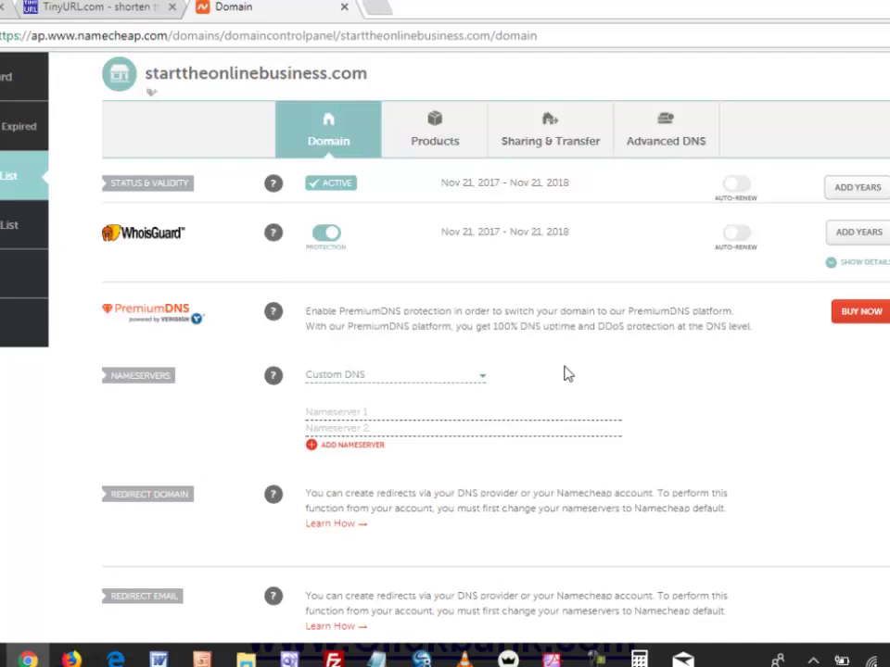
key(ctrl+plus)
key(ctrl+plus)
key(ctrl+plus)
scroll(568, 373, down, 1)
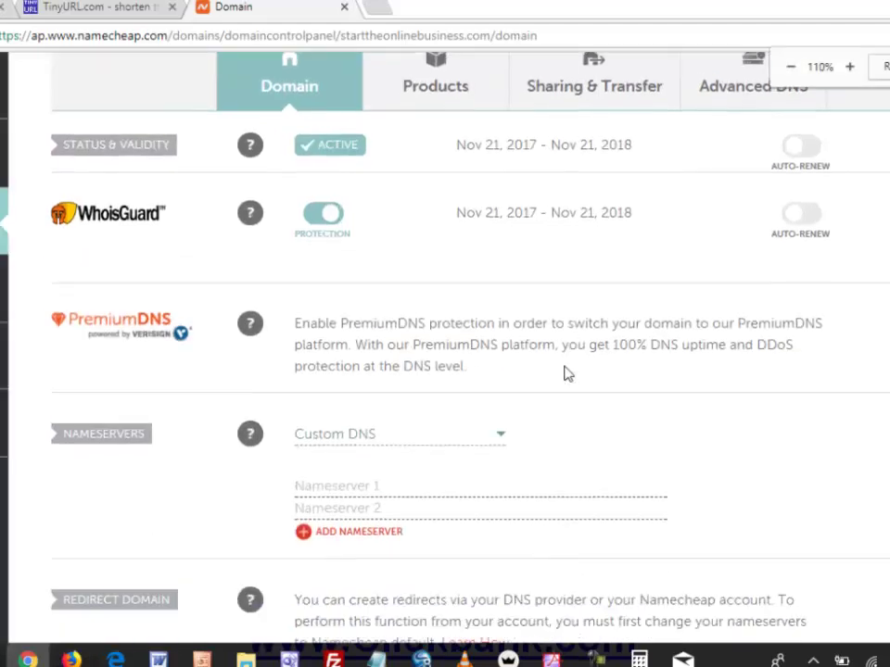
scroll(568, 373, up, 1)
scroll(568, 374, down, 1)
scroll(568, 374, down, 1)
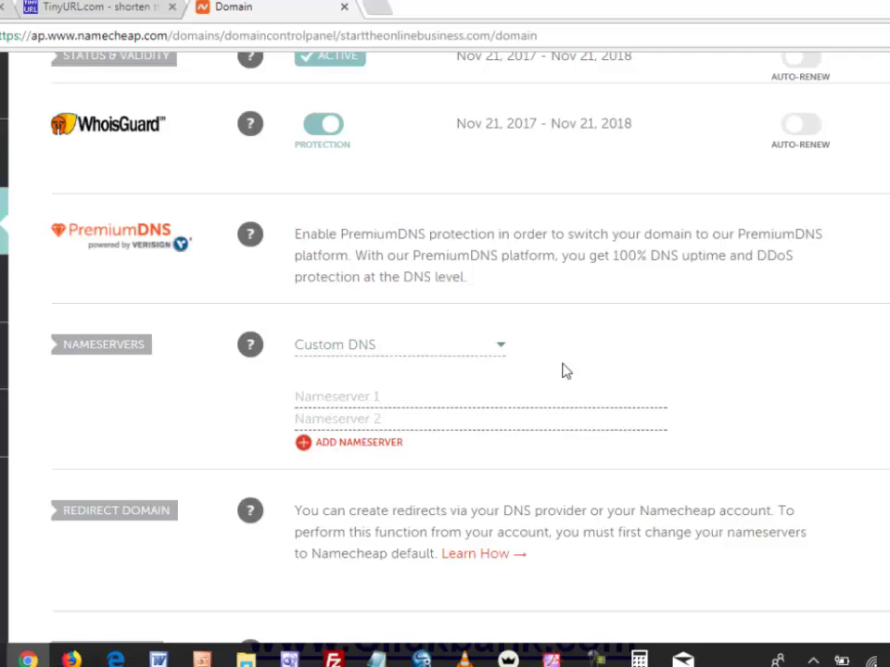
key(ctrl+2)
mouse_move(560, 326)
mouse_down()
mouse_move(243, 303)
mouse_move(54, 308)
mouse_move(29, 400)
mouse_move(291, 464)
mouse_move(668, 448)
mouse_move(551, 348)
mouse_up()
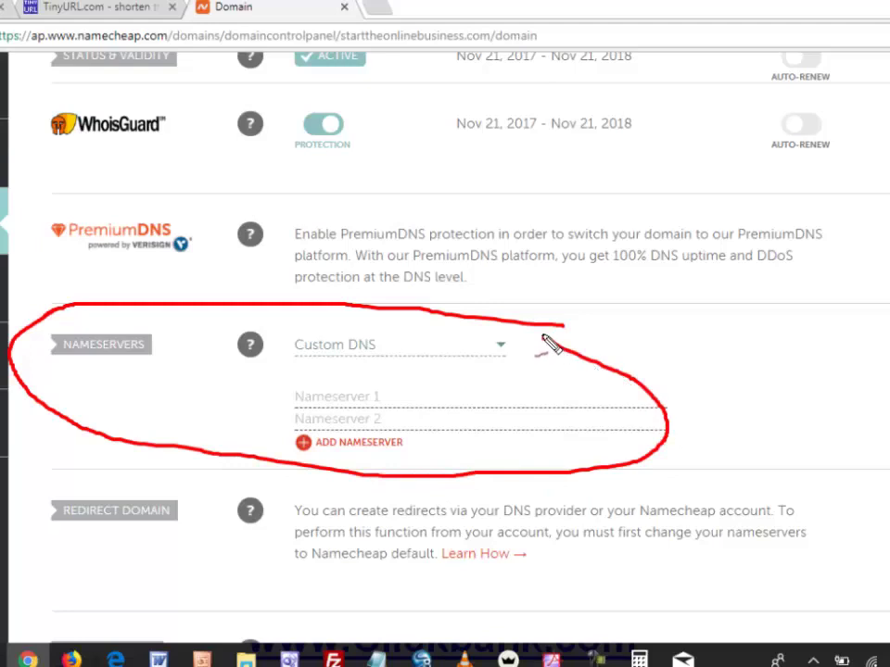
key(Escape)
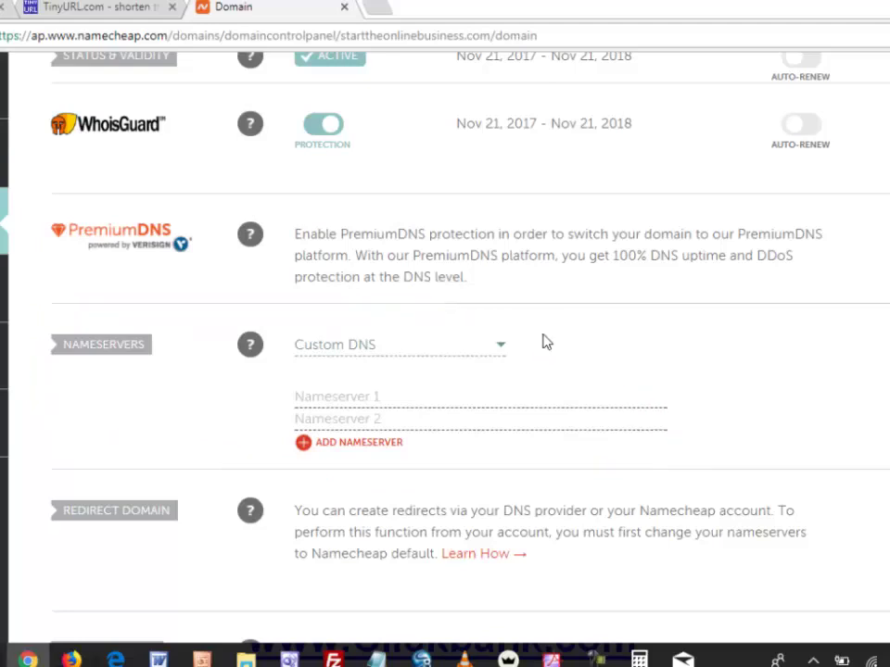
Step: Set the domain's nameservers to Namecheap BasicDNS and save the change
click(489, 355)
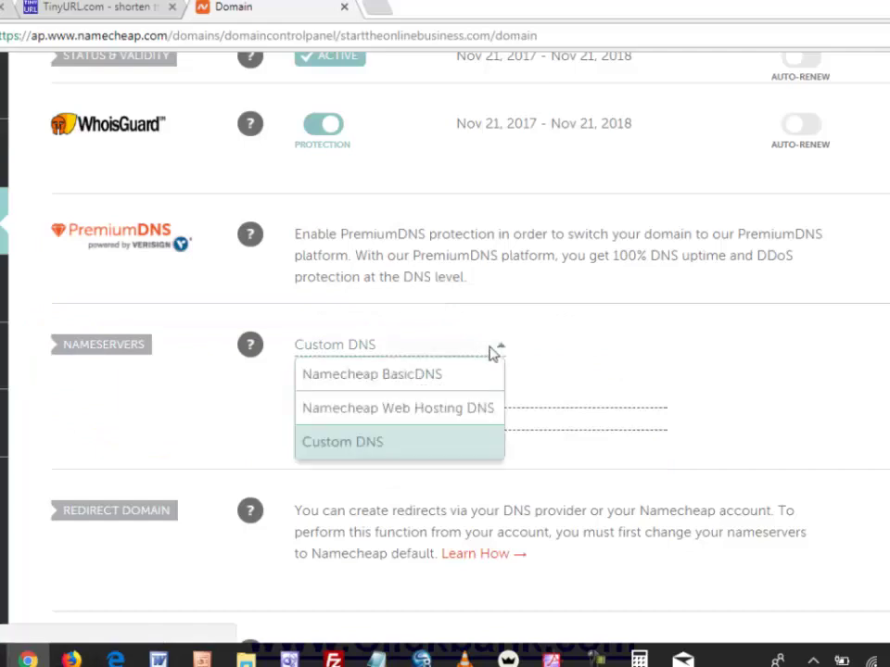
click(386, 375)
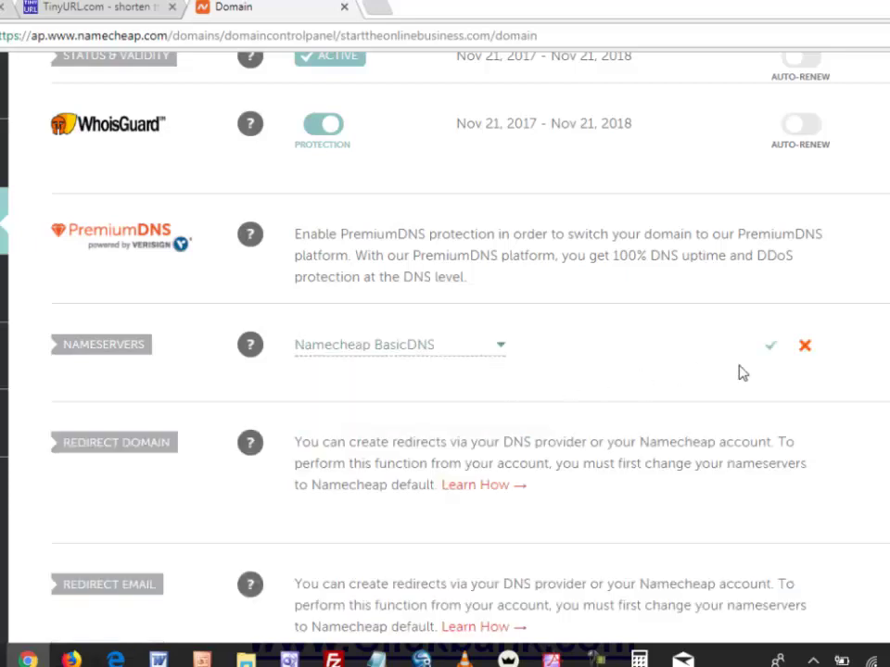
mouse_move(749, 373)
mouse_down()
mouse_move(790, 377)
mouse_move(750, 347)
mouse_move(752, 369)
mouse_up()
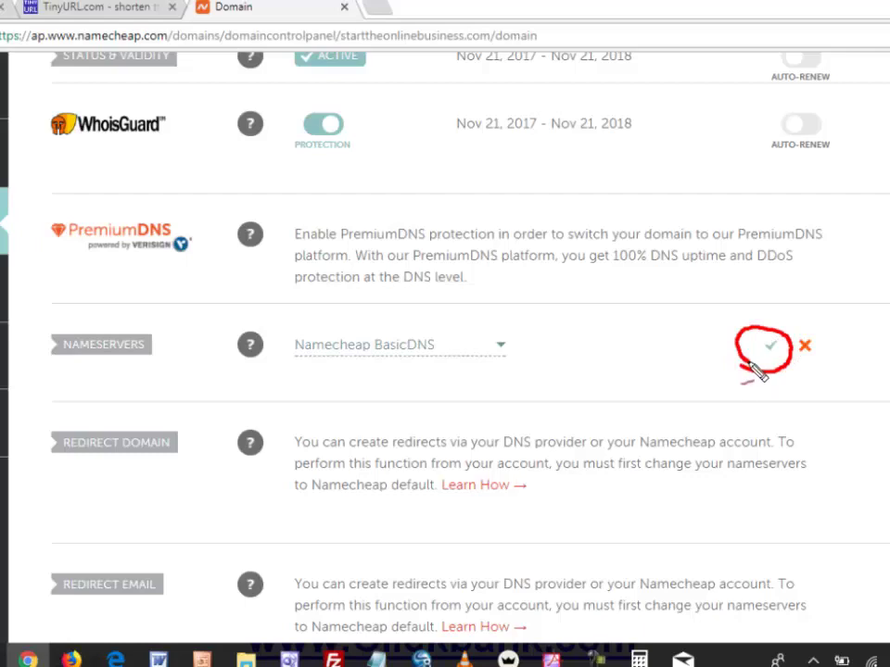
click(768, 349)
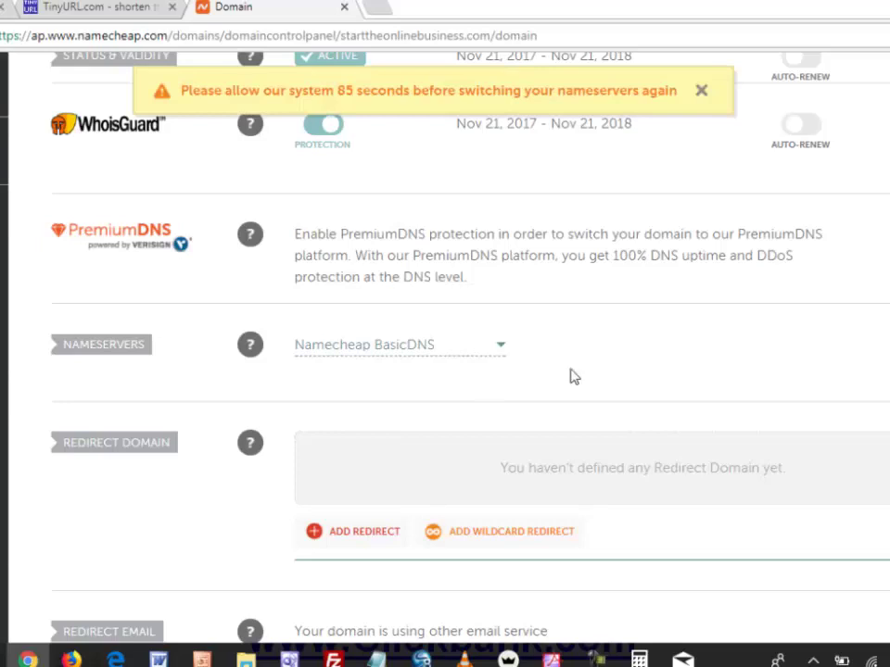
Step: Add an empty redirect entry in the Redirect Domain section for filling in its source URL
scroll(496, 380, down, 2)
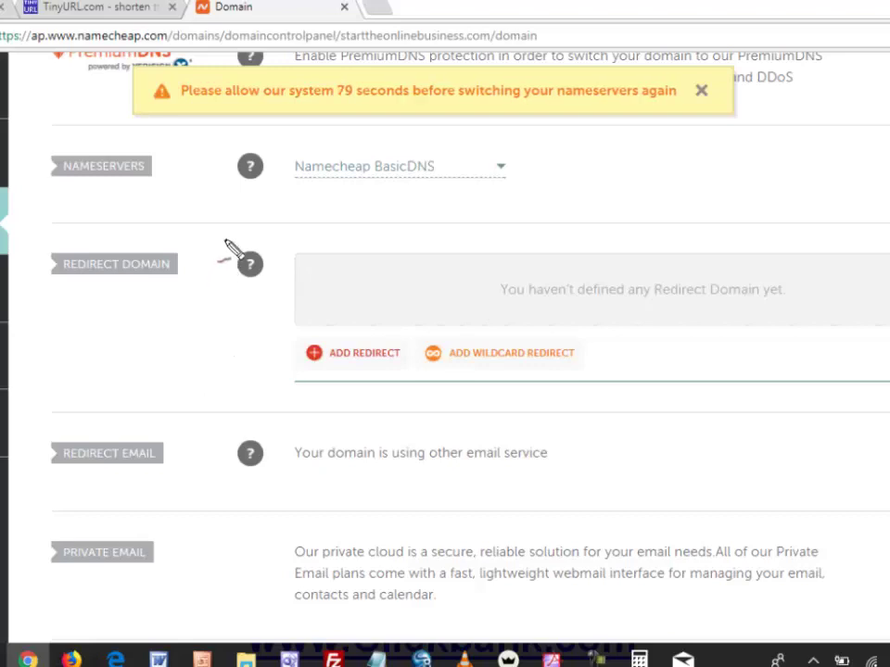
mouse_move(513, 219)
mouse_down()
mouse_move(150, 228)
mouse_move(46, 295)
mouse_move(338, 408)
mouse_move(630, 335)
mouse_move(466, 234)
mouse_up()
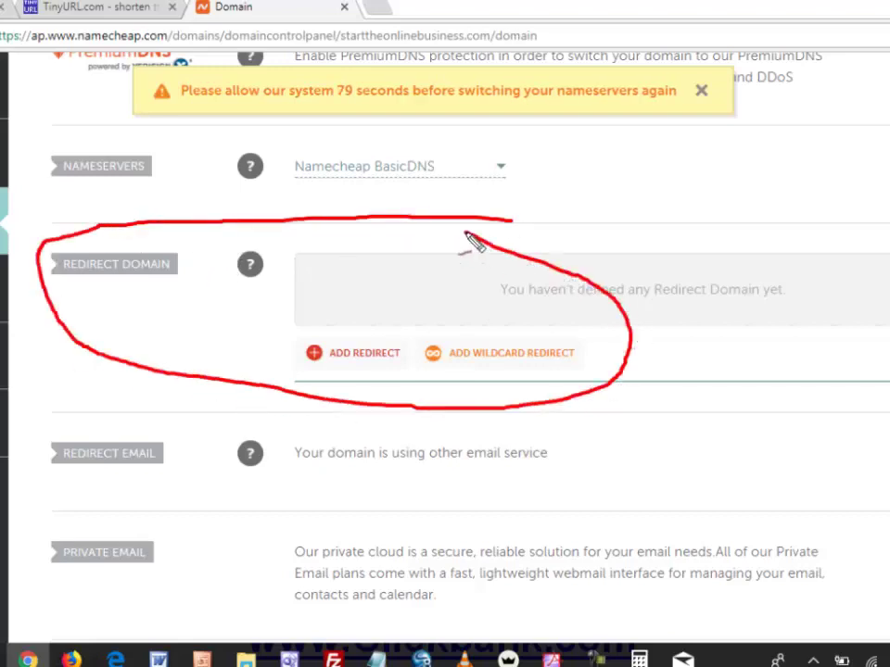
mouse_move(417, 326)
mouse_down()
mouse_move(393, 318)
mouse_move(311, 353)
mouse_move(399, 379)
mouse_move(420, 342)
mouse_up()
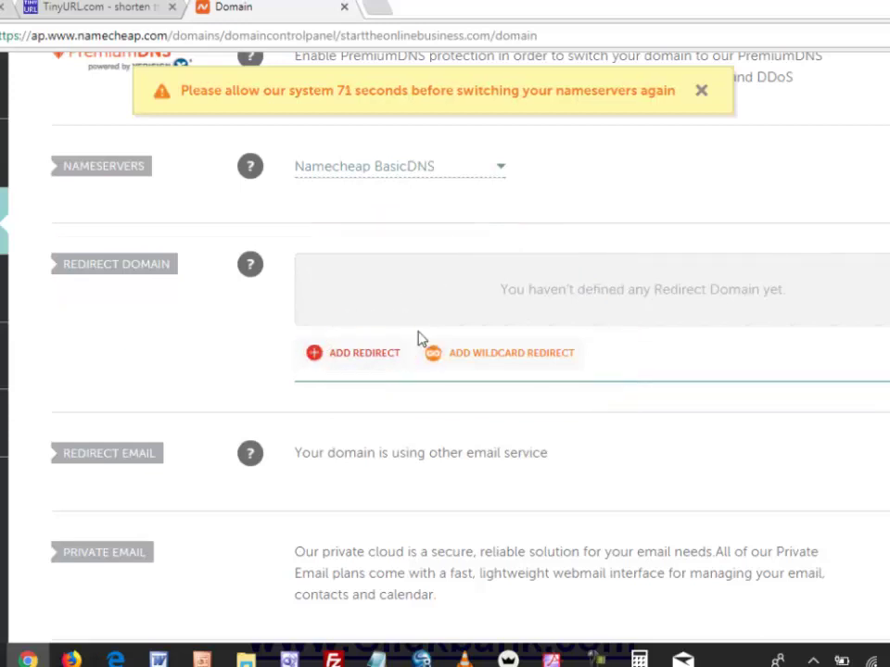
click(393, 358)
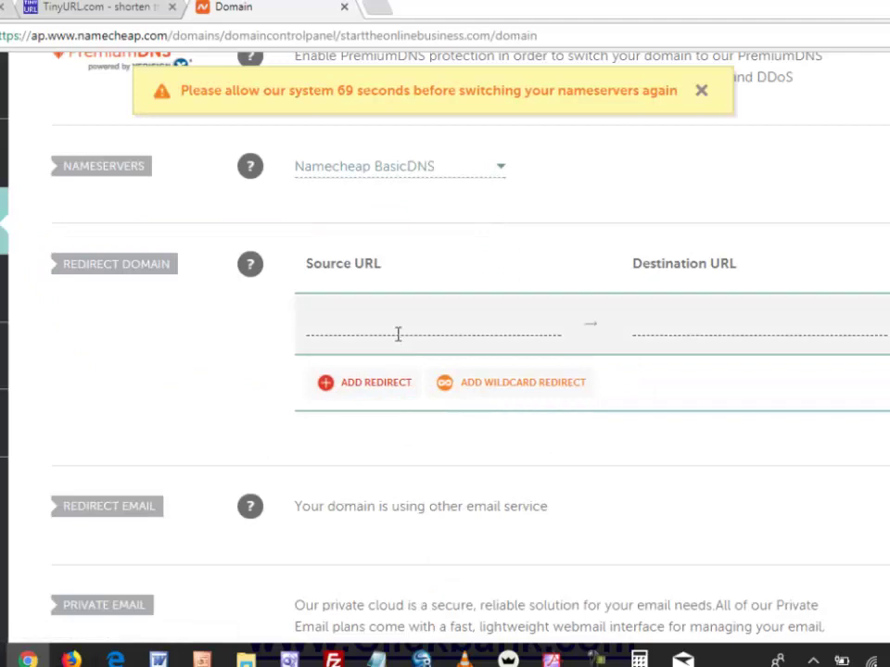
click(398, 328)
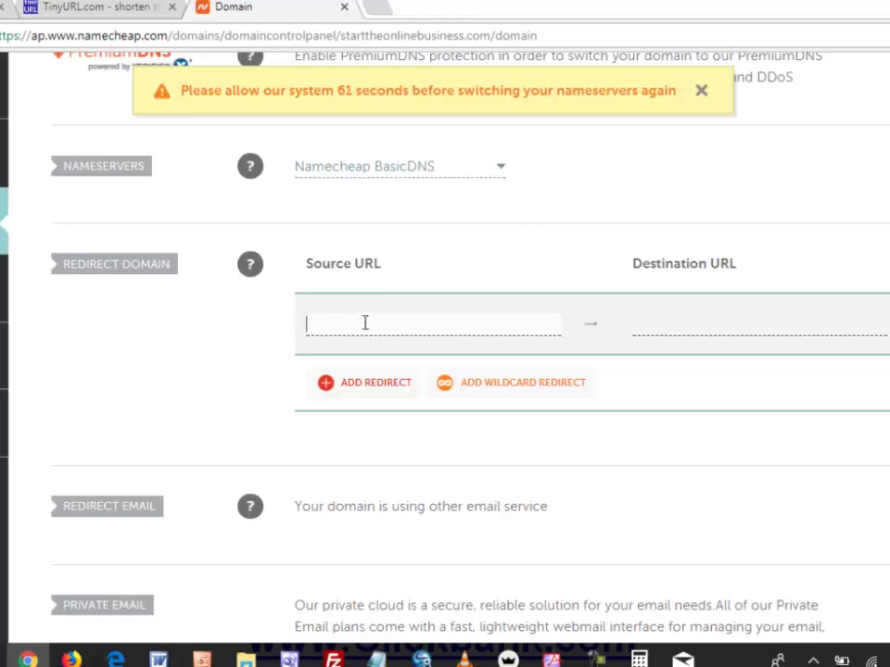
Step: Copy the domain name from the page heading and paste starttheonlinebusiness.com as the redirect's Source URL
scroll(365, 323, up, 5)
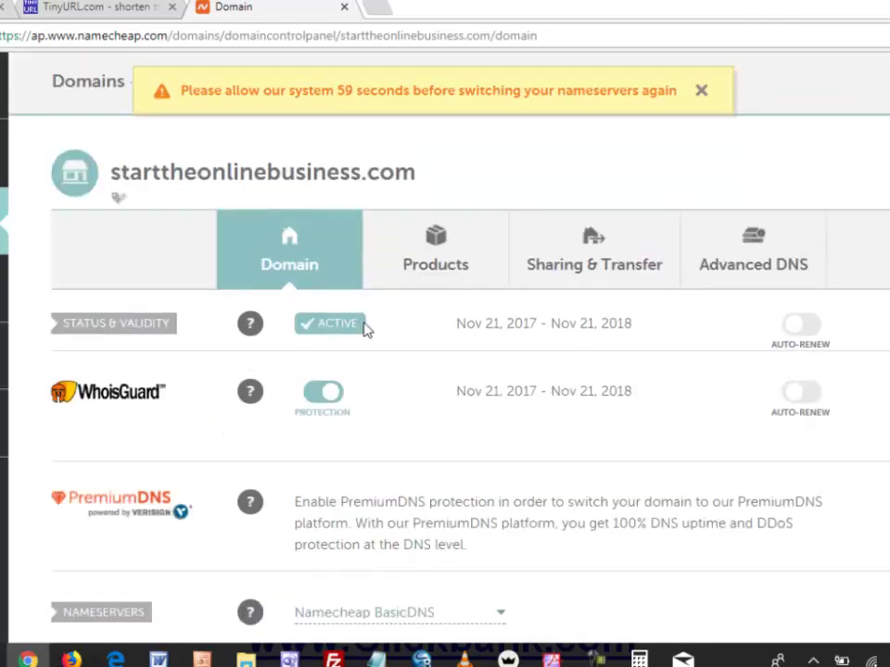
drag(111, 172, 415, 172)
right_click(401, 172)
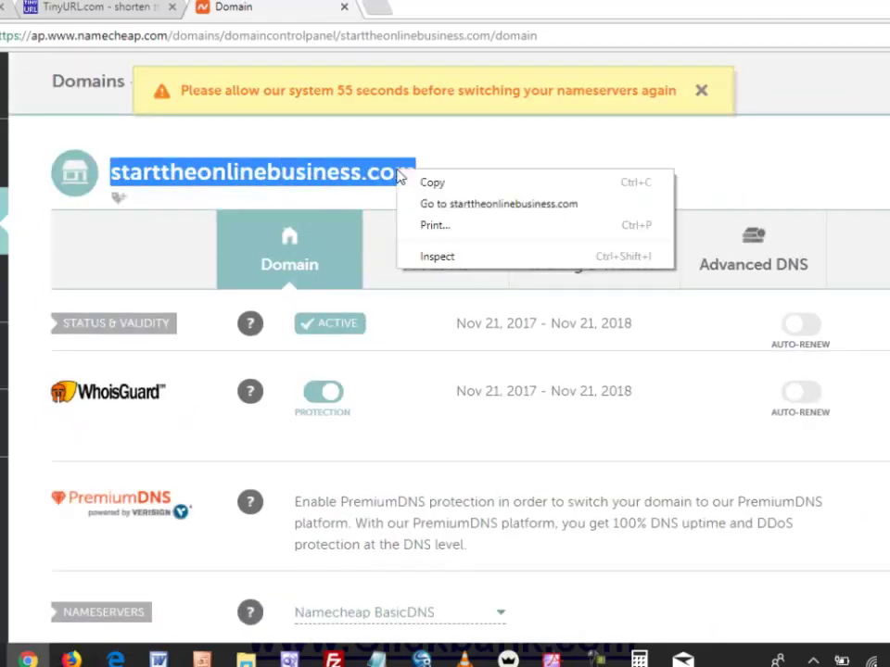
click(417, 183)
scroll(398, 255, down, 6)
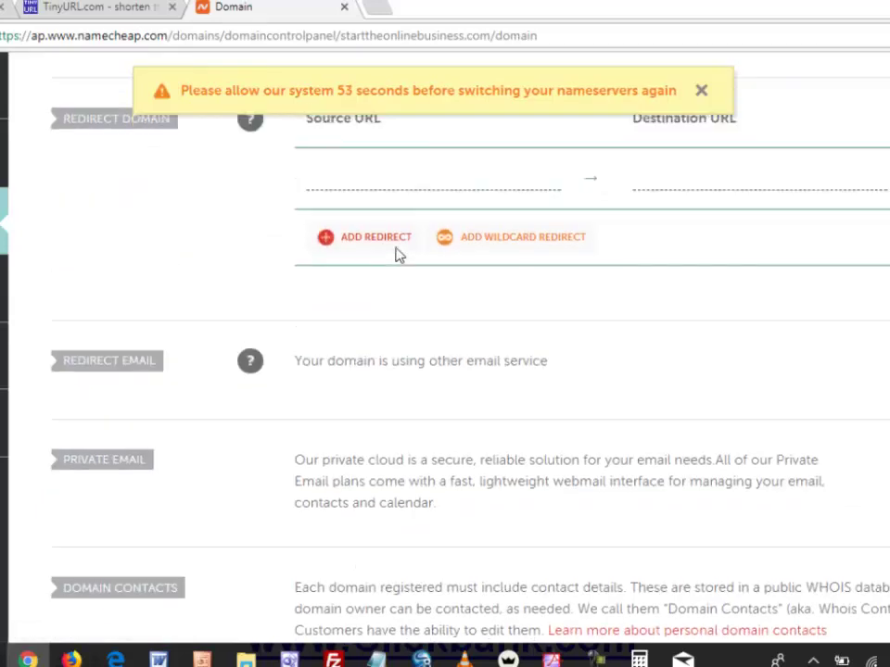
scroll(397, 254, up, 2)
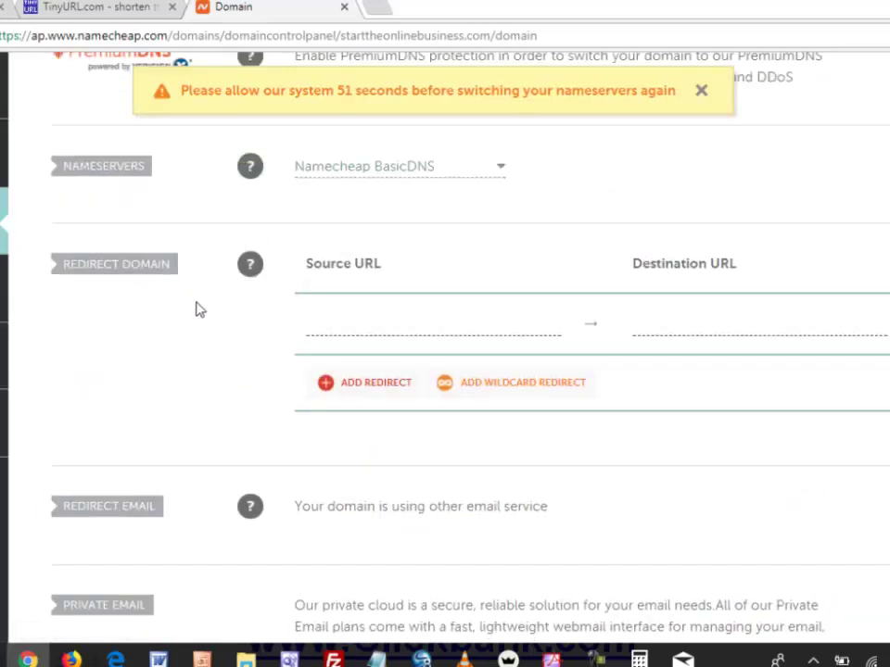
click(338, 323)
right_click(337, 325)
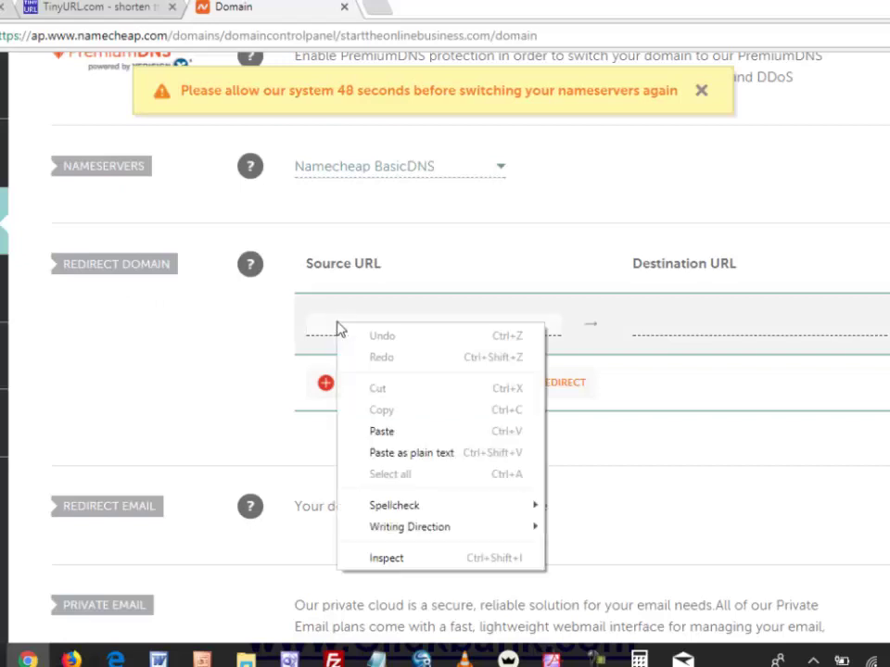
click(371, 430)
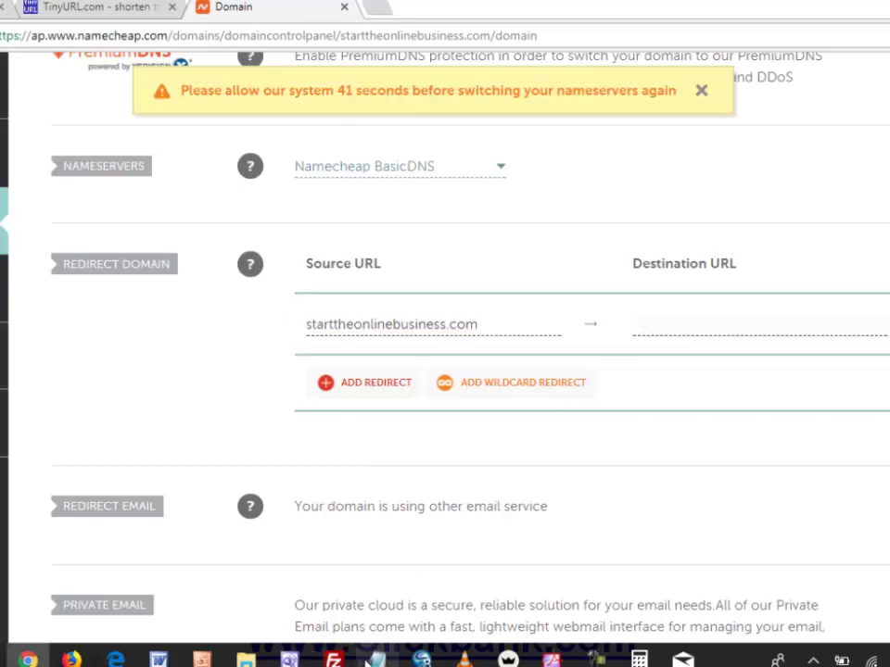
Step: Switch to Notepad and copy the hop.clickbank.net HopLink from the first line of the notes
click(377, 659)
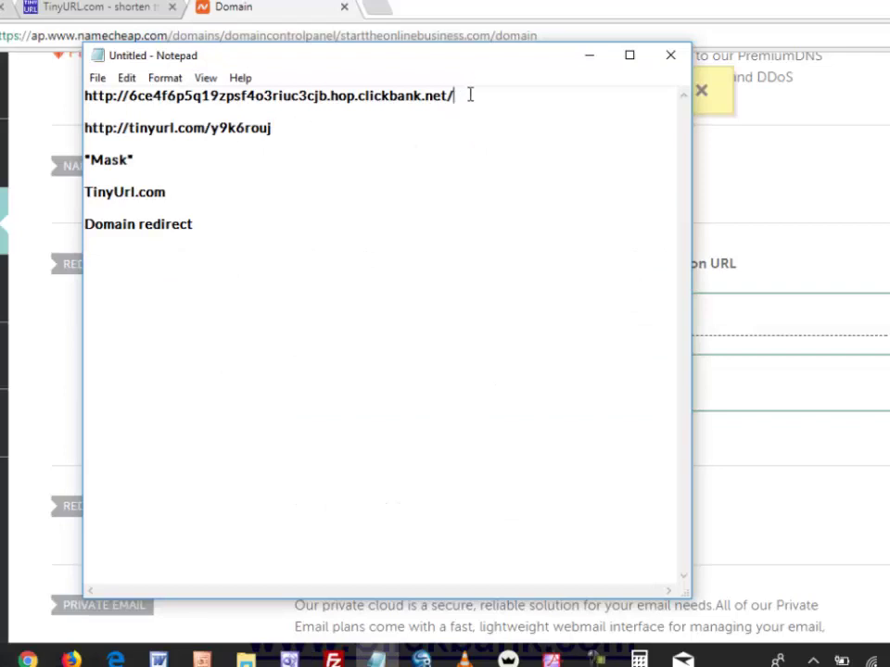
drag(470, 94, 70, 95)
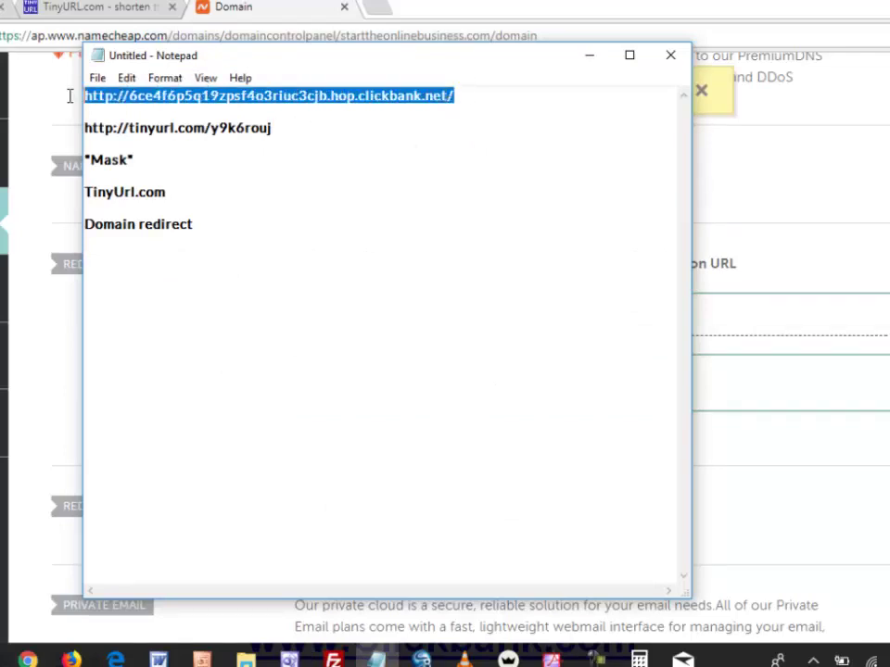
right_click(179, 95)
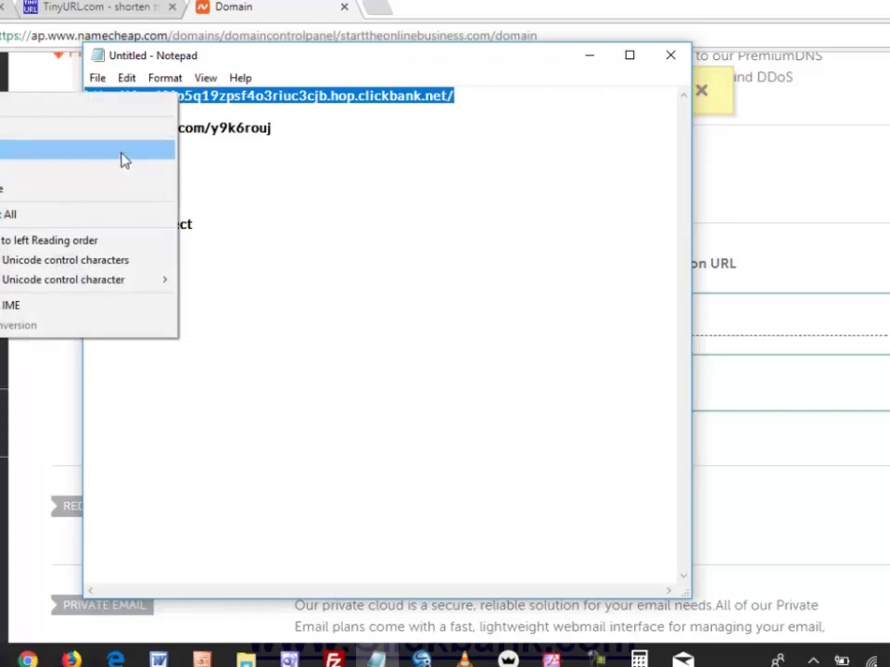
click(125, 161)
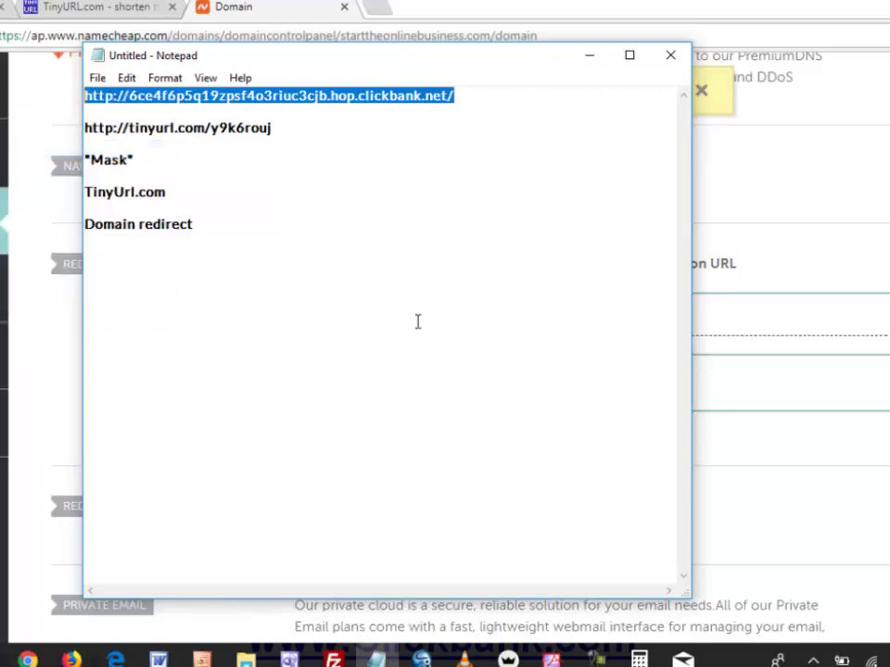
Step: Back in the Namecheap page, paste the HopLink as the Destination URL for starttheonlinebusiness.com and save the redirect
click(747, 472)
click(660, 326)
right_click(660, 325)
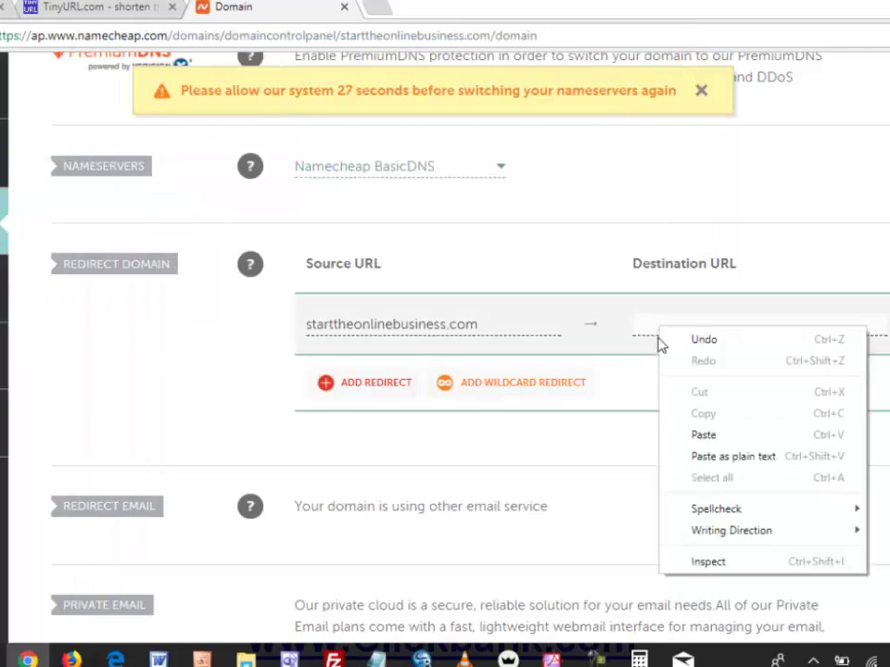
click(689, 432)
click(881, 370)
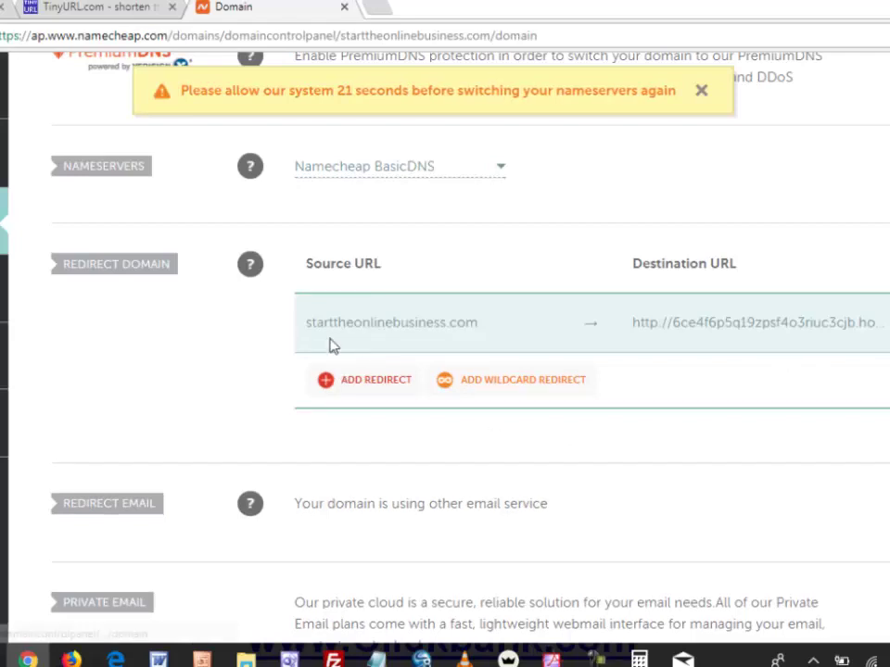
click(345, 389)
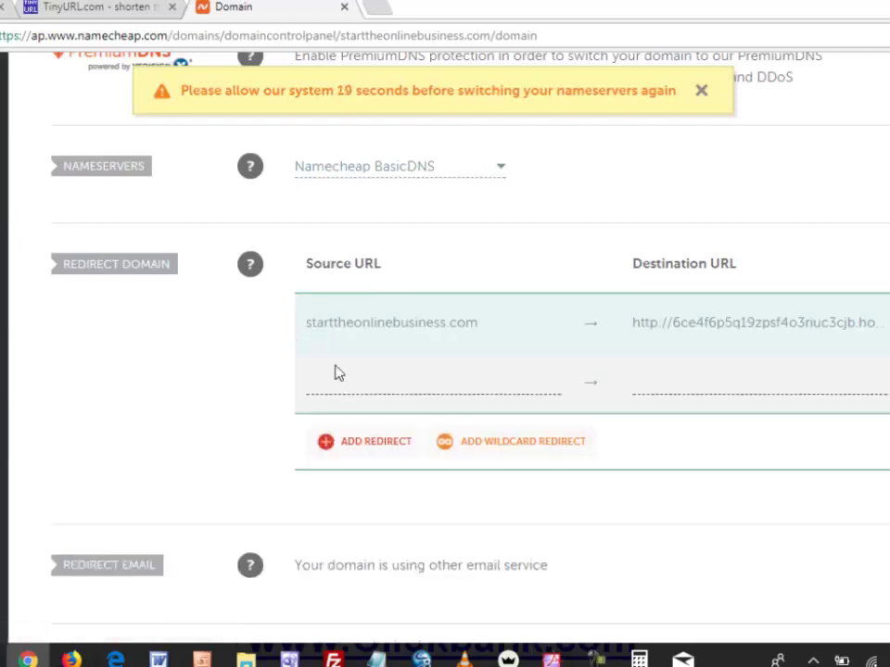
click(322, 384)
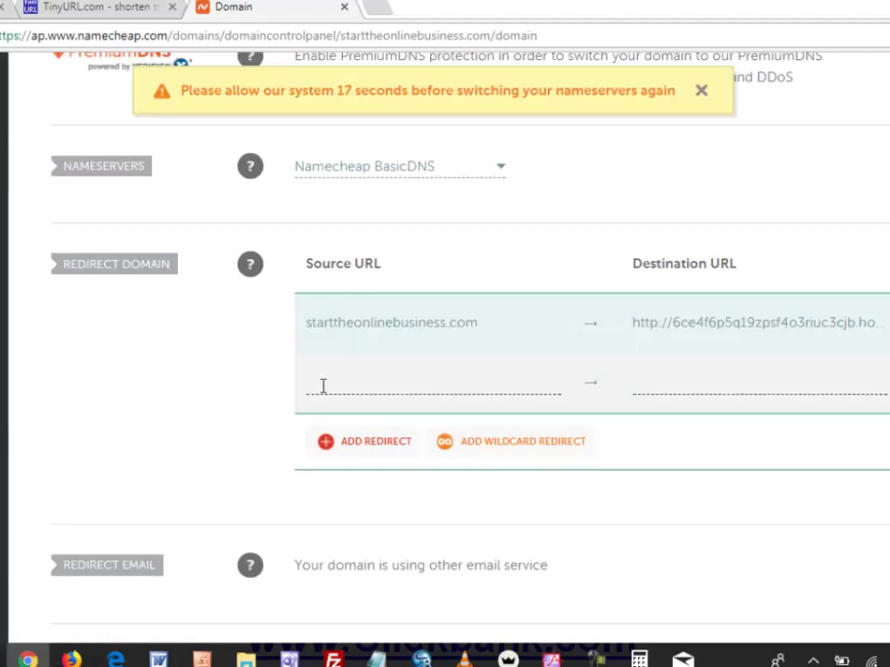
text(www.)
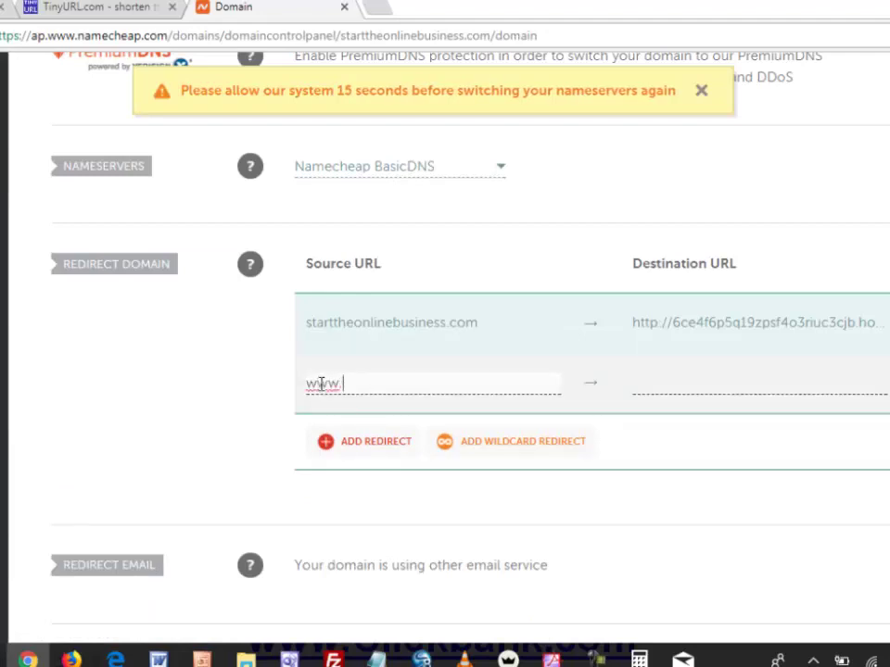
text(start)
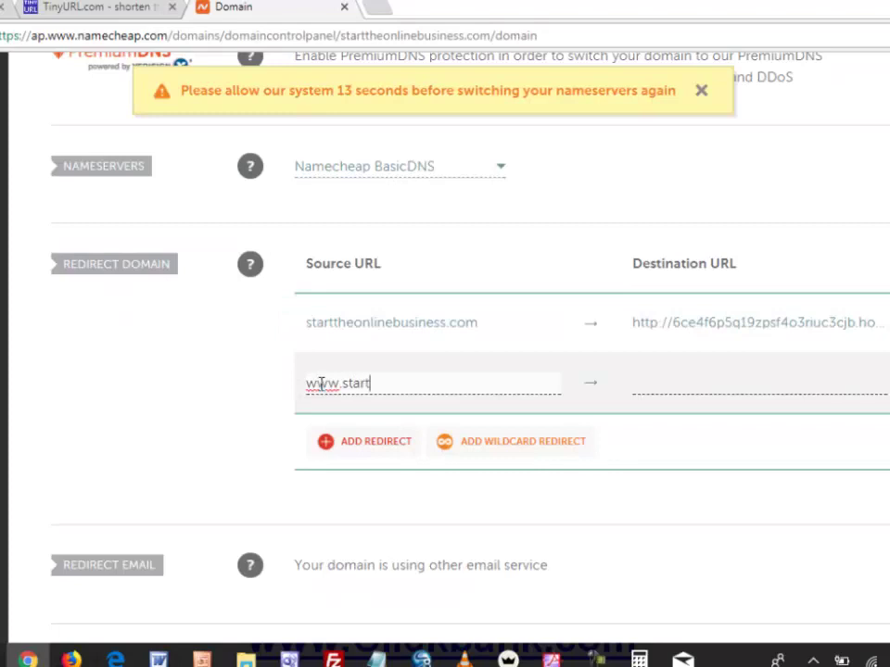
text(theonlinebusiness.com)
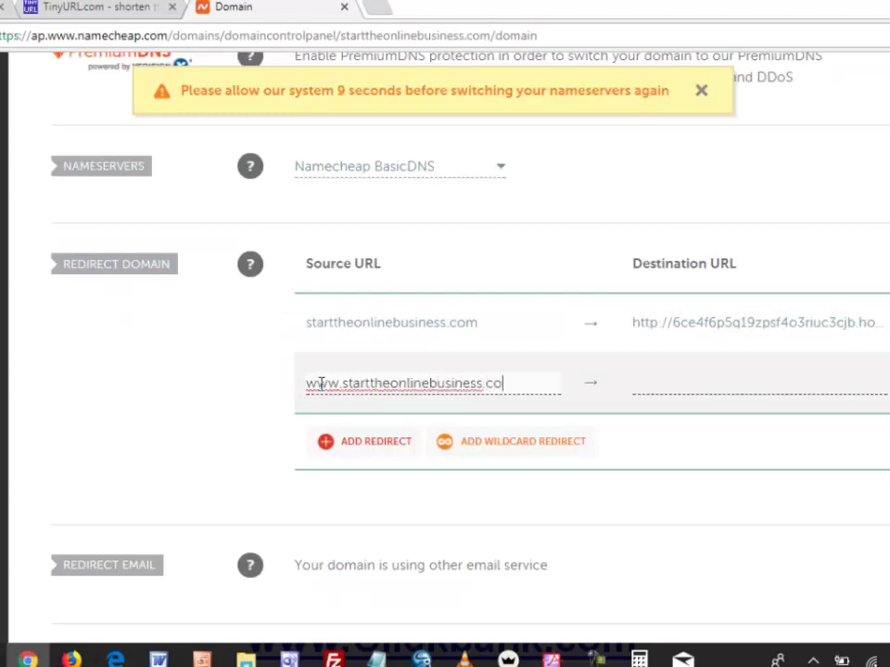
click(258, 381)
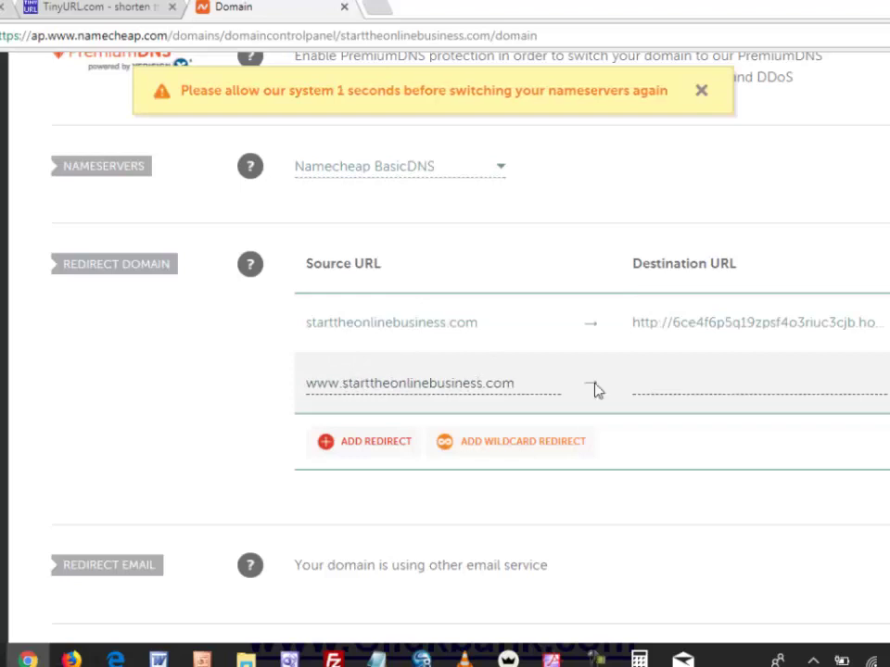
Step: Paste the ClickBank HopLink as the Destination URL of the www redirect and save it
click(675, 386)
right_click(676, 386)
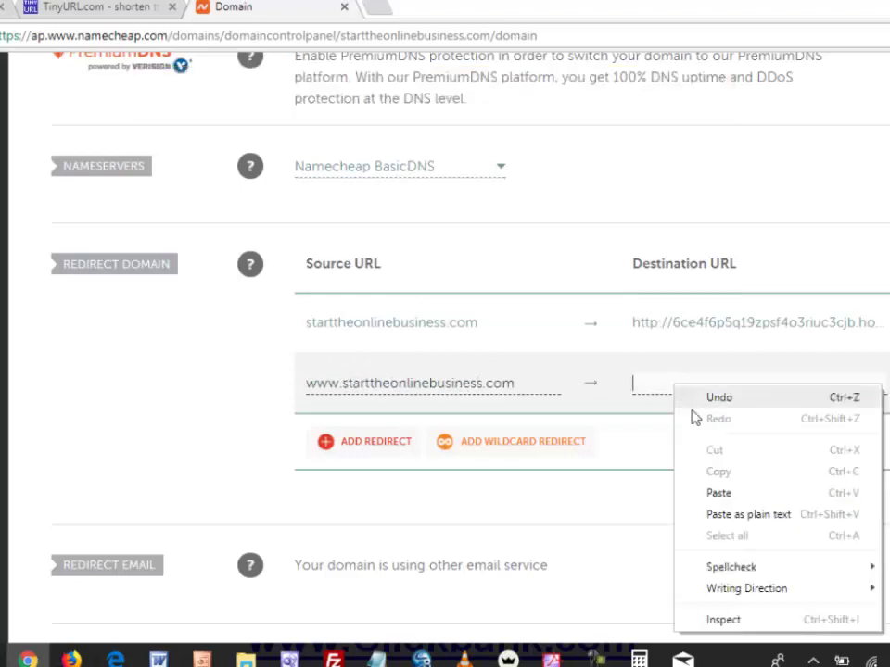
click(716, 492)
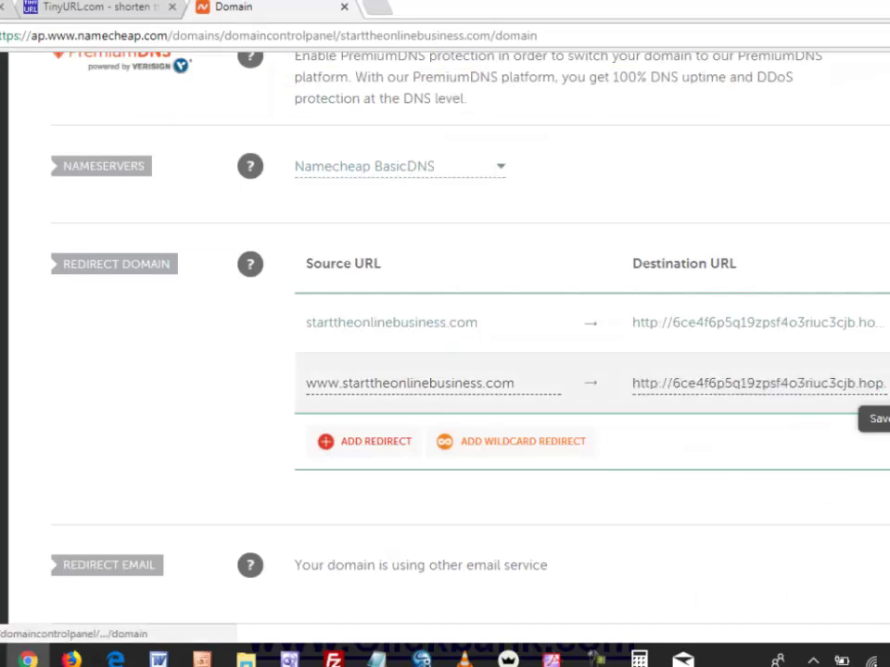
click(876, 418)
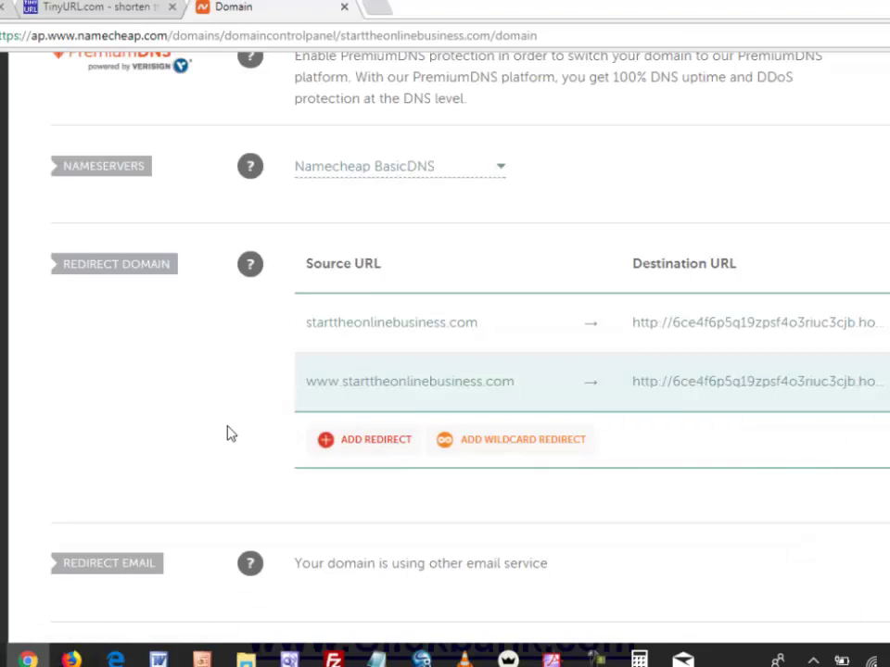
scroll(228, 433, down, 1)
scroll(228, 433, up, 1)
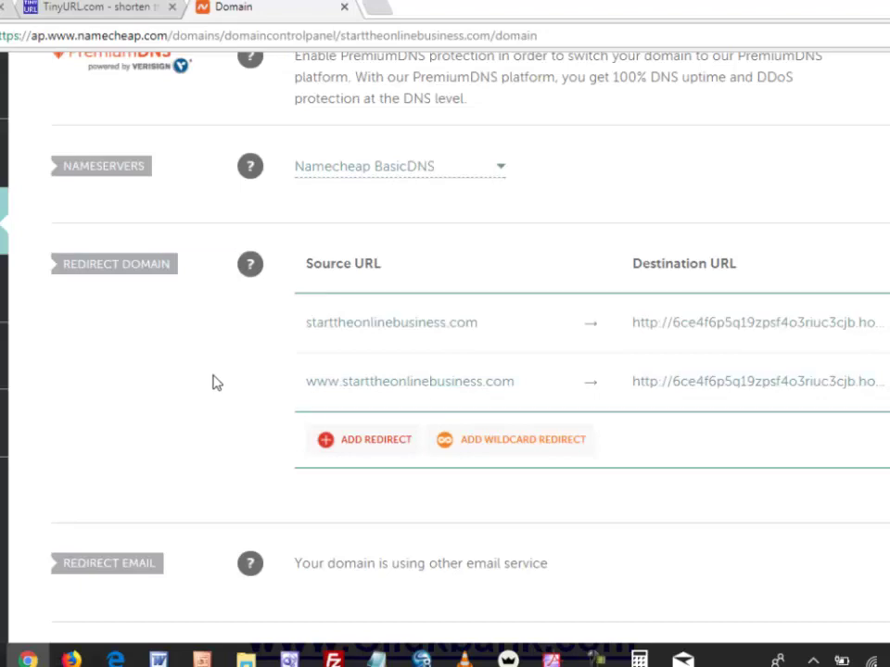
scroll(213, 382, up, 7)
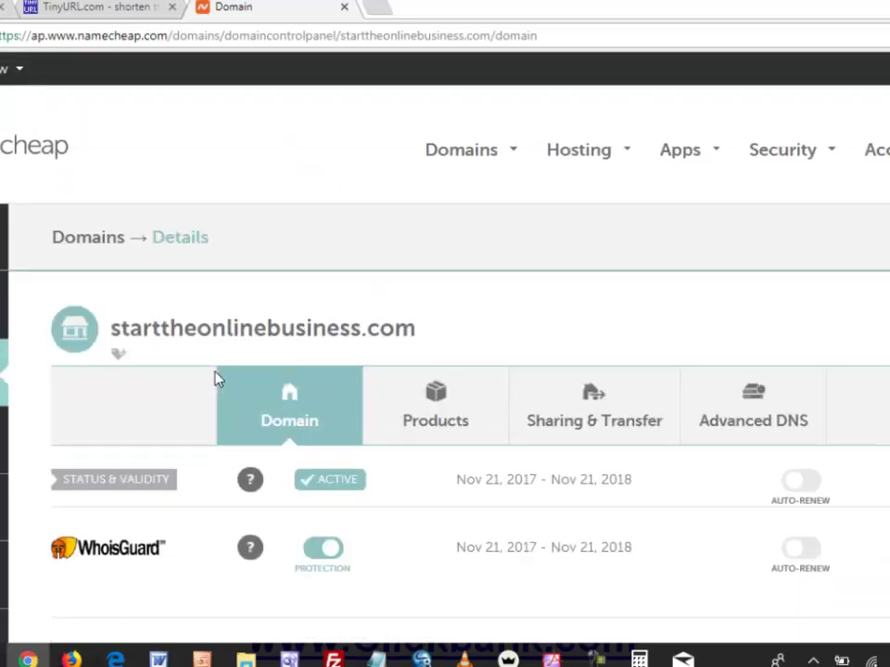
scroll(215, 378, down, 5)
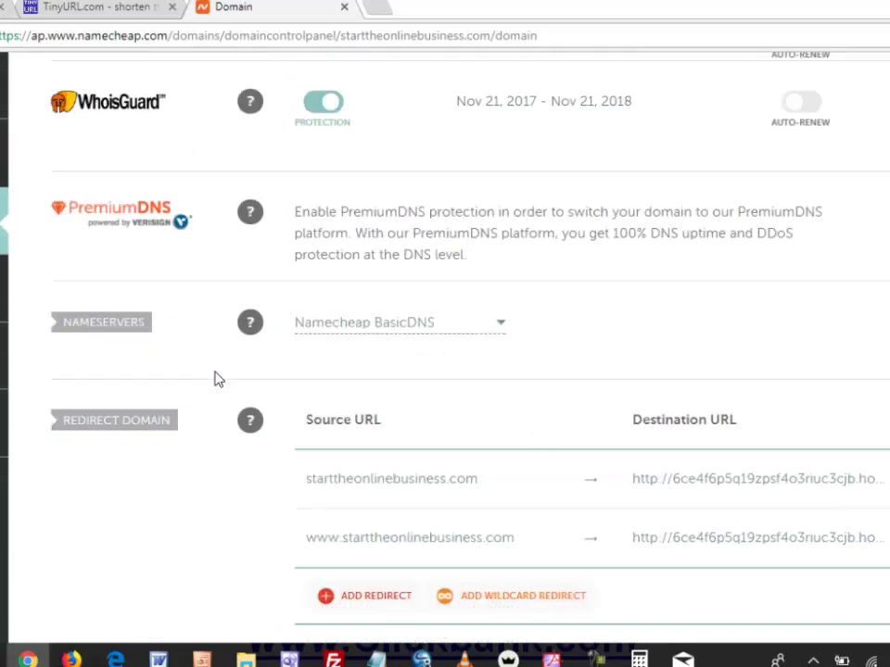
scroll(214, 379, up, 5)
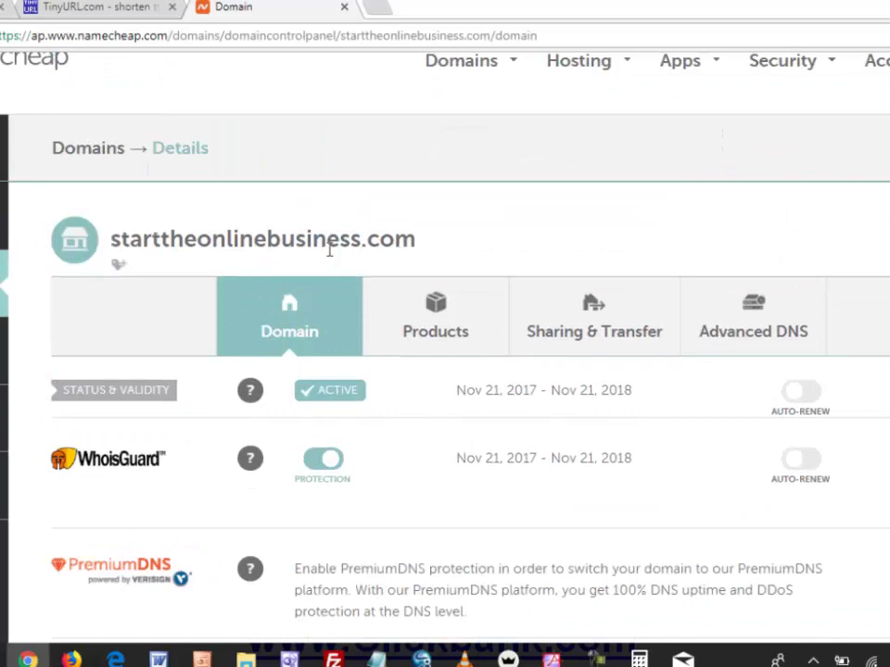
scroll(195, 519, down, 2)
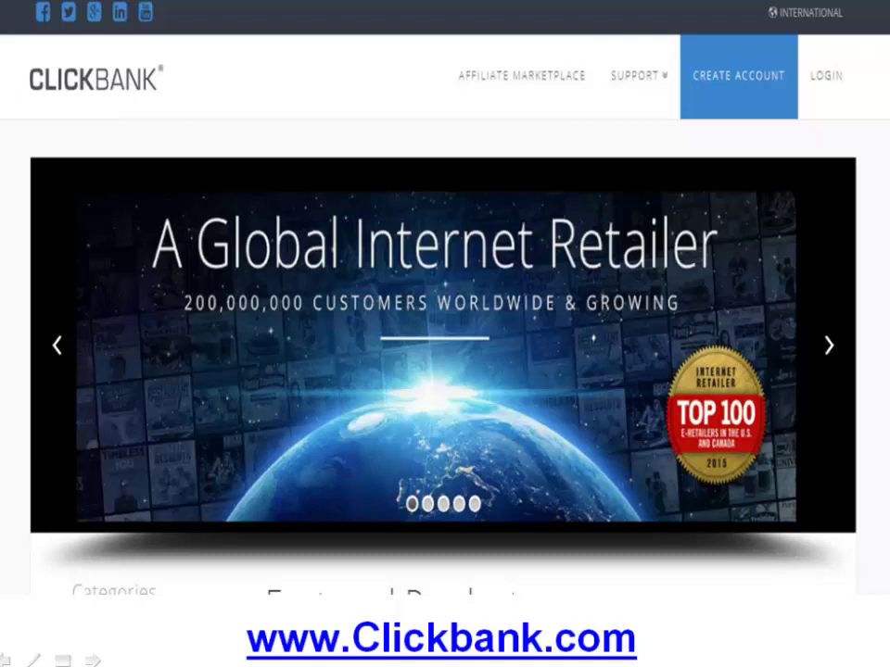
key(Right)
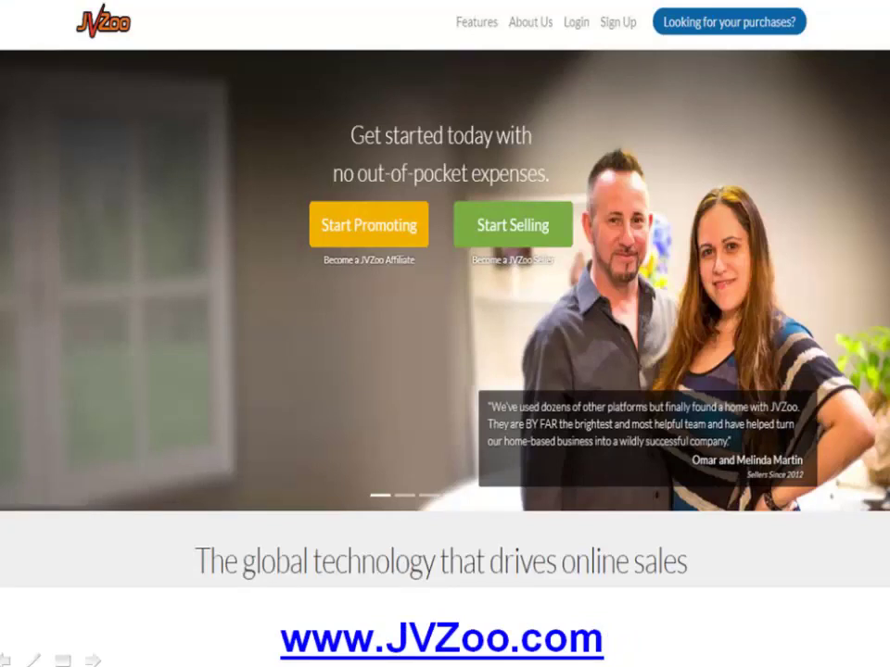